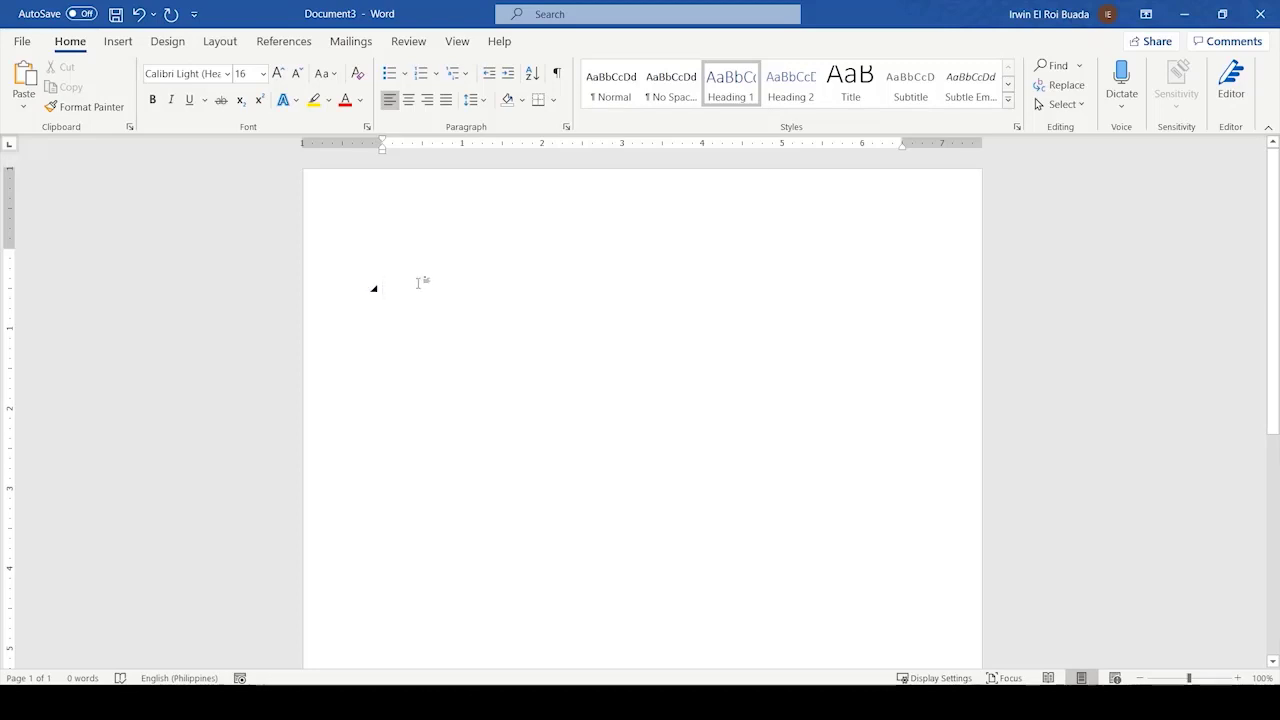
Step: Write the heading "Chapter 1" and generate placeholder paragraphs below it with =lorem()
{"action": "type", "text": "Chap"}
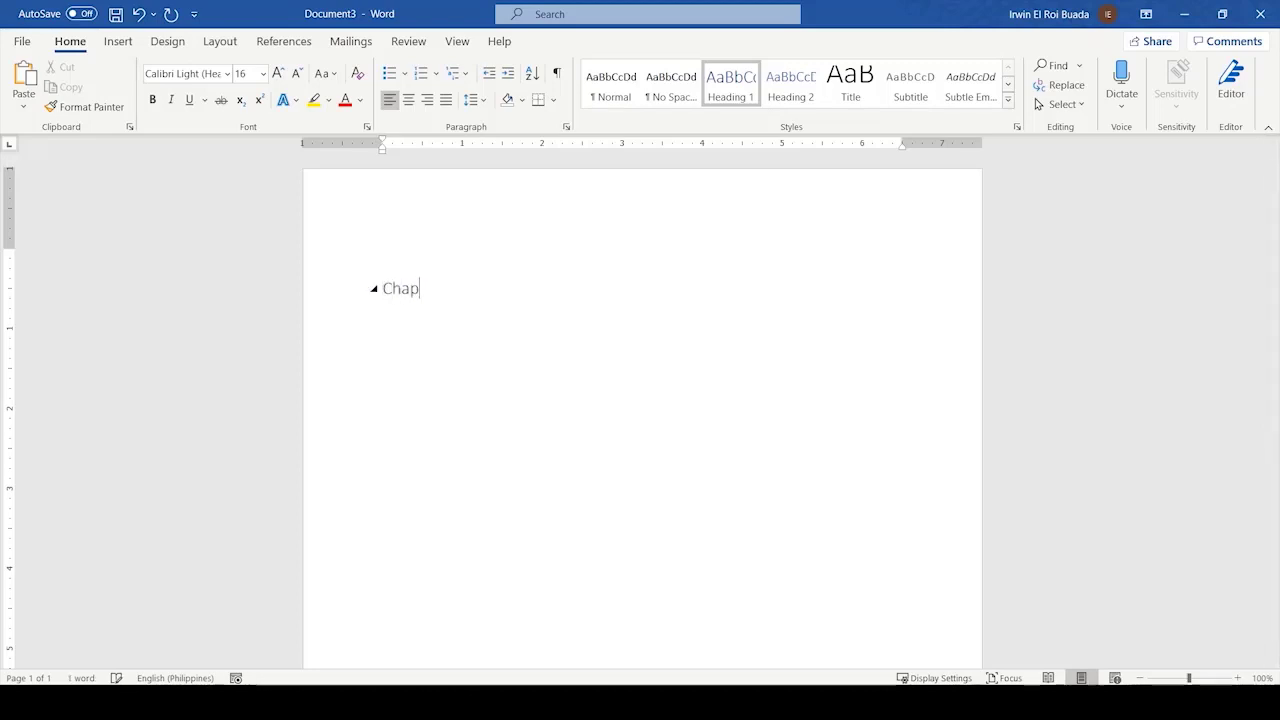
{"action": "type", "text": "ter 1"}
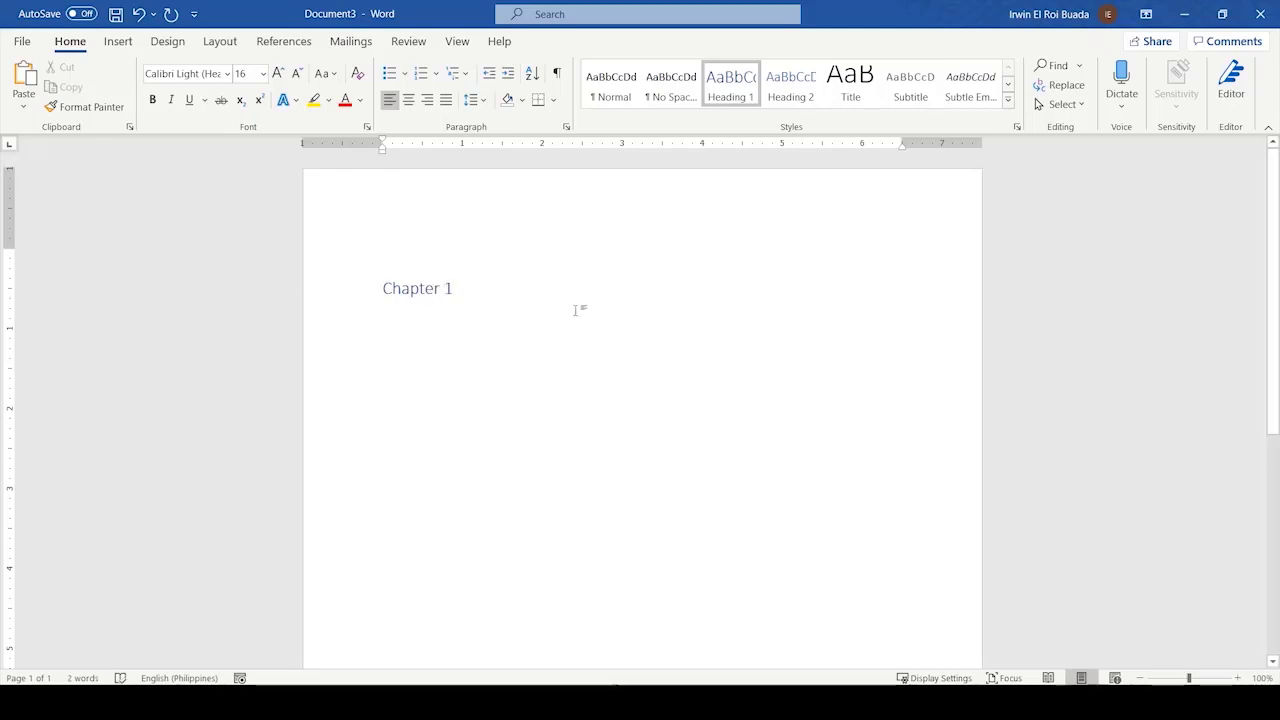
{"action": "key", "text": "Return"}
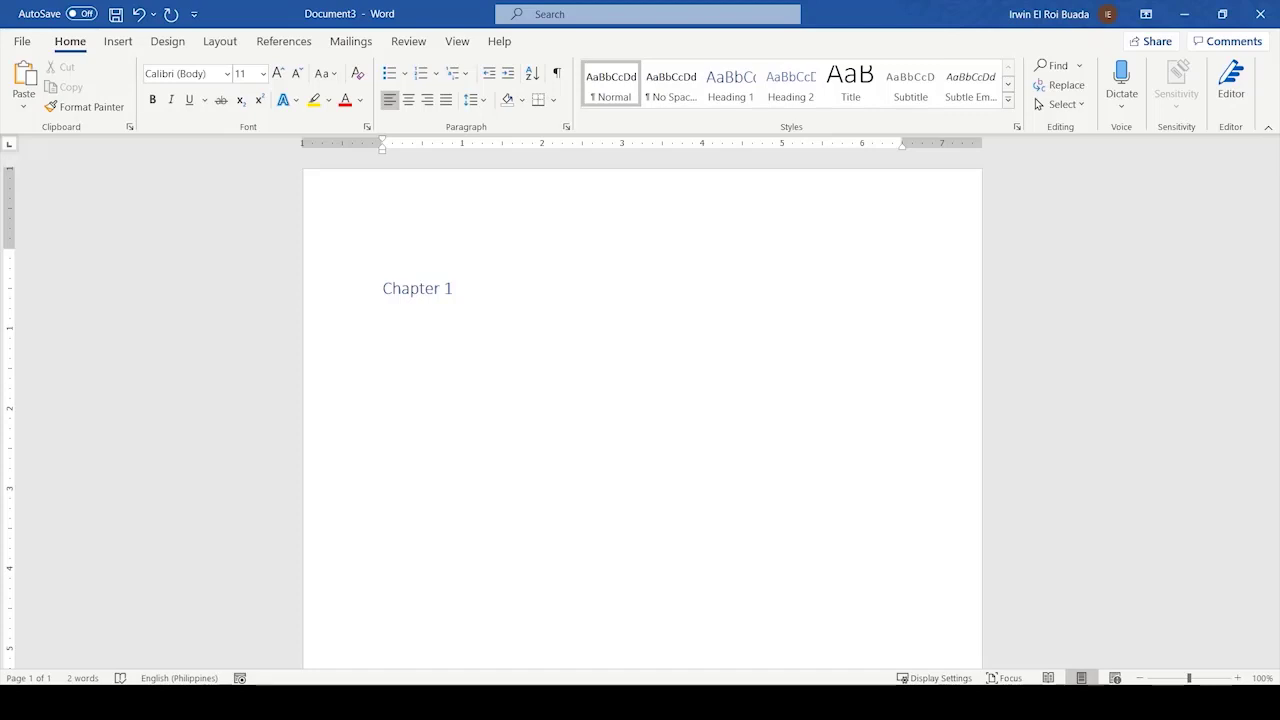
{"action": "type", "text": "=lorem()"}
{"action": "key", "text": "Return"}
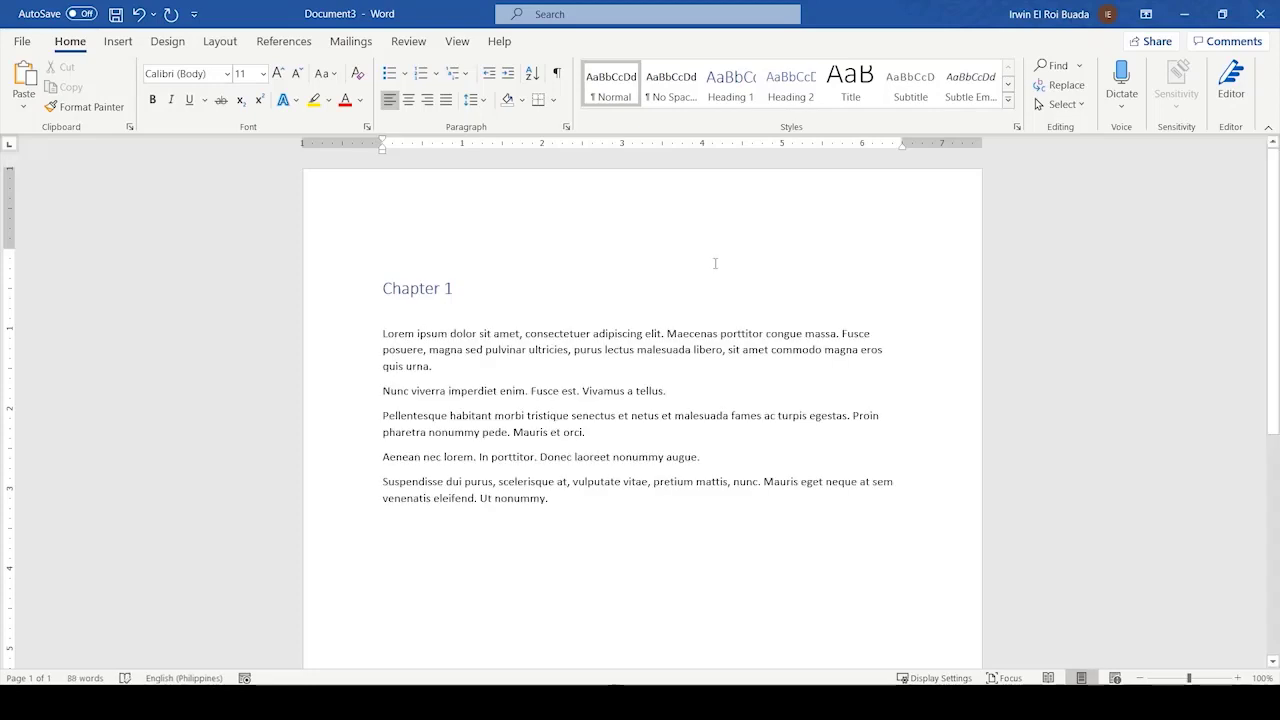
Step: Add the heading "Chapter 2" in Heading 1 style after the lorem text and generate sample paragraphs below it with =rand()
{"action": "key", "text": "Return"}
{"action": "scroll", "coordinate": [693, 353], "scroll_direction": "down", "scroll_amount": 2}
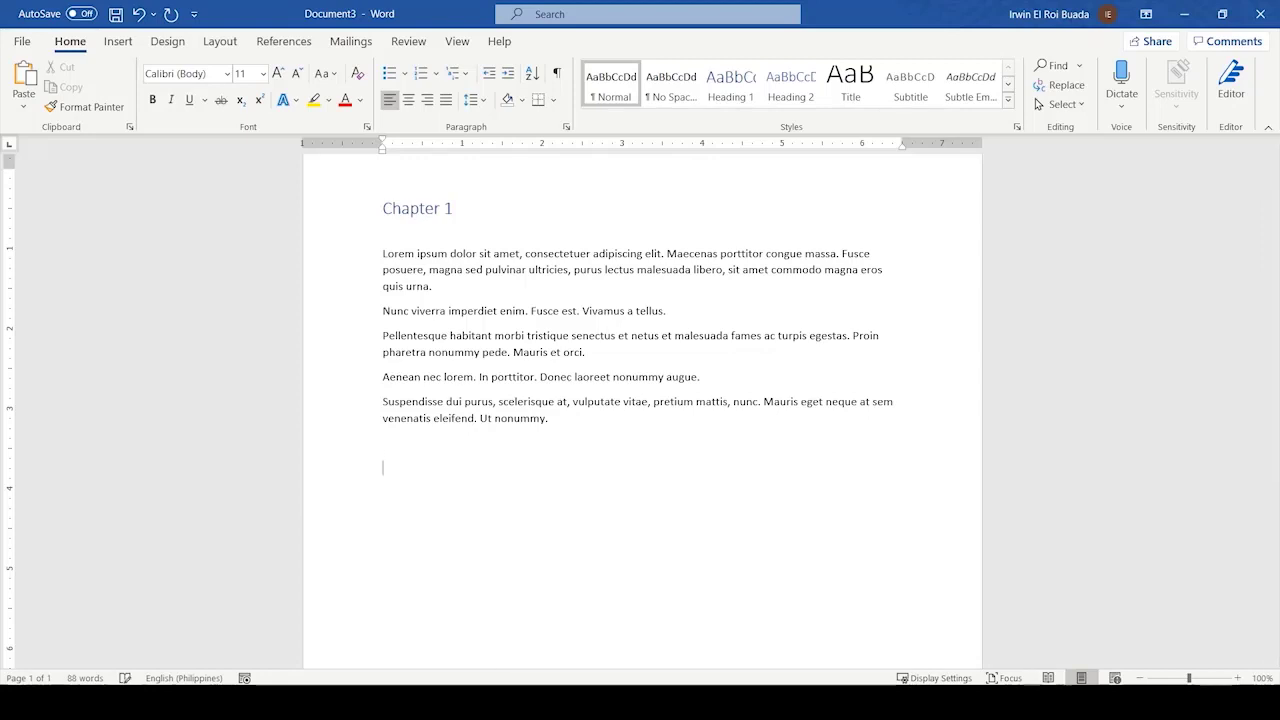
{"action": "left_click", "coordinate": [789, 88]}
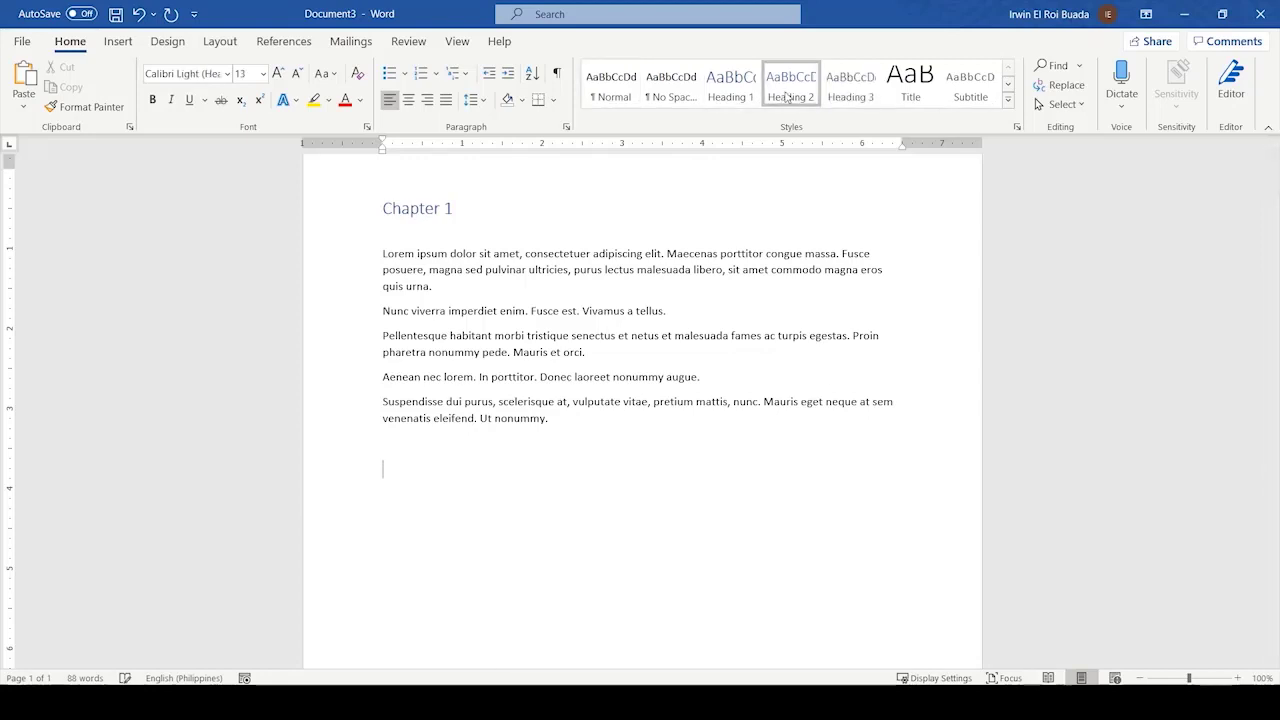
{"action": "left_click", "coordinate": [733, 88]}
{"action": "type", "text": "Cha"}
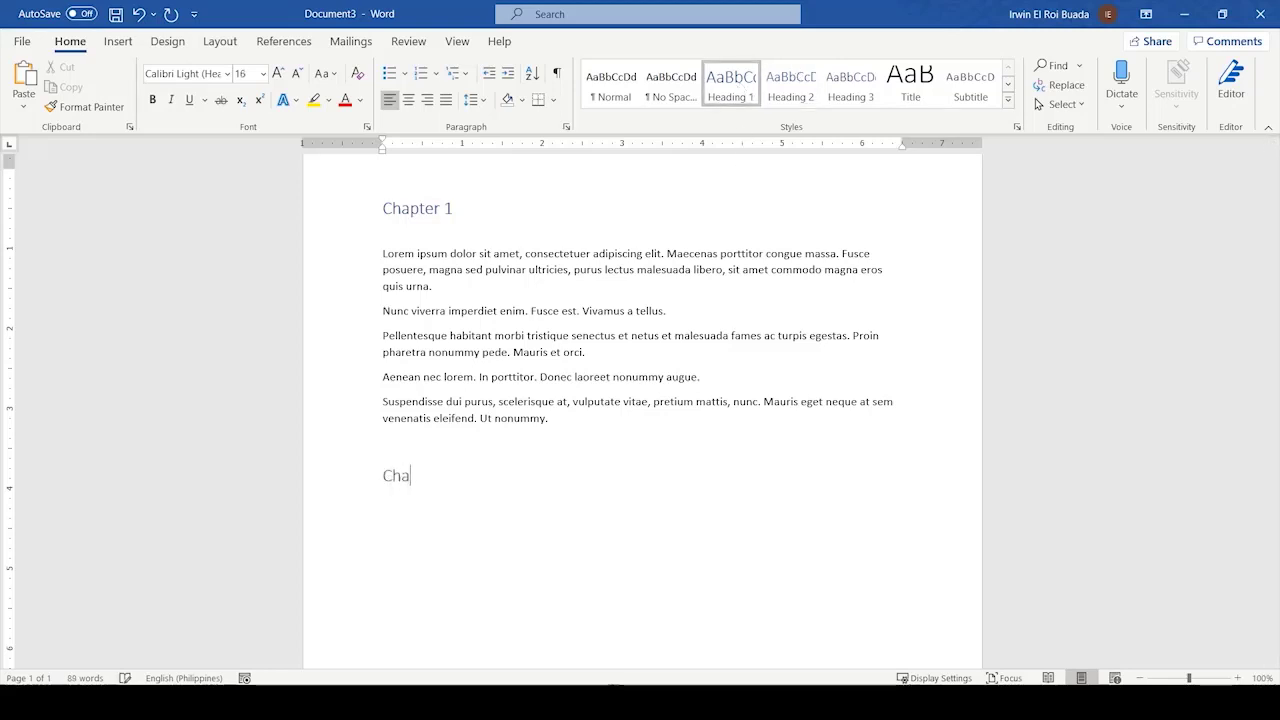
{"action": "type", "text": "pter 2"}
{"action": "key", "text": "Return"}
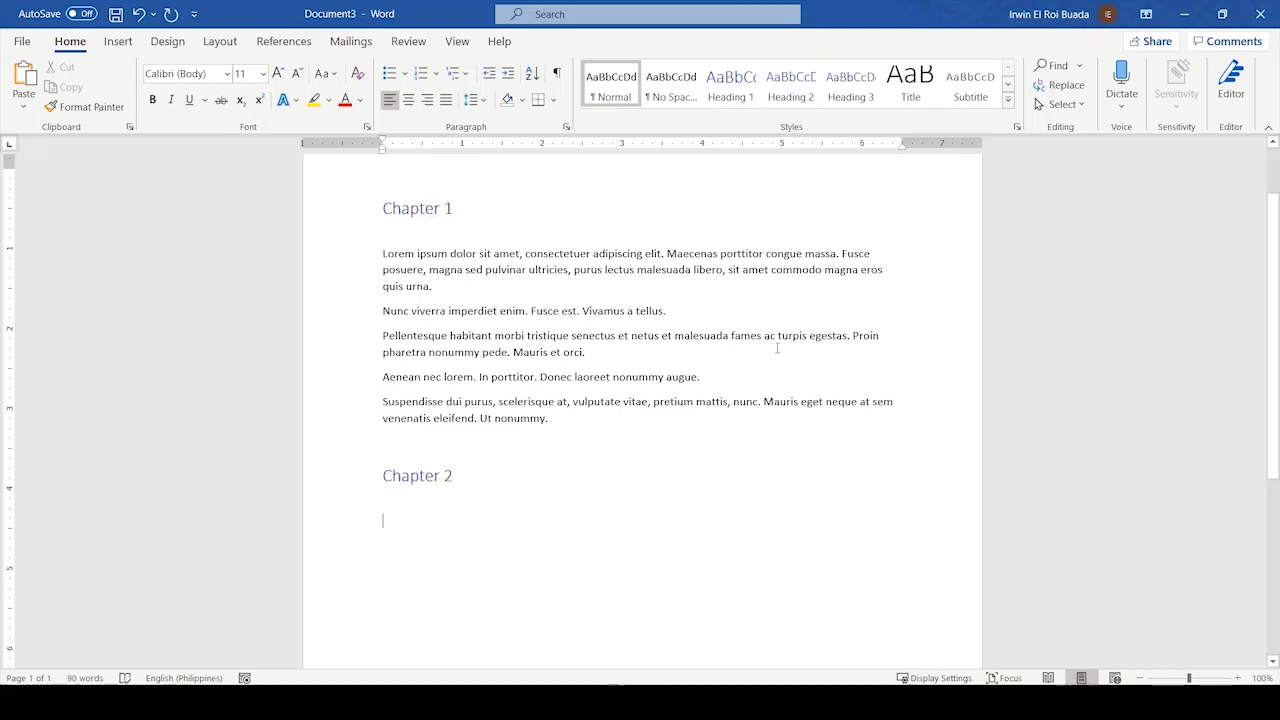
{"action": "type", "text": "=rand("}
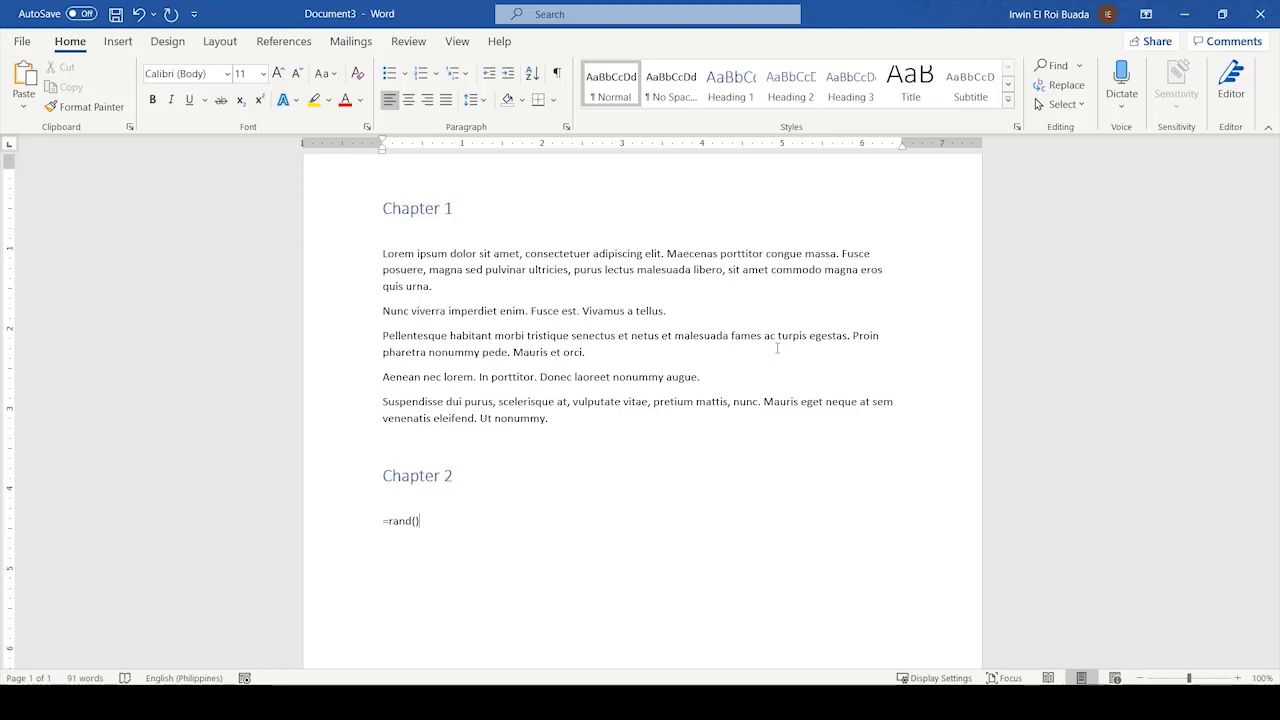
{"action": "key", "text": "Return"}
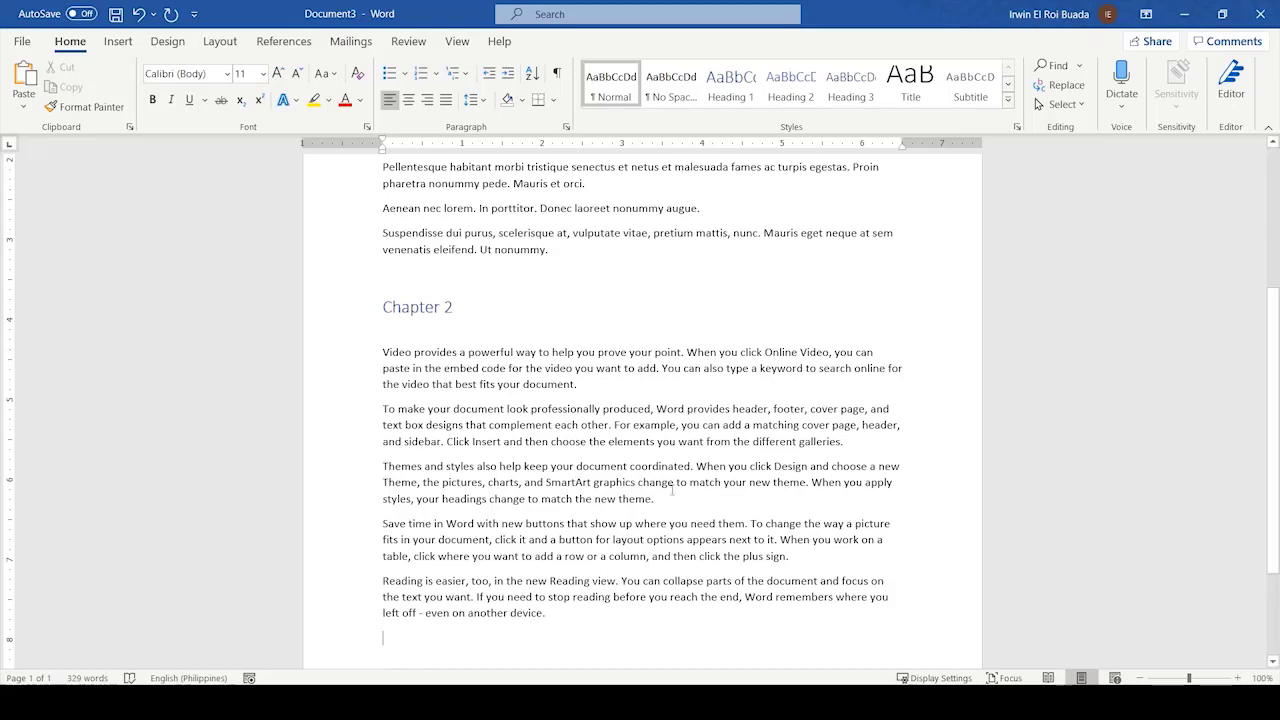
Step: Insert an Automatic Table 1 table of contents on the blank line above the Chapter 1 heading
{"action": "scroll", "coordinate": [633, 538], "scroll_direction": "up", "scroll_amount": 4}
{"action": "scroll", "coordinate": [633, 538], "scroll_direction": "down", "scroll_amount": 7}
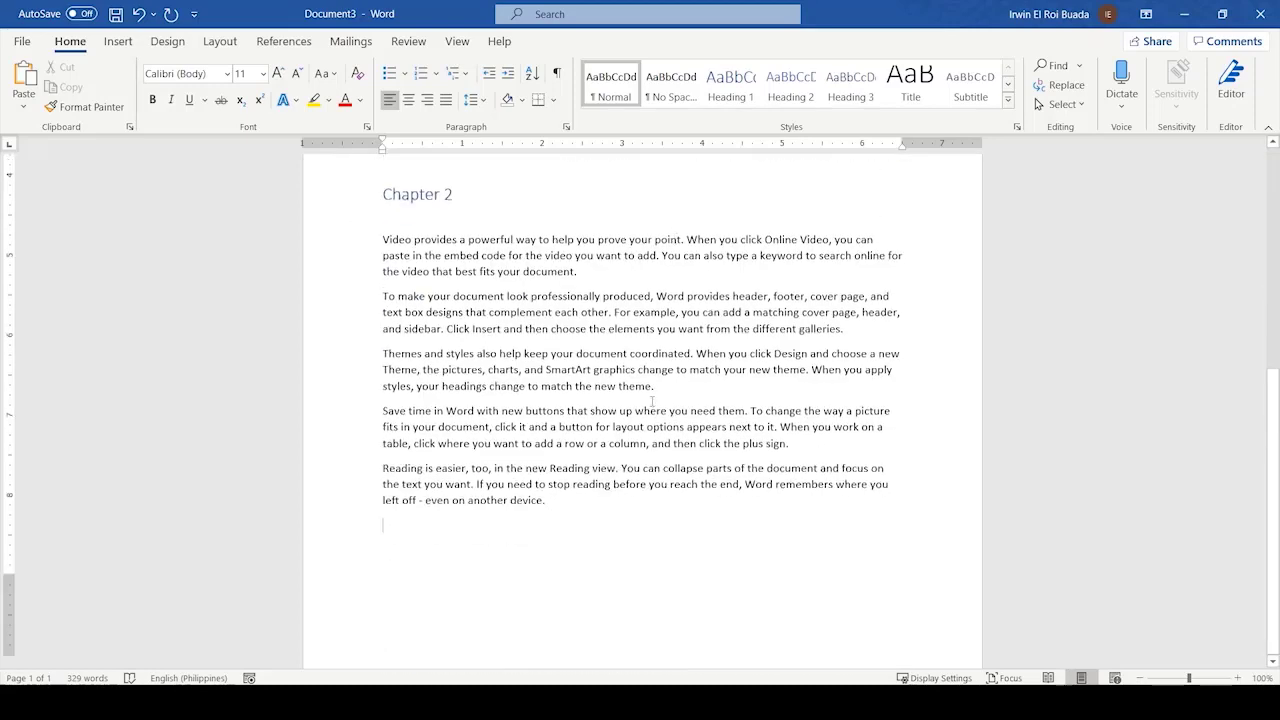
{"action": "scroll", "coordinate": [648, 376], "scroll_direction": "up", "scroll_amount": 5}
{"action": "scroll", "coordinate": [648, 376], "scroll_direction": "up", "scroll_amount": 3}
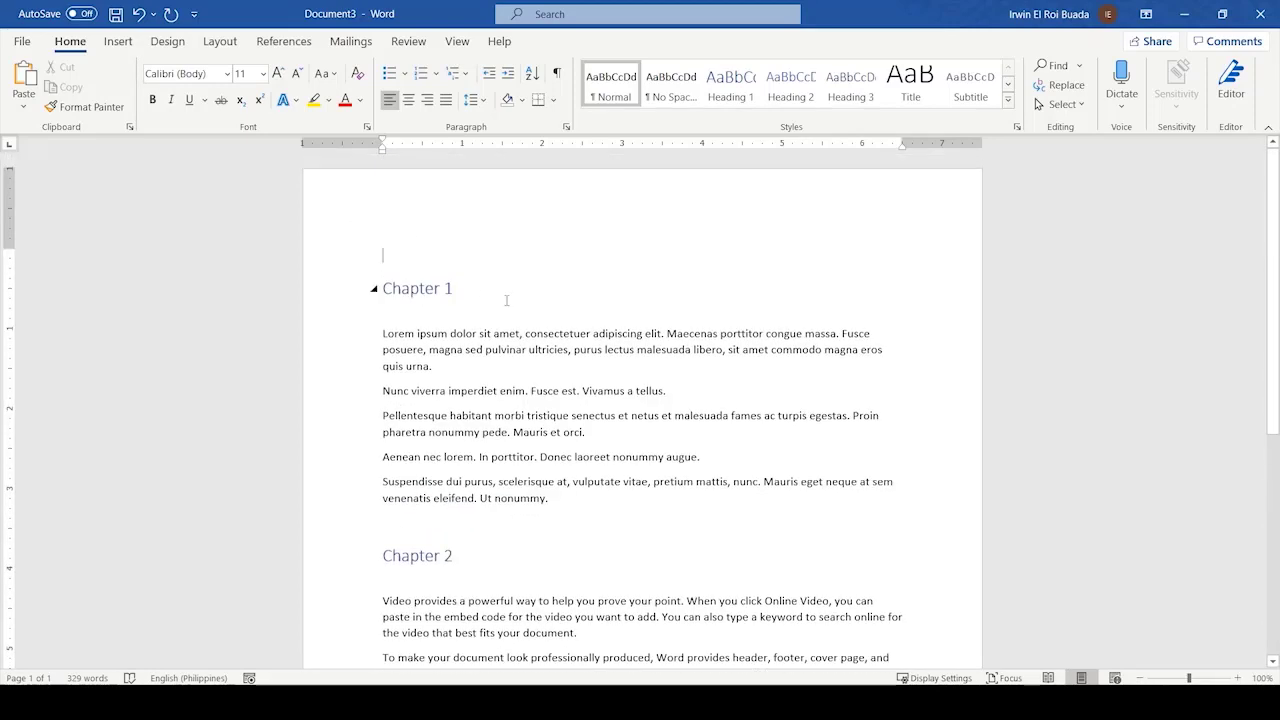
{"action": "scroll", "coordinate": [506, 300], "scroll_direction": "down", "scroll_amount": 5}
{"action": "scroll", "coordinate": [506, 300], "scroll_direction": "up", "scroll_amount": 5}
{"action": "scroll", "coordinate": [473, 311], "scroll_direction": "down", "scroll_amount": 4}
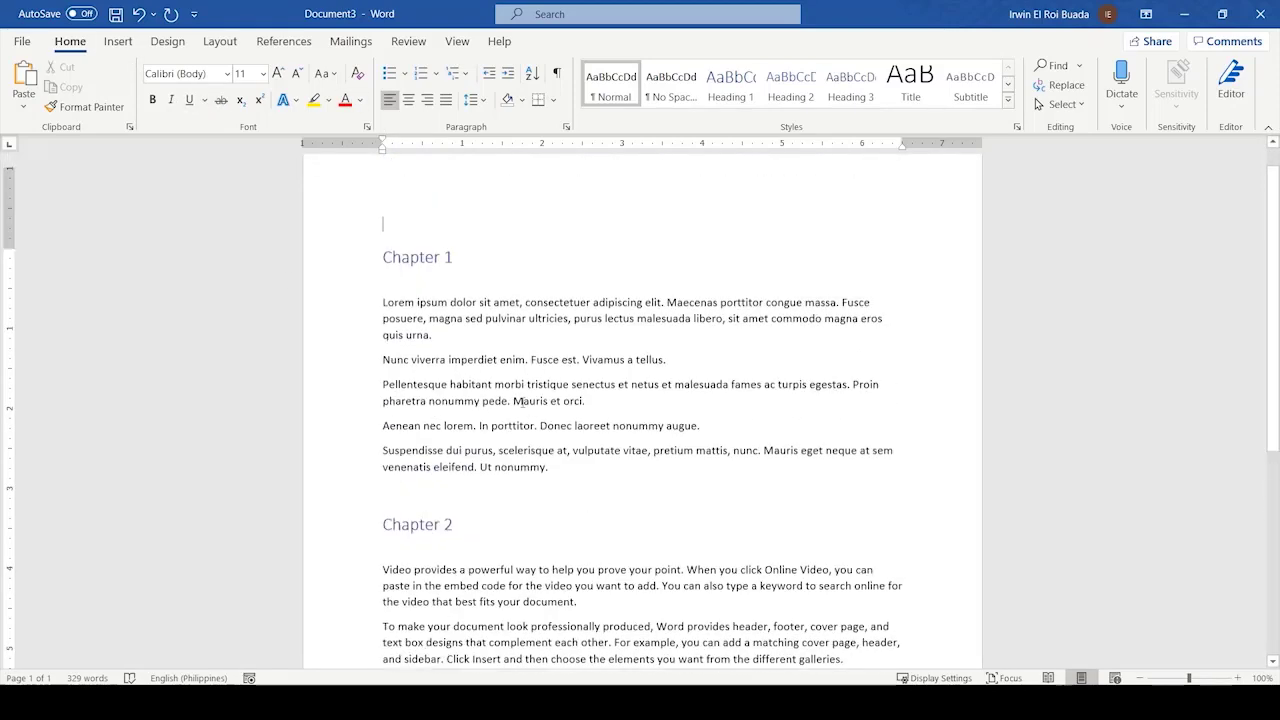
{"action": "scroll", "coordinate": [473, 311], "scroll_direction": "up", "scroll_amount": 4}
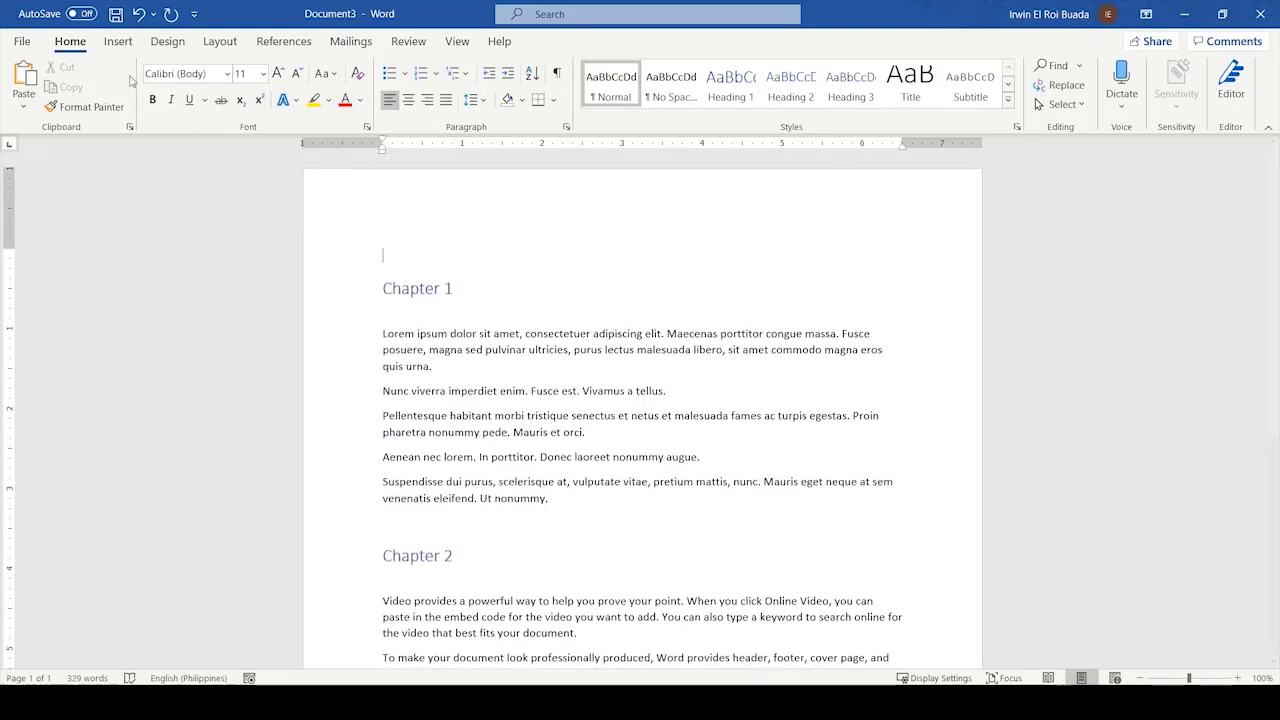
{"action": "left_click", "coordinate": [274, 43]}
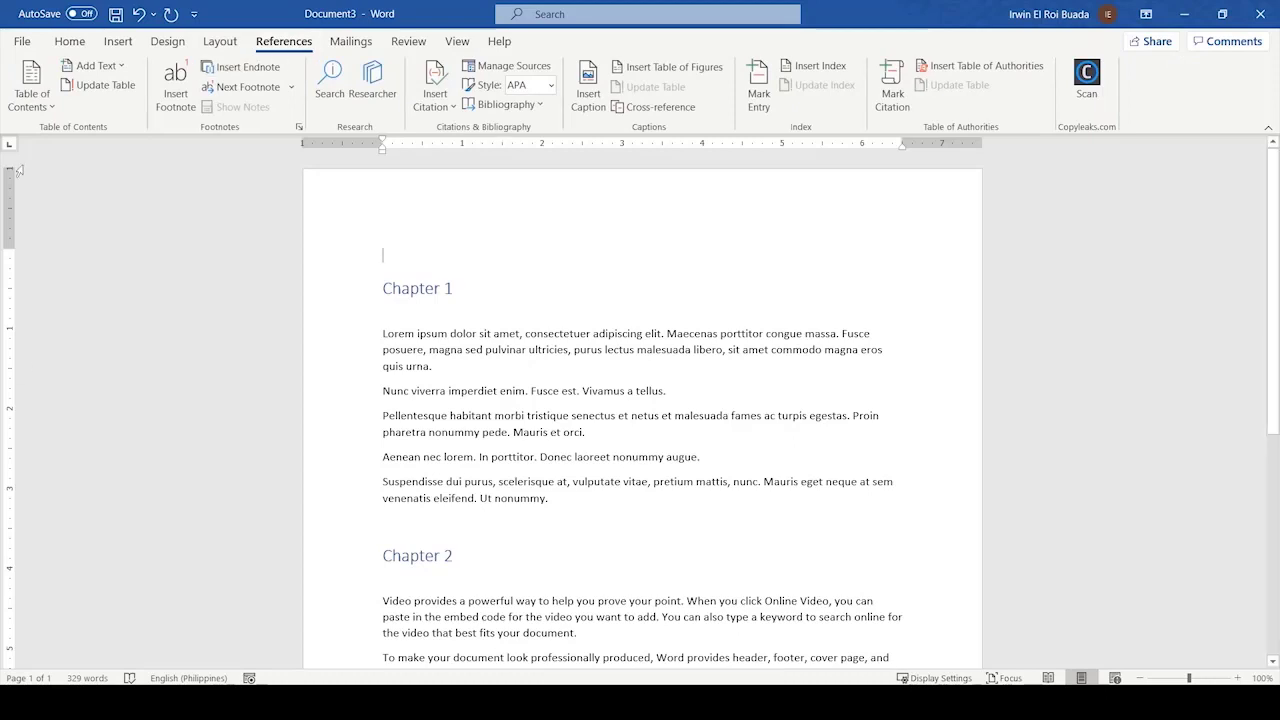
{"action": "left_click", "coordinate": [30, 100]}
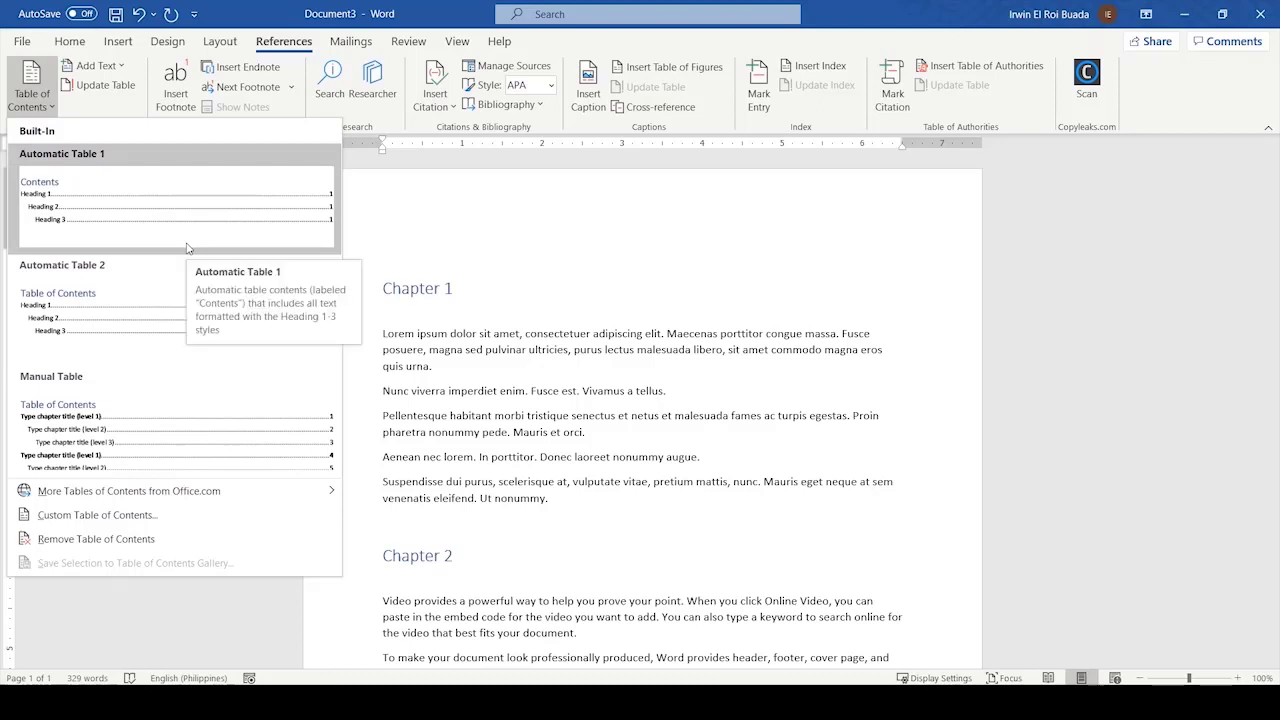
{"action": "left_click", "coordinate": [157, 211]}
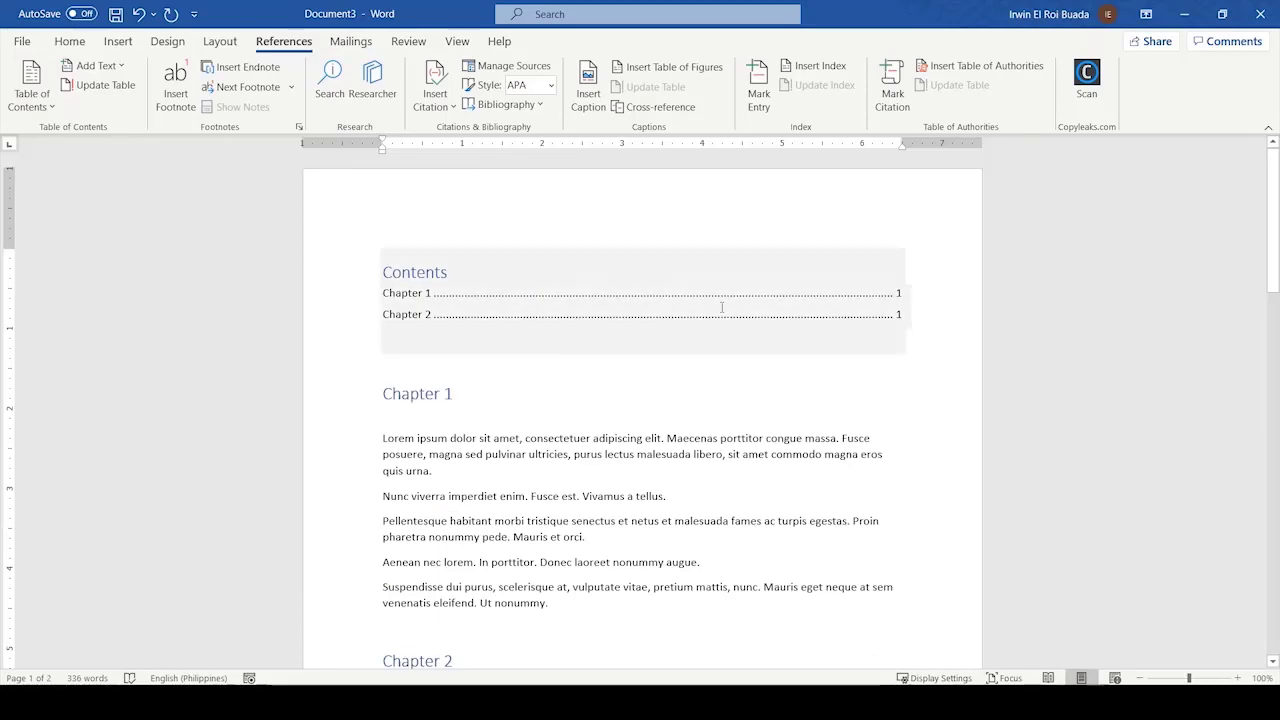
Step: Compare the entries in the table of contents with the chapter headings and the pages they are on
{"action": "scroll", "coordinate": [680, 340], "scroll_direction": "down", "scroll_amount": 7}
{"action": "scroll", "coordinate": [650, 350], "scroll_direction": "up", "scroll_amount": 6}
{"action": "scroll", "coordinate": [625, 363], "scroll_direction": "down", "scroll_amount": 8}
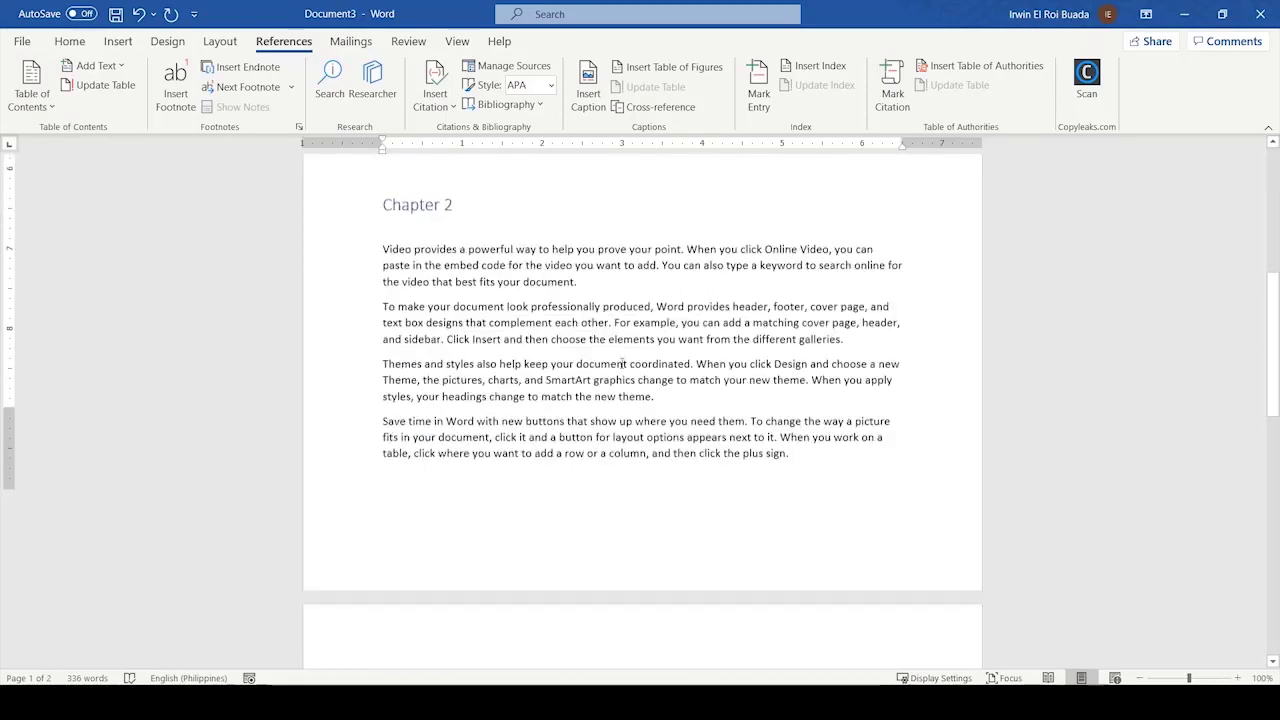
{"action": "scroll", "coordinate": [624, 363], "scroll_direction": "down", "scroll_amount": 6}
{"action": "scroll", "coordinate": [605, 374], "scroll_direction": "up", "scroll_amount": 12}
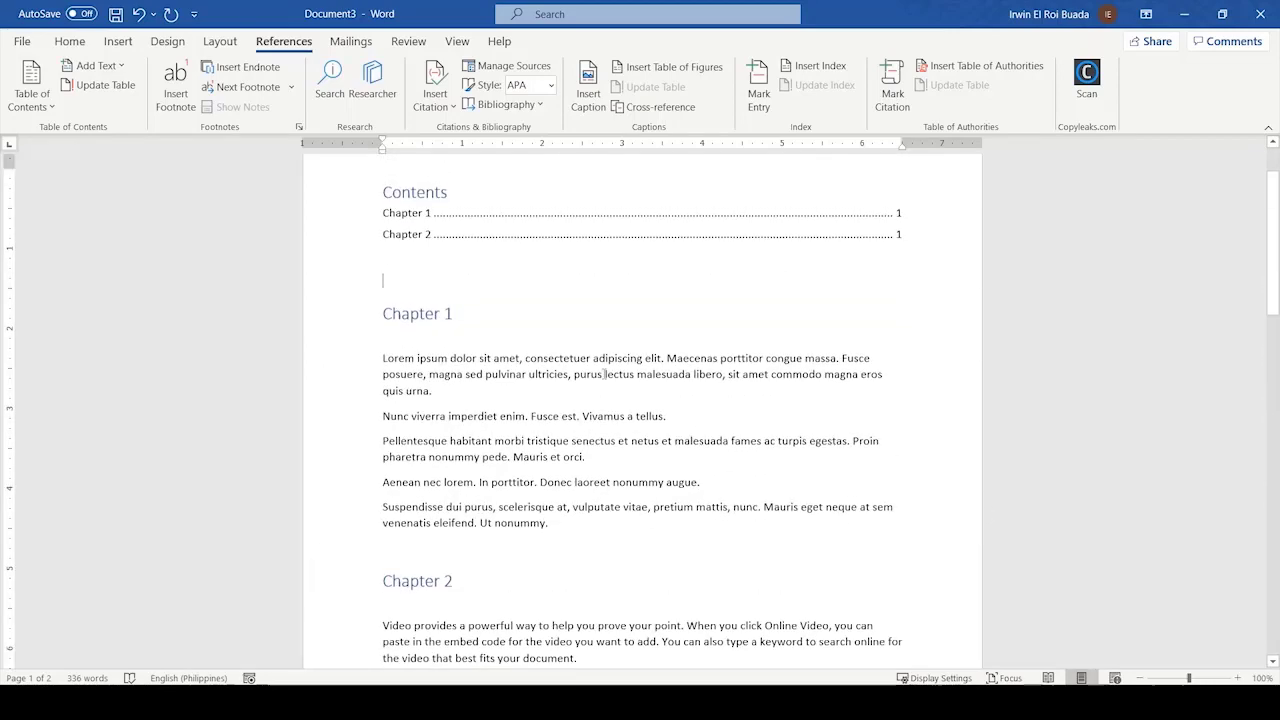
{"action": "scroll", "coordinate": [605, 374], "scroll_direction": "up", "scroll_amount": 2}
{"action": "scroll", "coordinate": [634, 300], "scroll_direction": "down", "scroll_amount": 2}
{"action": "scroll", "coordinate": [573, 438], "scroll_direction": "up", "scroll_amount": 2}
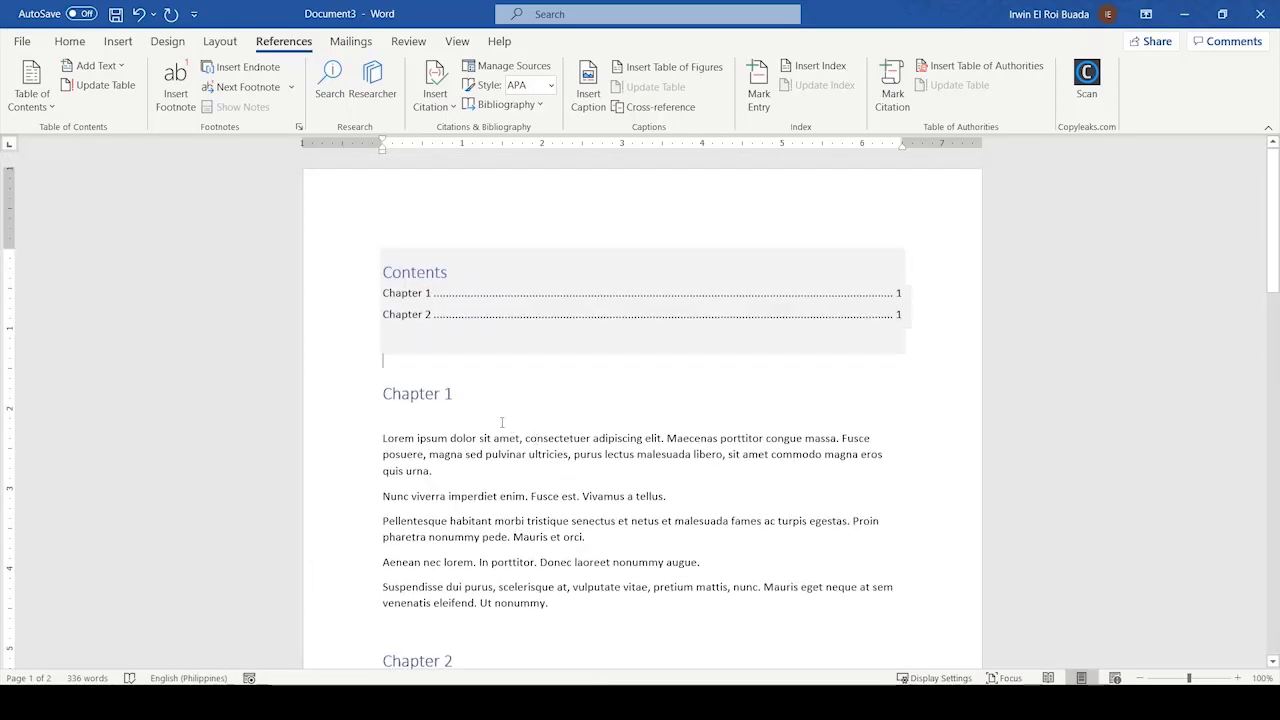
{"action": "scroll", "coordinate": [502, 422], "scroll_direction": "down", "scroll_amount": 5}
{"action": "scroll", "coordinate": [634, 400], "scroll_direction": "up", "scroll_amount": 5}
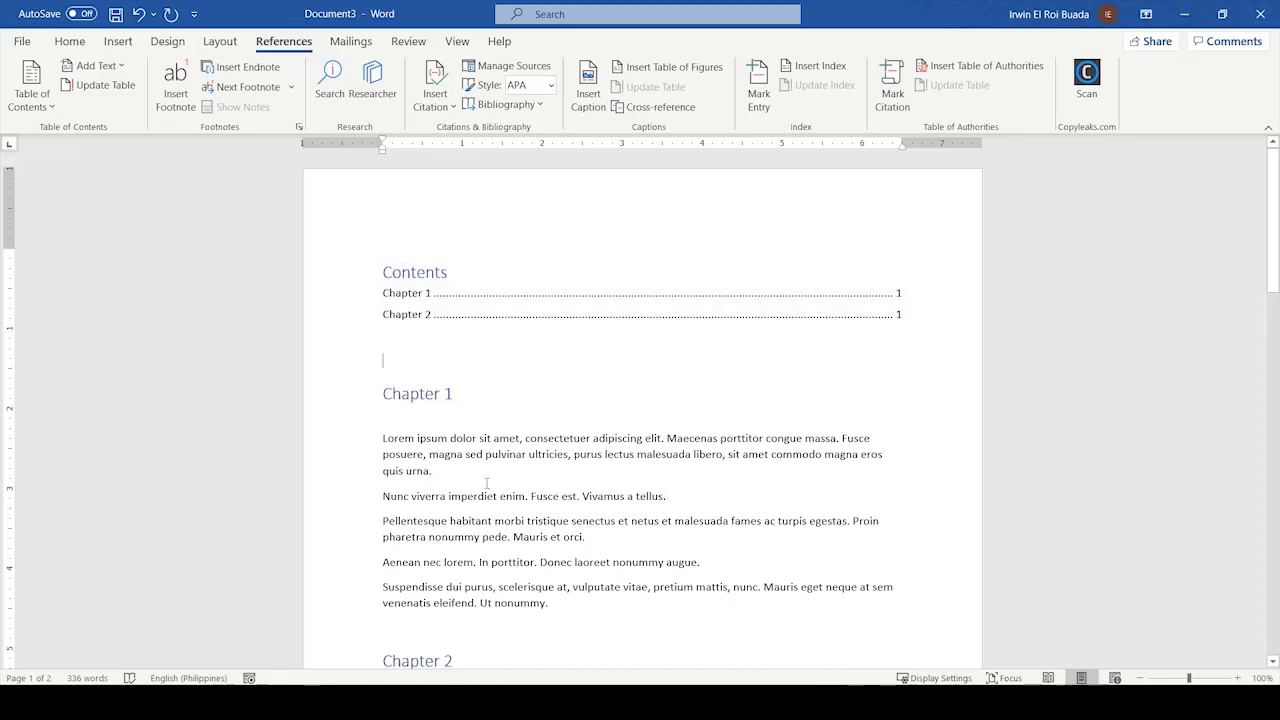
Step: Insert blank lines between the table of contents and the Chapter 1 heading until Chapter 1 moves onto page 2
{"action": "scroll", "coordinate": [500, 390], "scroll_direction": "down", "scroll_amount": 2}
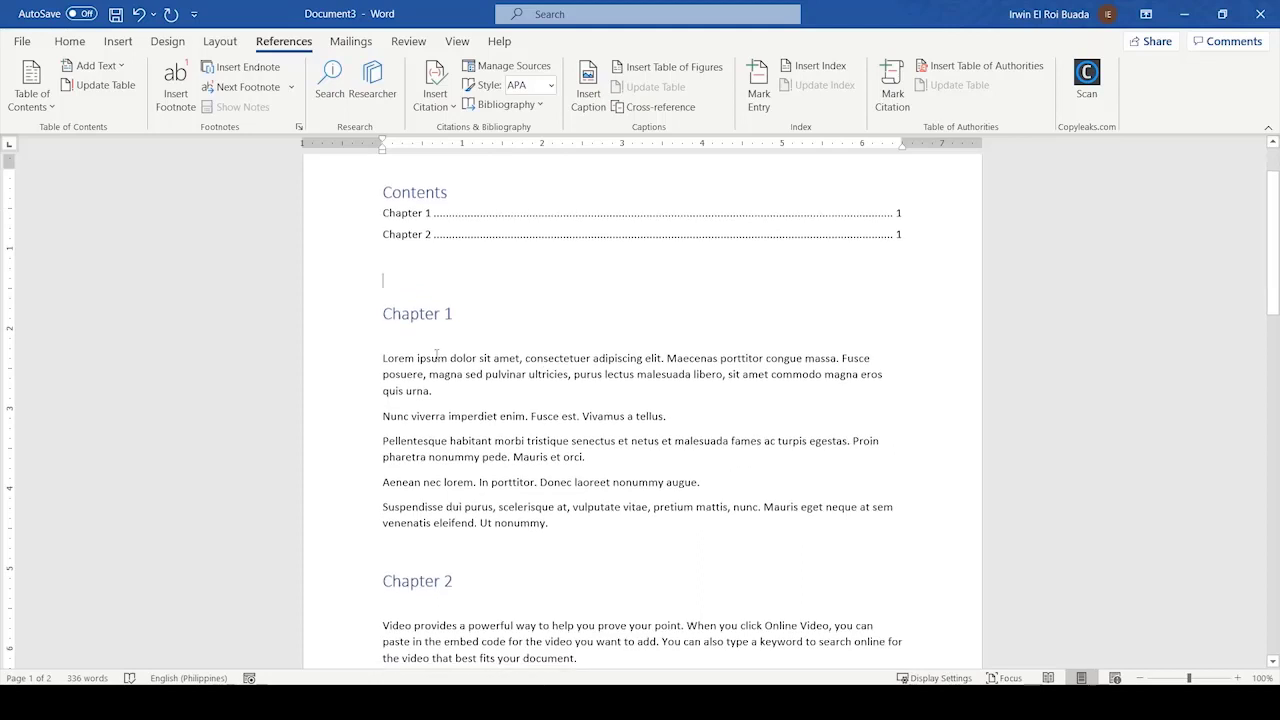
{"action": "key", "text": "Return"}
{"action": "key", "text": "Return"}
{"action": "key", "text": "Return"}
{"action": "key", "text": "Return"}
{"action": "key", "text": "Return"}
{"action": "key", "text": "Return"}
{"action": "key", "text": "Return"}
{"action": "key", "text": "Return"}
{"action": "key", "text": "Return"}
{"action": "key", "text": "Return"}
{"action": "key", "text": "Return"}
{"action": "key", "text": "Return"}
{"action": "key", "text": "Return"}
{"action": "key", "text": "Return"}
{"action": "key", "text": "Return"}
{"action": "key", "text": "Return"}
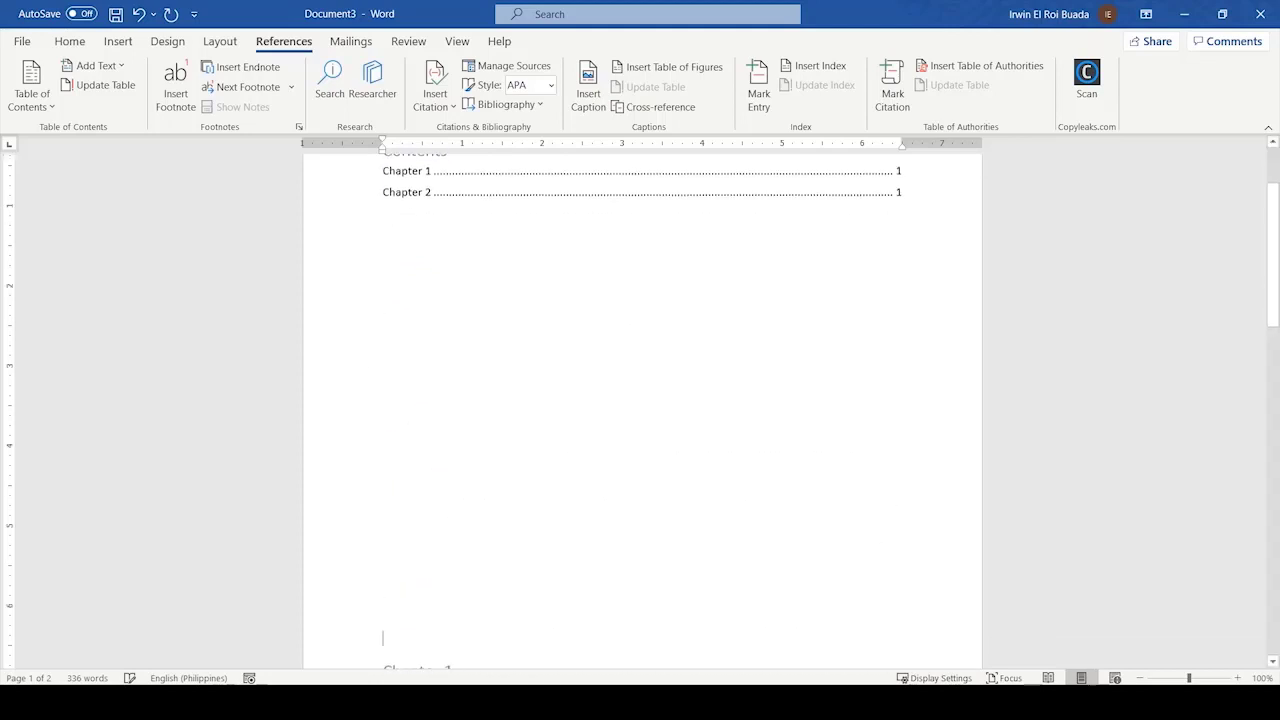
{"action": "scroll", "coordinate": [640, 400], "scroll_direction": "down", "scroll_amount": 7}
{"action": "key", "text": "Return"}
{"action": "key", "text": "Return"}
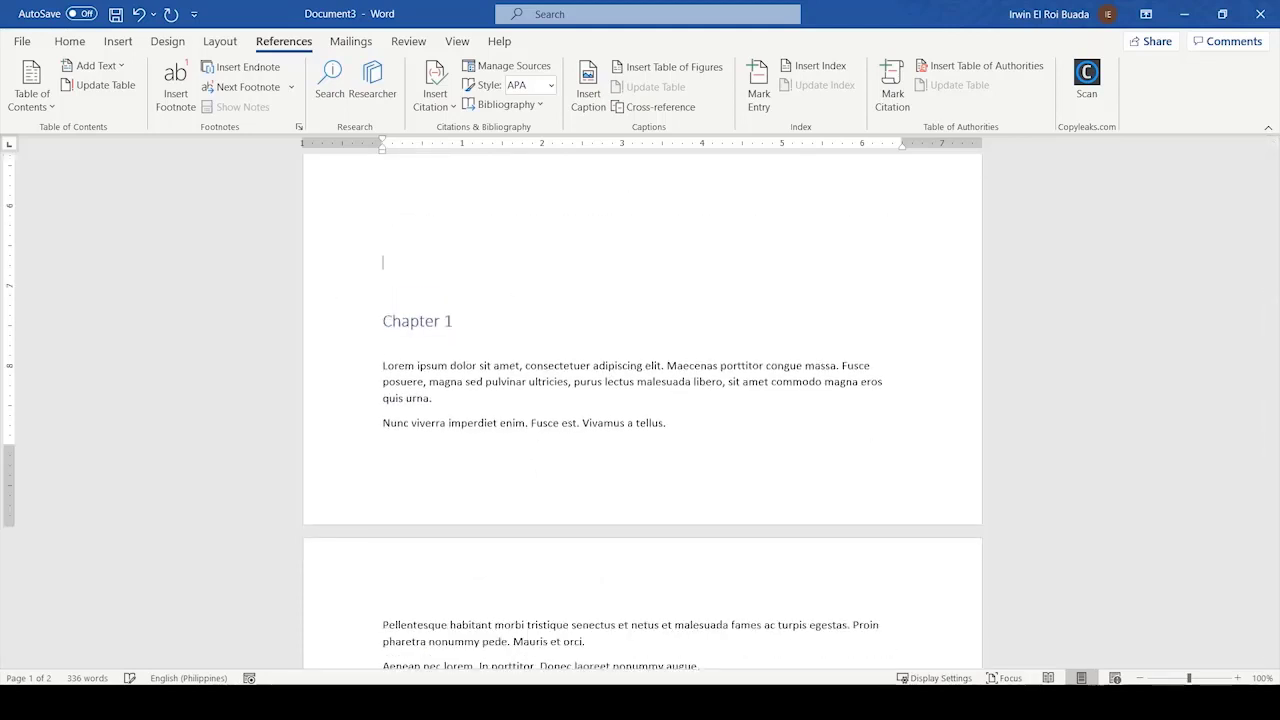
{"action": "key", "text": "Return"}
{"action": "key", "text": "Return"}
{"action": "key", "text": "Return"}
{"action": "key", "text": "Return"}
{"action": "key", "text": "Return"}
{"action": "scroll", "coordinate": [850, 400], "scroll_direction": "down", "scroll_amount": 7}
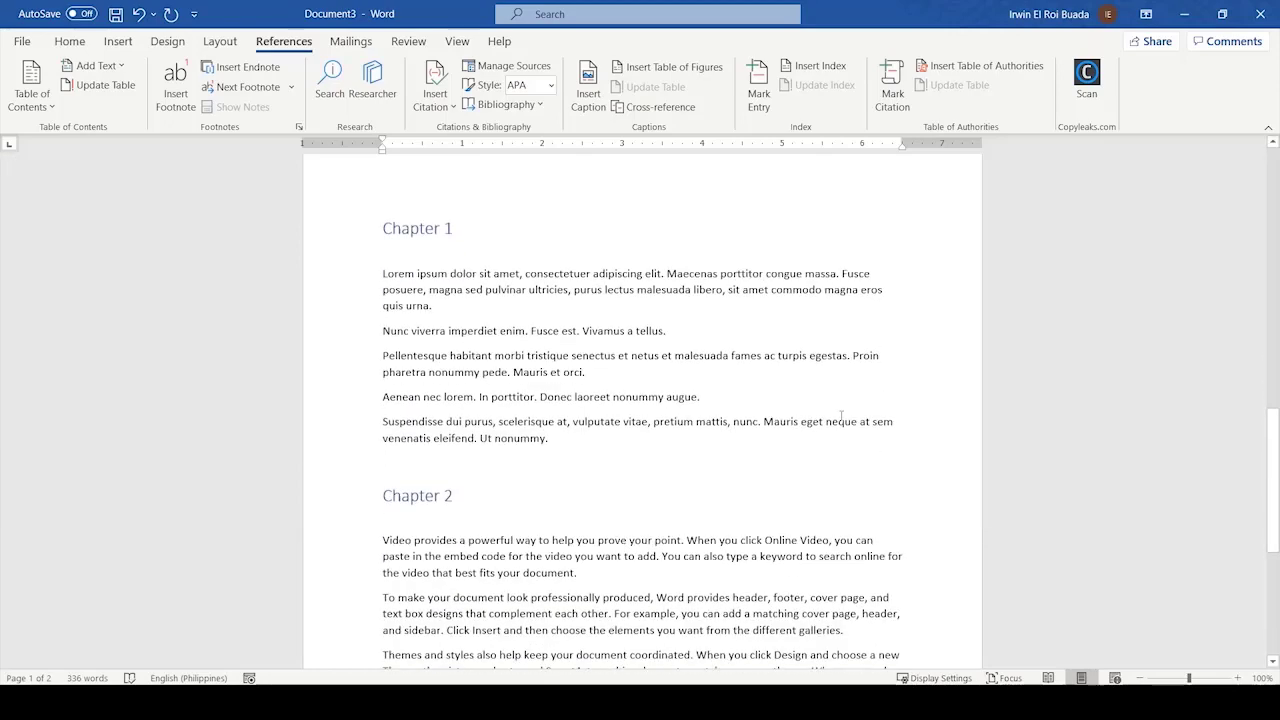
Step: Update the table of contents with the option to update page numbers only
{"action": "scroll", "coordinate": [514, 471], "scroll_direction": "up", "scroll_amount": 3}
{"action": "scroll", "coordinate": [700, 520], "scroll_direction": "down", "scroll_amount": 9}
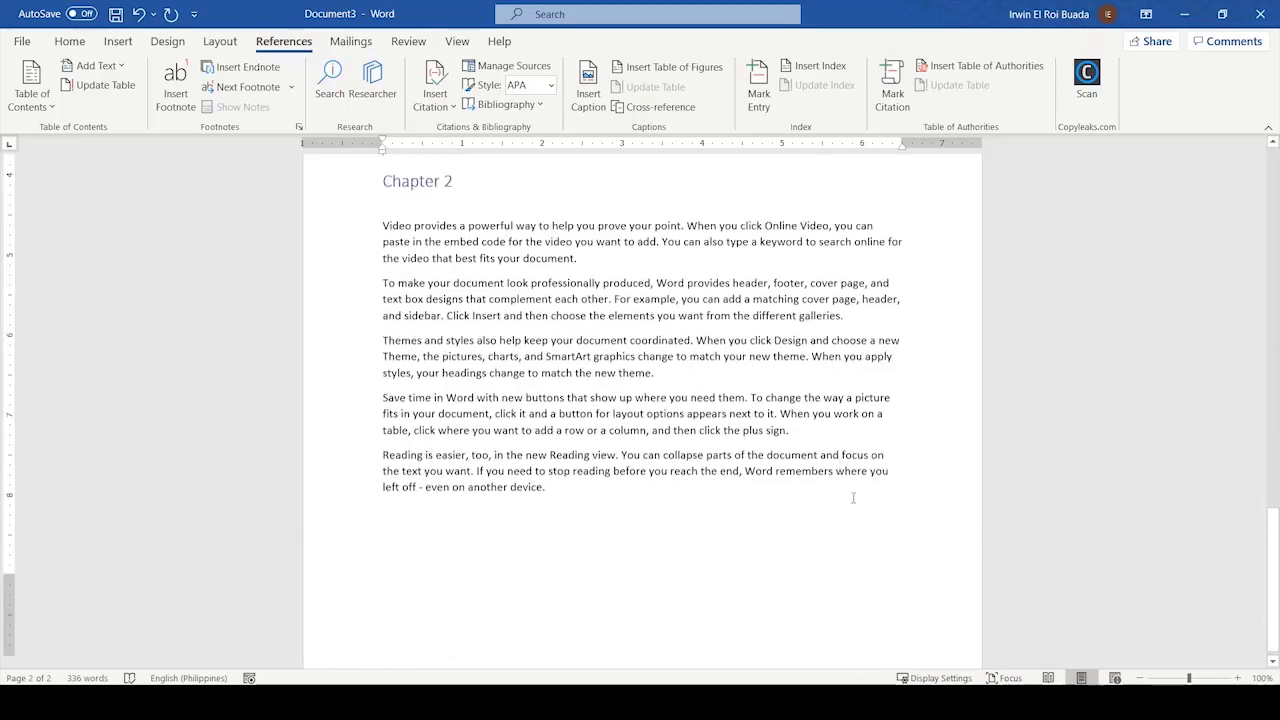
{"action": "scroll", "coordinate": [1014, 277], "scroll_direction": "up", "scroll_amount": 15}
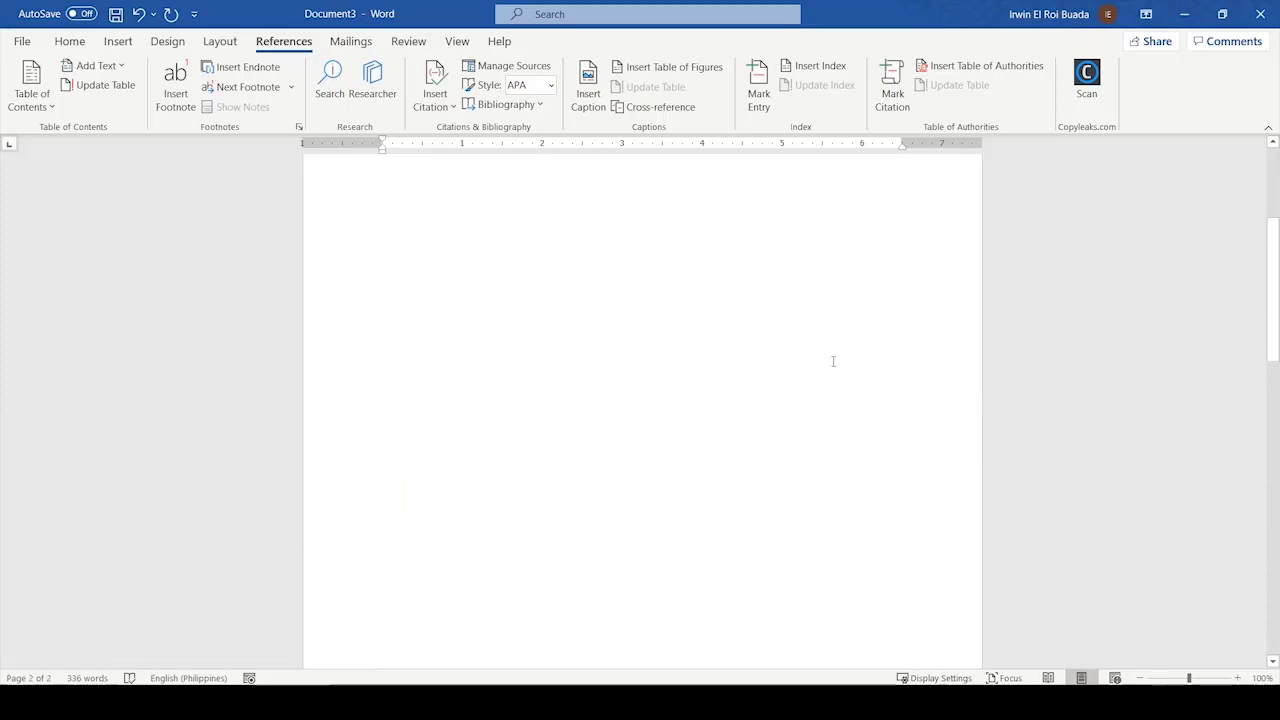
{"action": "scroll", "coordinate": [883, 268], "scroll_direction": "down", "scroll_amount": 6}
{"action": "scroll", "coordinate": [846, 429], "scroll_direction": "up", "scroll_amount": 14}
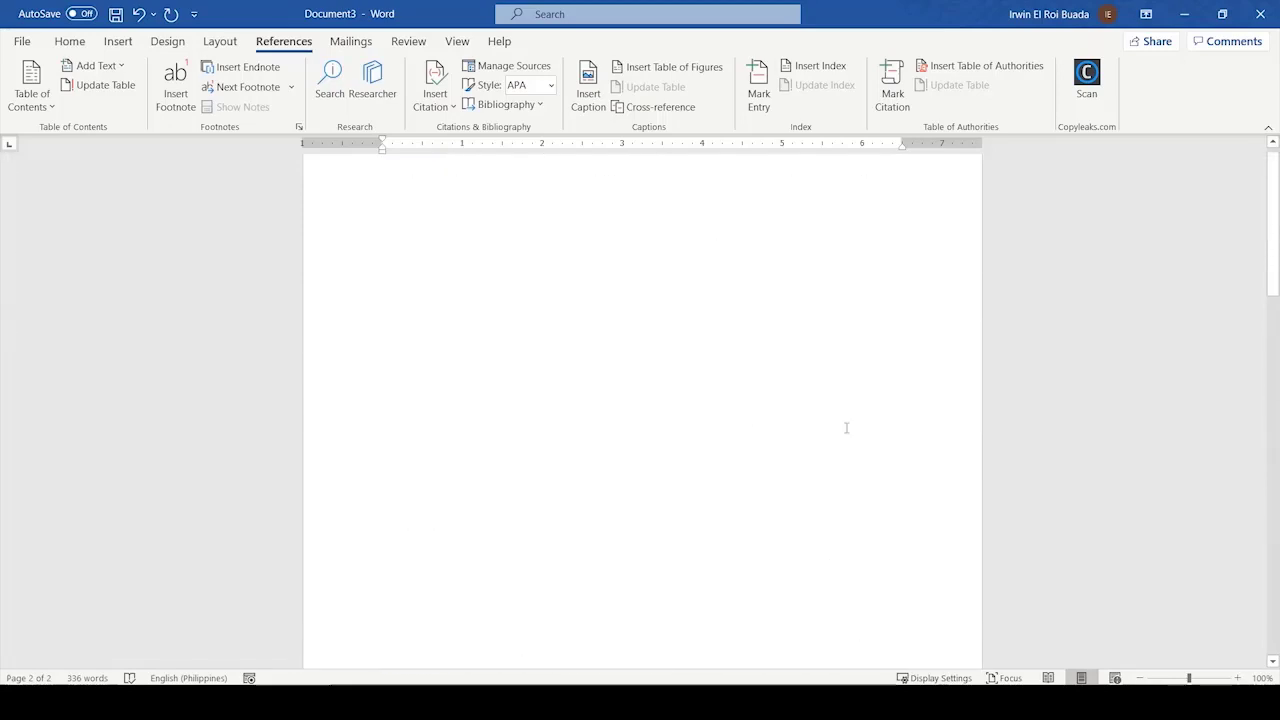
{"action": "left_click", "coordinate": [533, 292]}
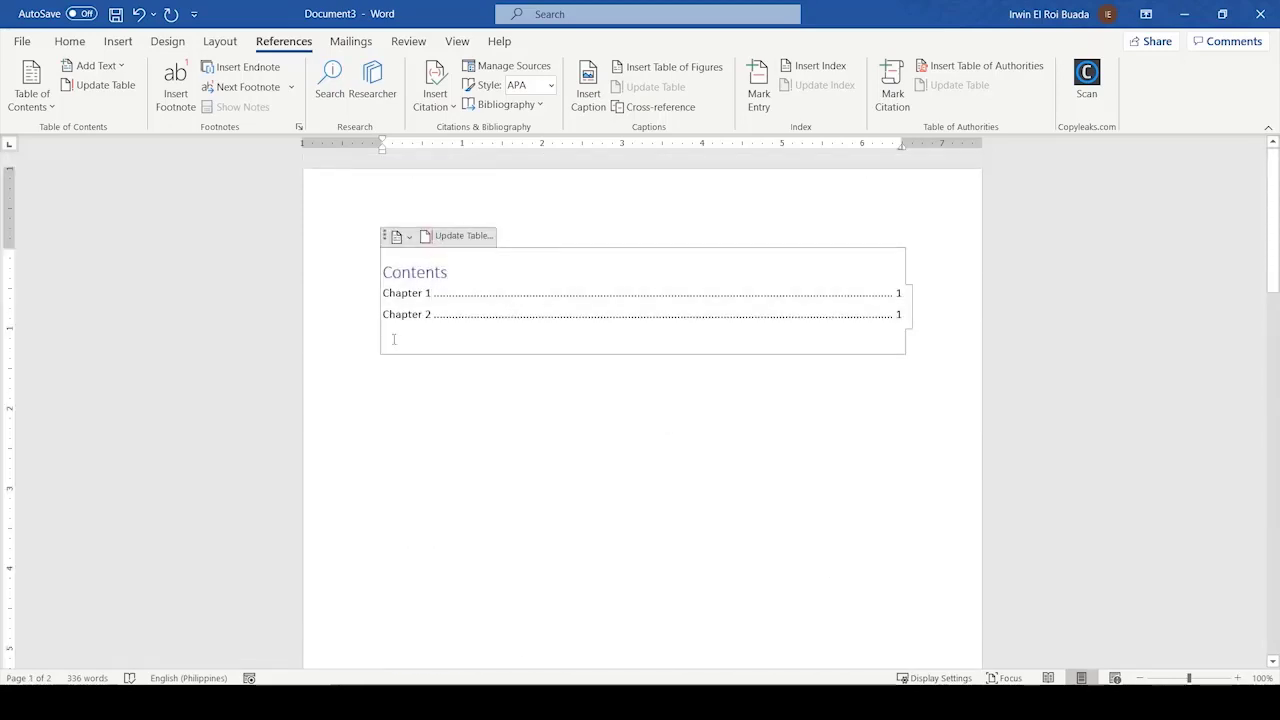
{"action": "left_click", "coordinate": [450, 240]}
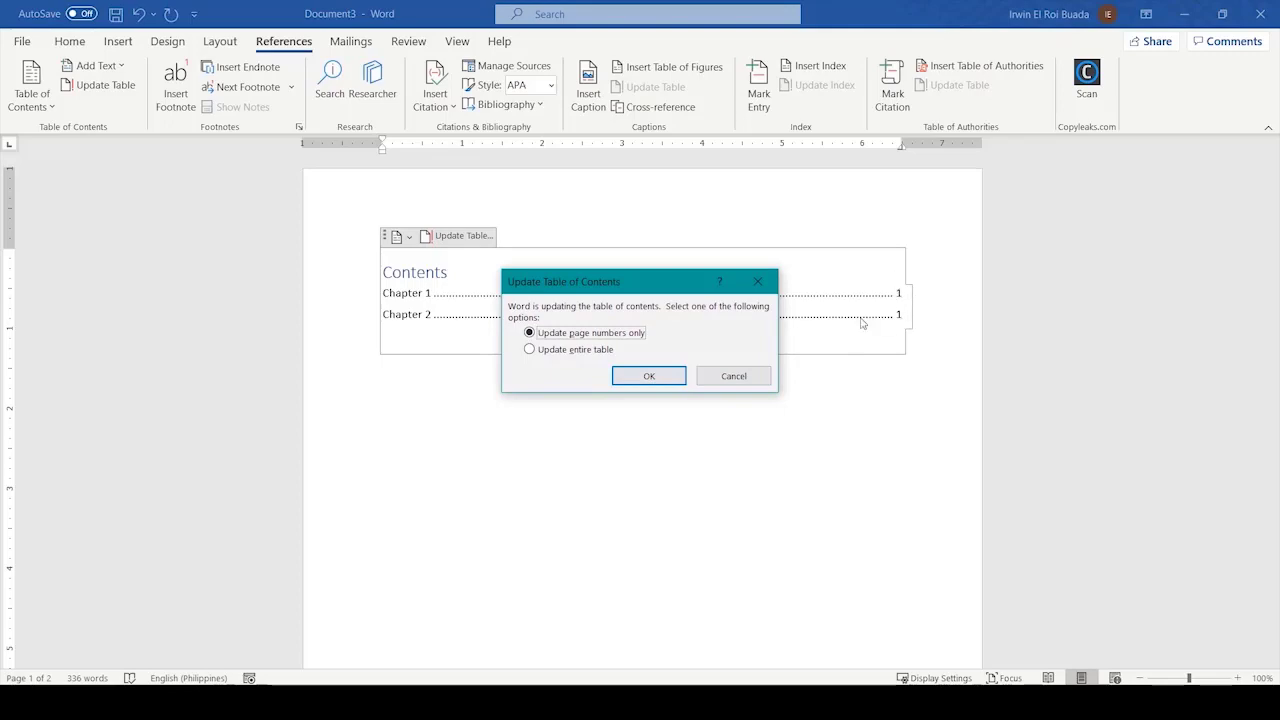
{"action": "left_click", "coordinate": [632, 376]}
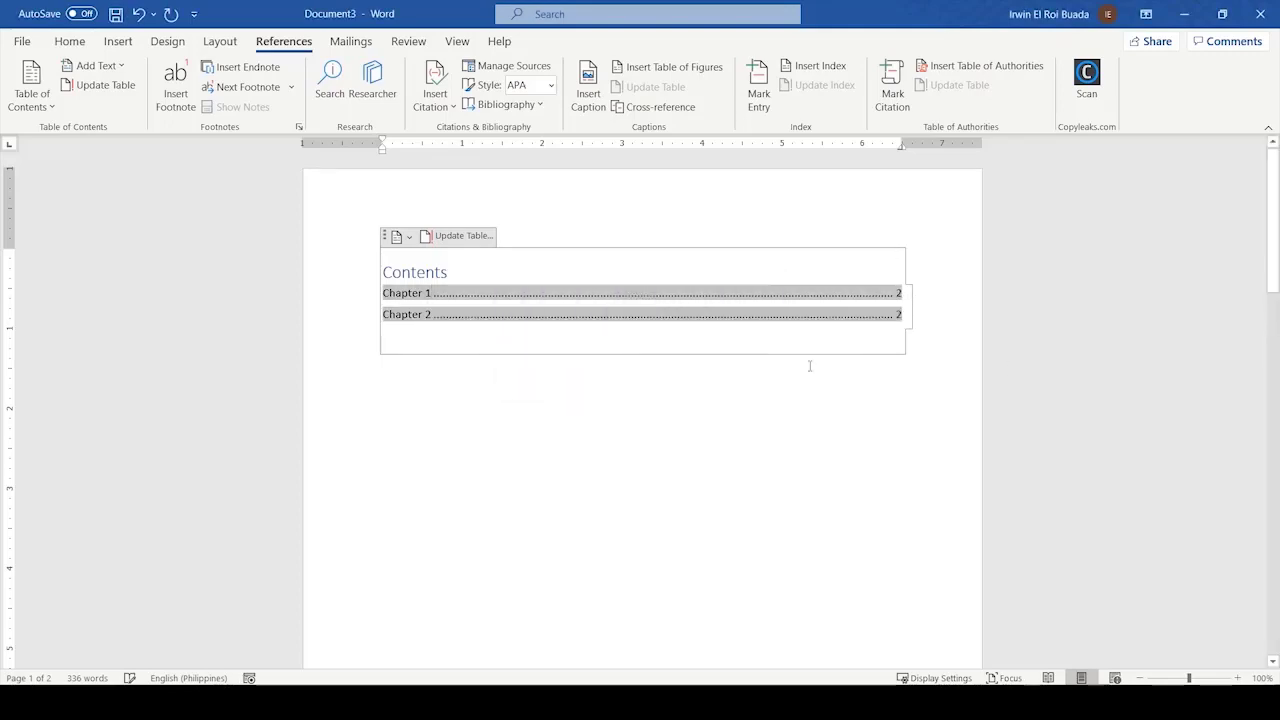
Step: Add a Heading 2 line reading "Sub-chapter 1" below the Chapter 1 body text, just above the Chapter 2 heading
{"action": "scroll", "coordinate": [900, 345], "scroll_direction": "down", "scroll_amount": 15}
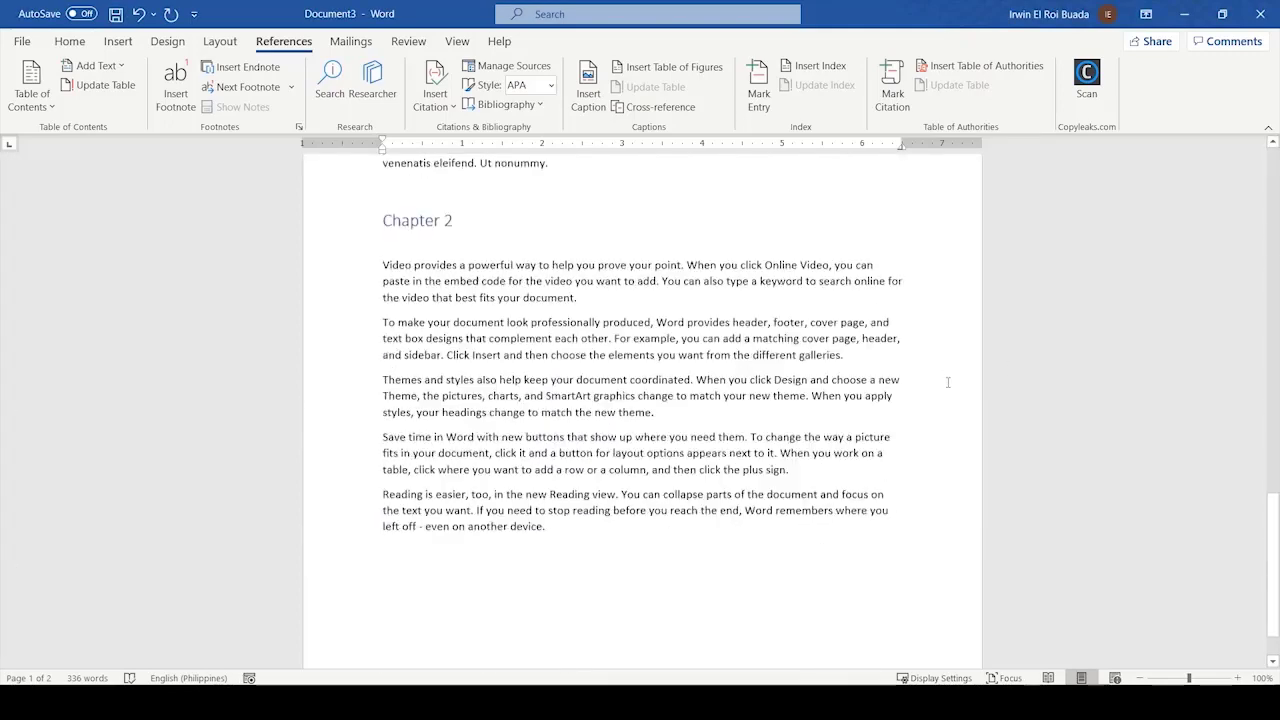
{"action": "scroll", "coordinate": [936, 503], "scroll_direction": "up", "scroll_amount": 5}
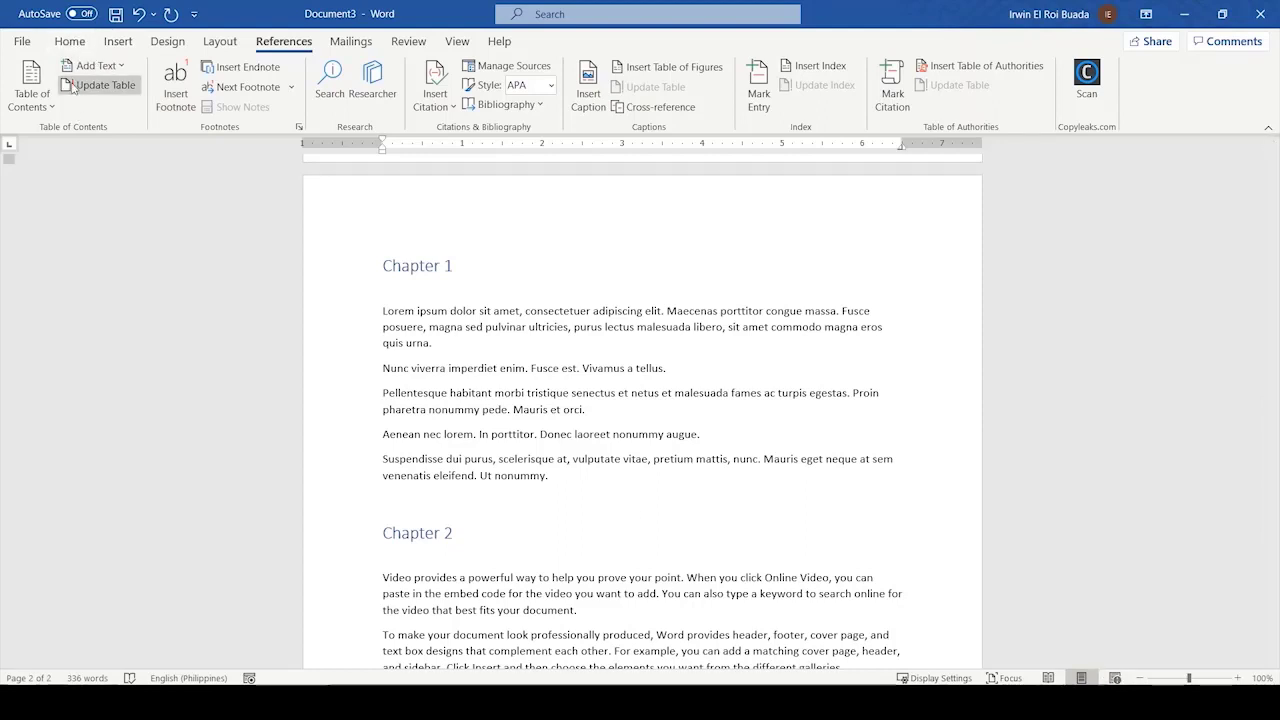
{"action": "left_click", "coordinate": [70, 41]}
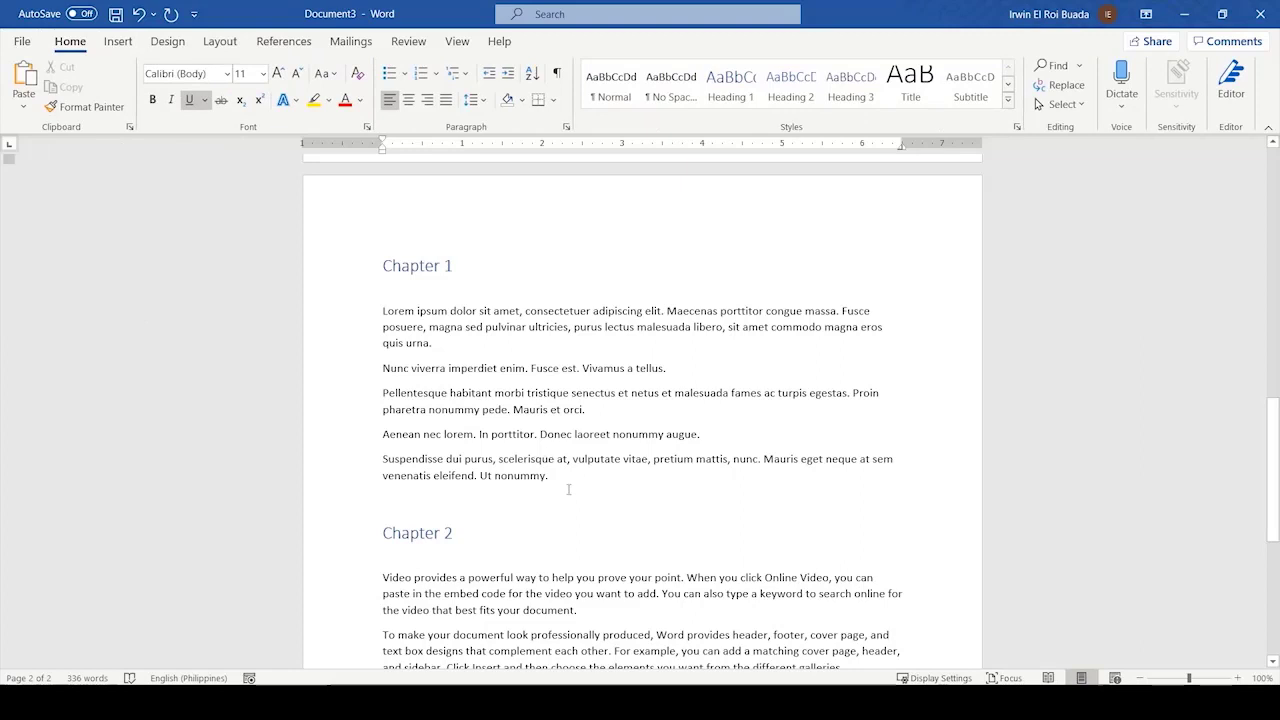
{"action": "left_click", "coordinate": [568, 489]}
{"action": "key", "text": "Return"}
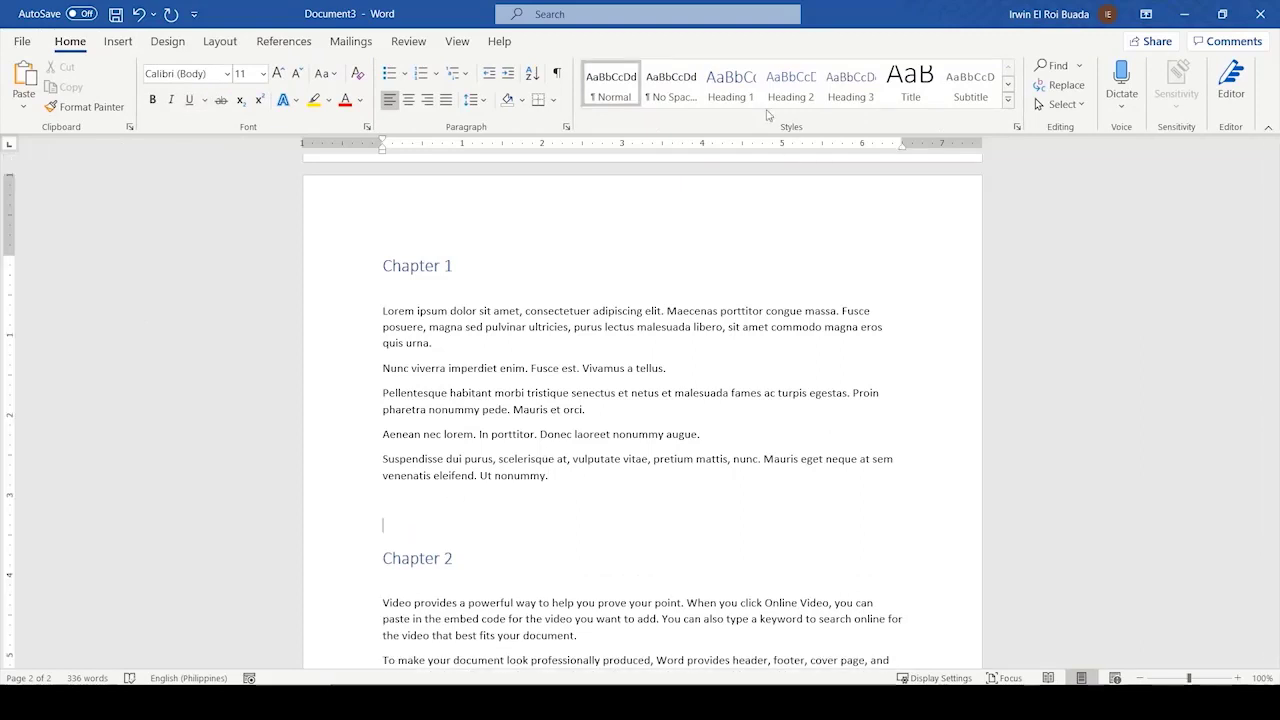
{"action": "left_click", "coordinate": [797, 91]}
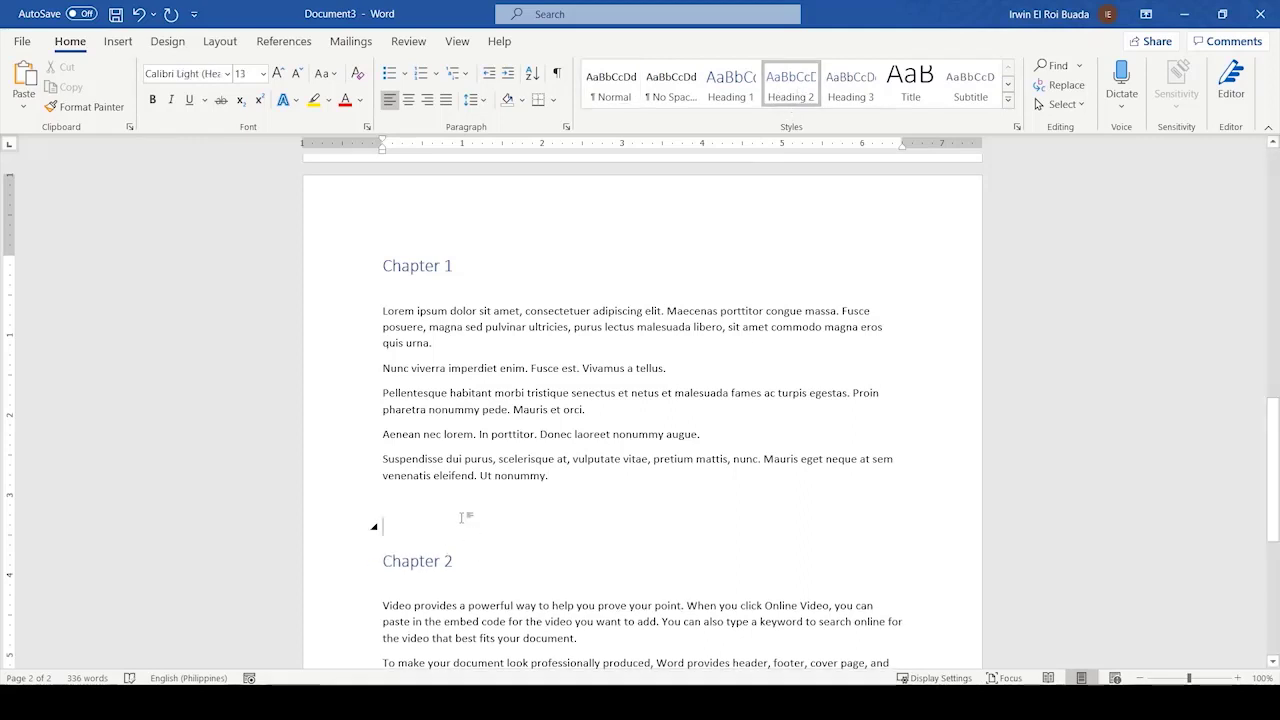
{"action": "type", "text": "Sub-"}
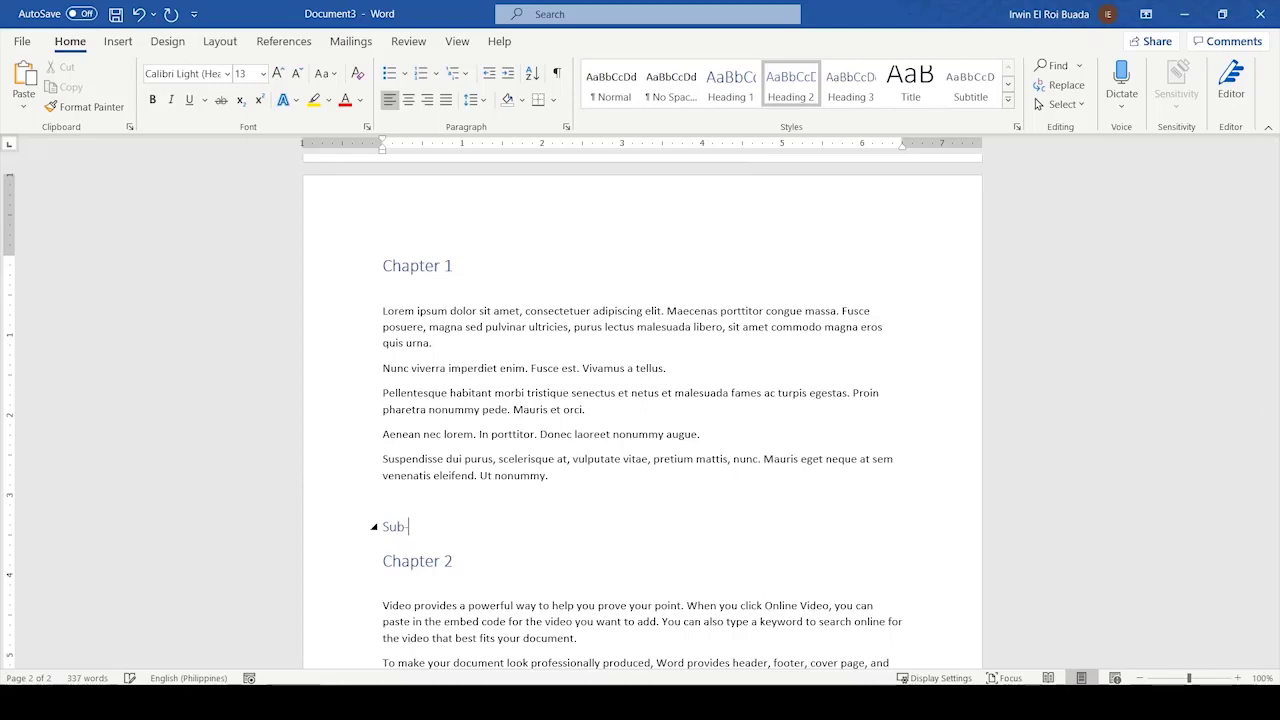
{"action": "type", "text": "chapter 1"}
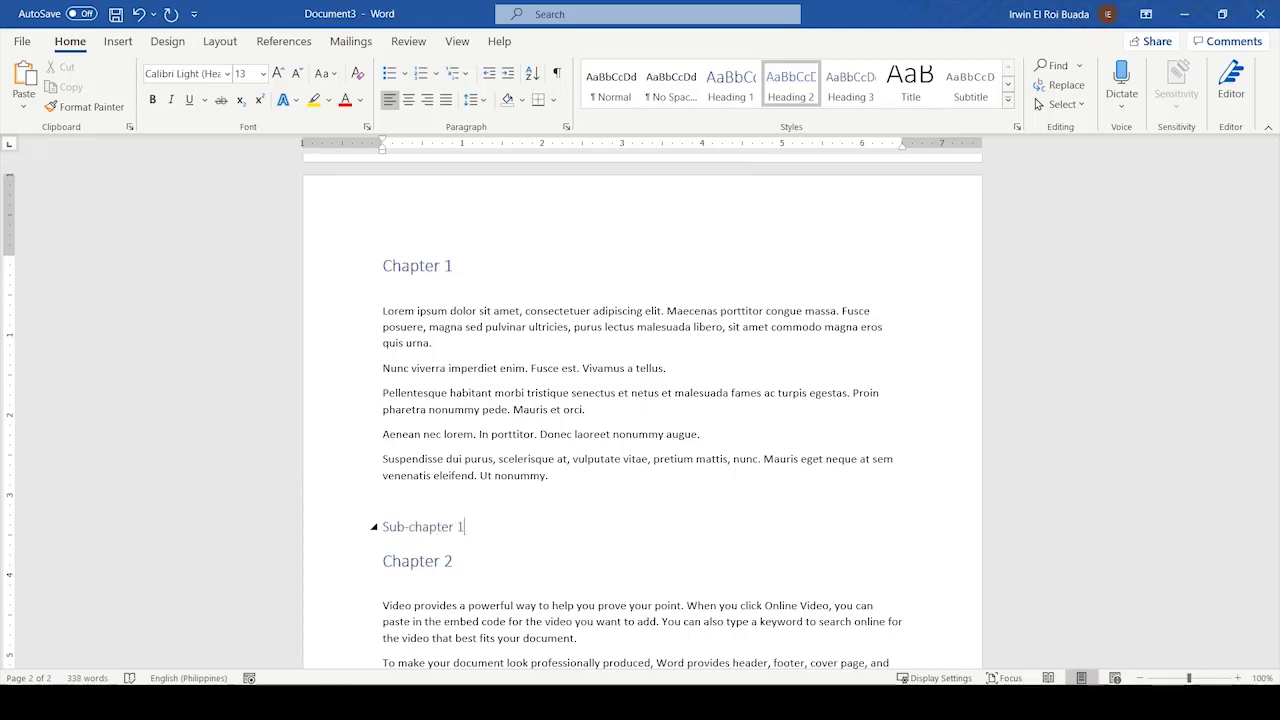
Step: Add a Heading 3 line reading "Mini-chapter1" directly below the Sub-chapter 1 heading
{"action": "key", "text": "Return"}
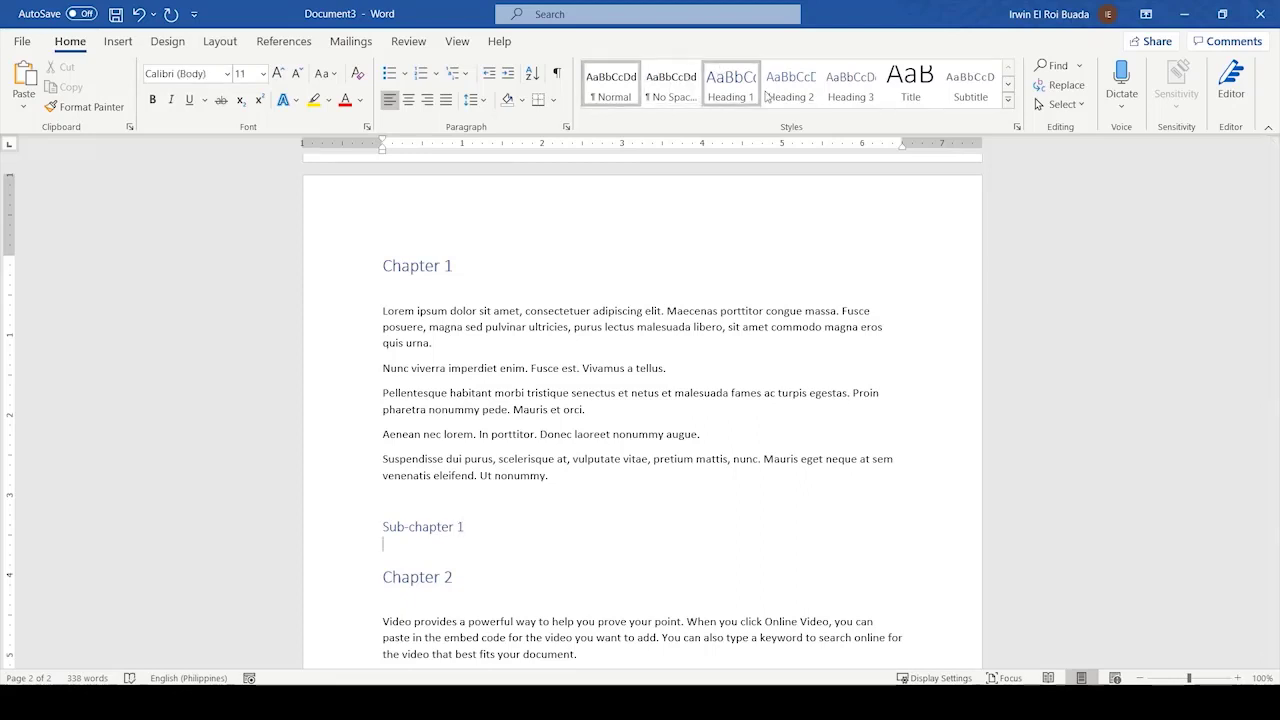
{"action": "left_click", "coordinate": [790, 98]}
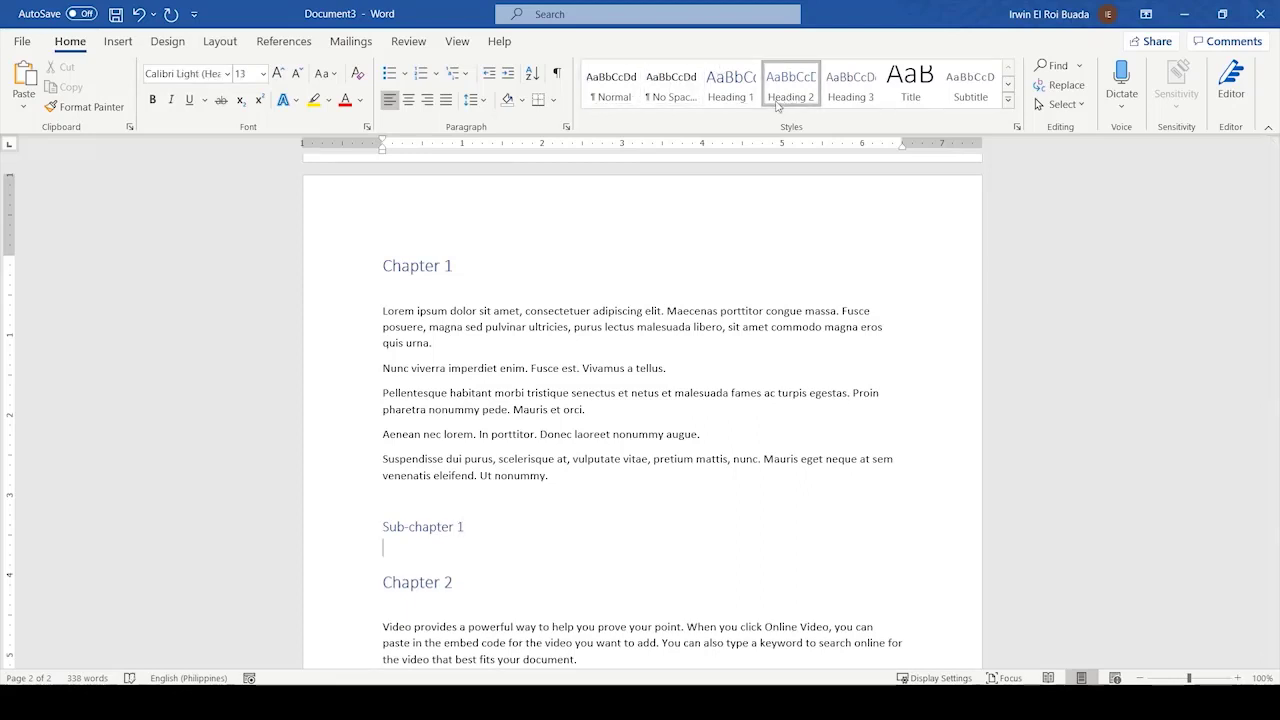
{"action": "left_click", "coordinate": [850, 86]}
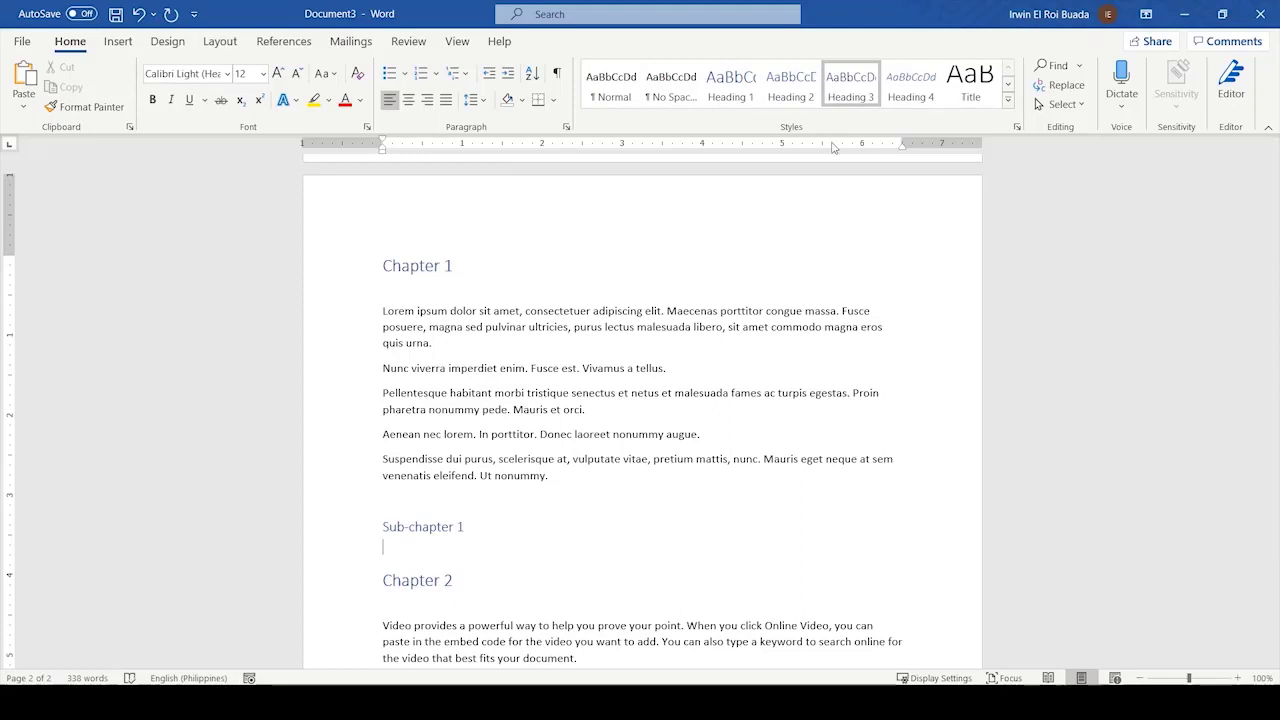
{"action": "type", "text": "Sub-"}
{"action": "key", "text": "BackSpace"}
{"action": "key", "text": "BackSpace"}
{"action": "key", "text": "BackSpace"}
{"action": "key", "text": "BackSpace"}
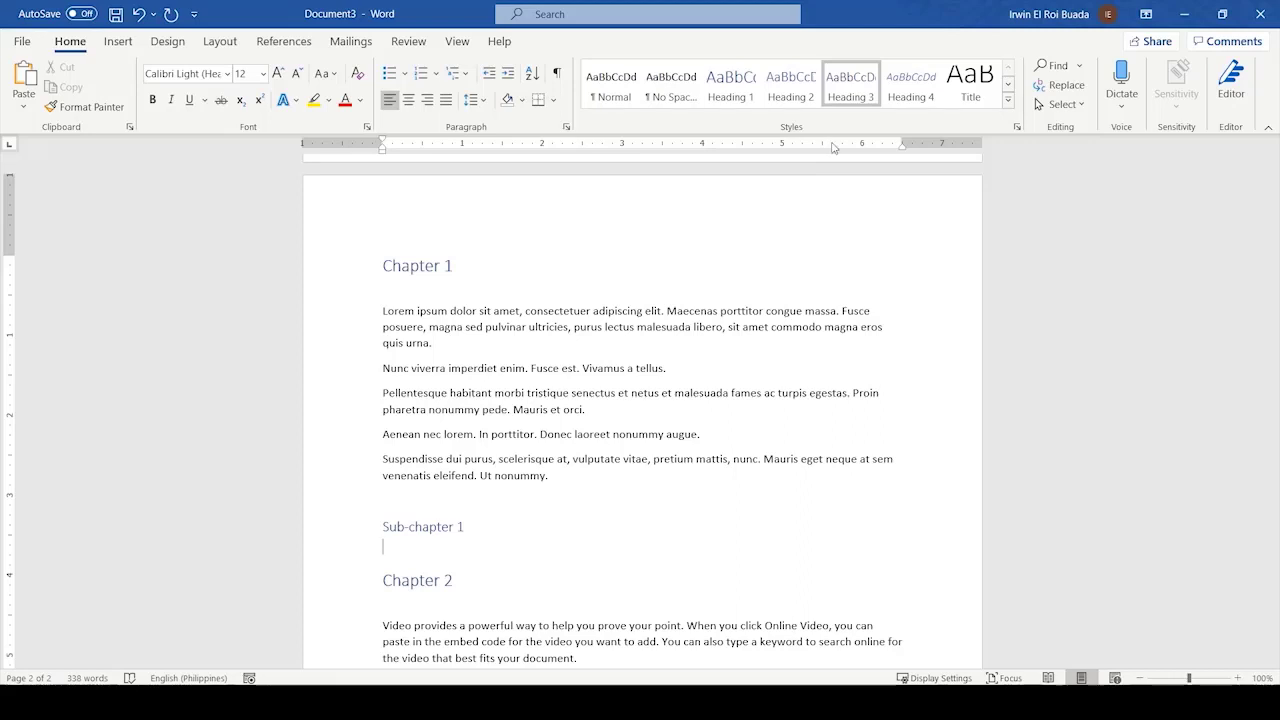
{"action": "type", "text": "Mini-chapter1"}
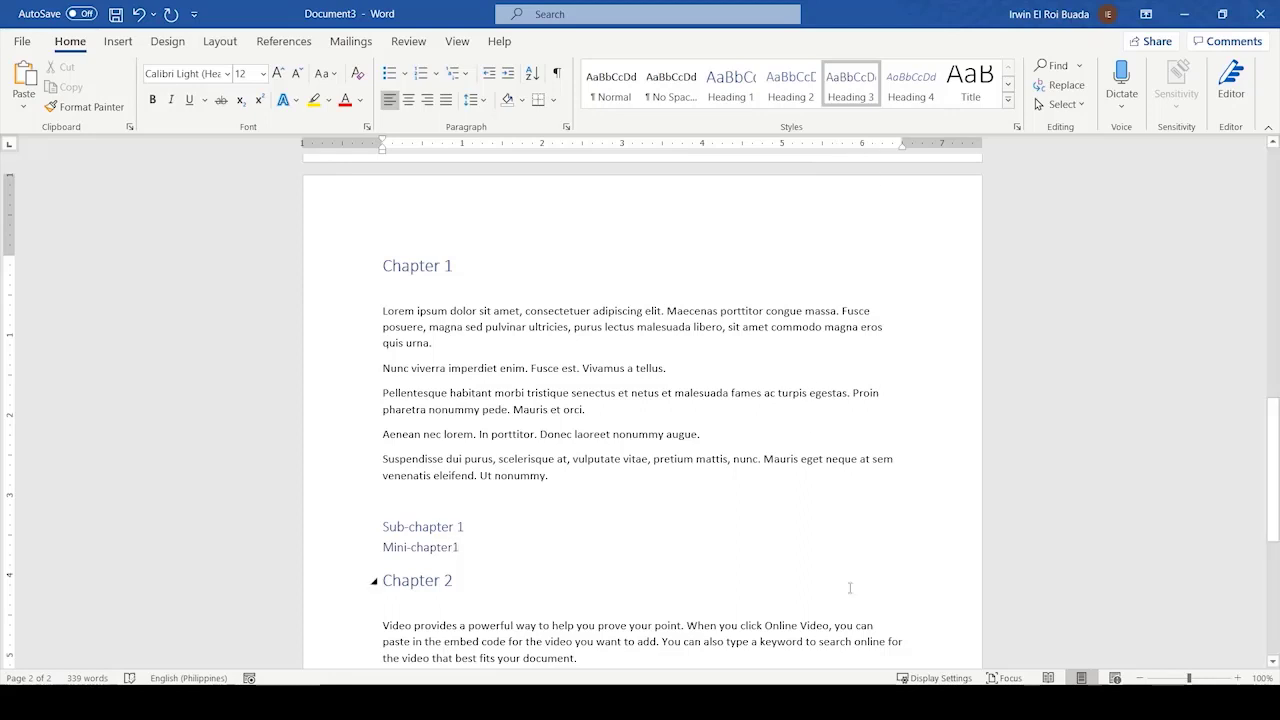
Step: Generate placeholder paragraphs with =lorem() under the Sub-chapter 1 heading, leaving a blank line after the heading
{"action": "left_click", "coordinate": [505, 520]}
{"action": "key", "text": "Return"}
{"action": "key", "text": "Return"}
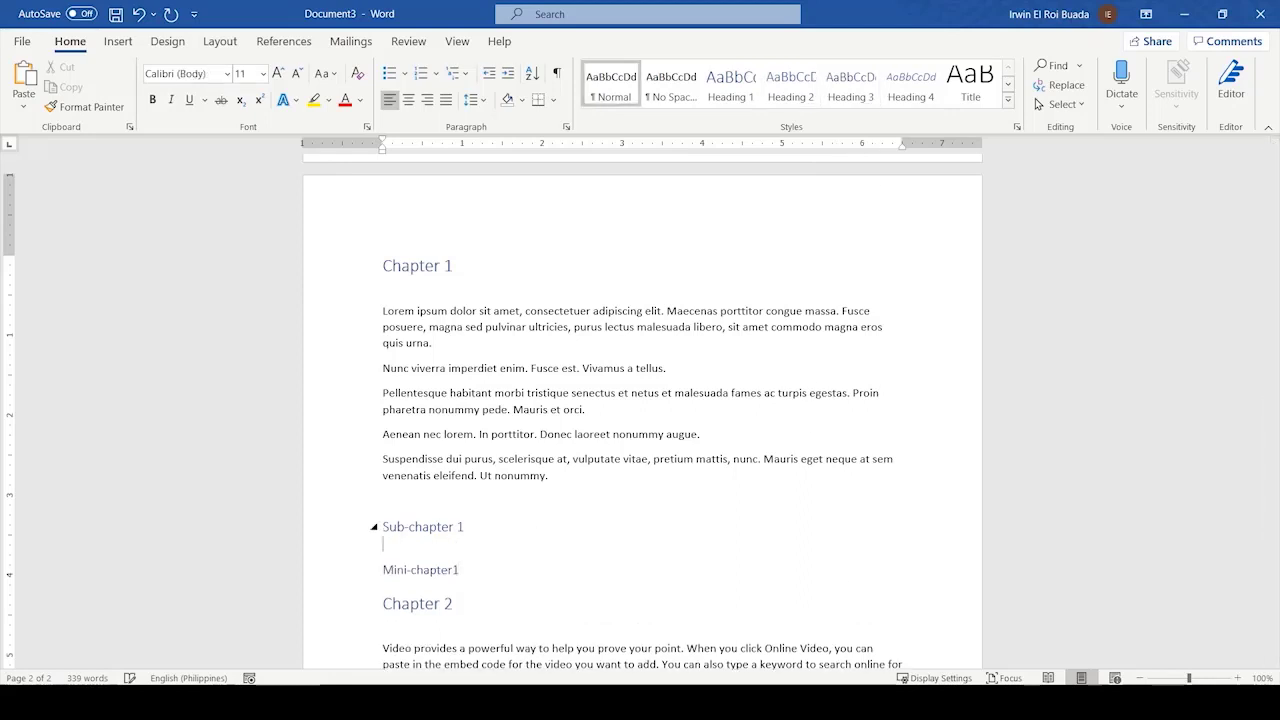
{"action": "type", "text": "-"}
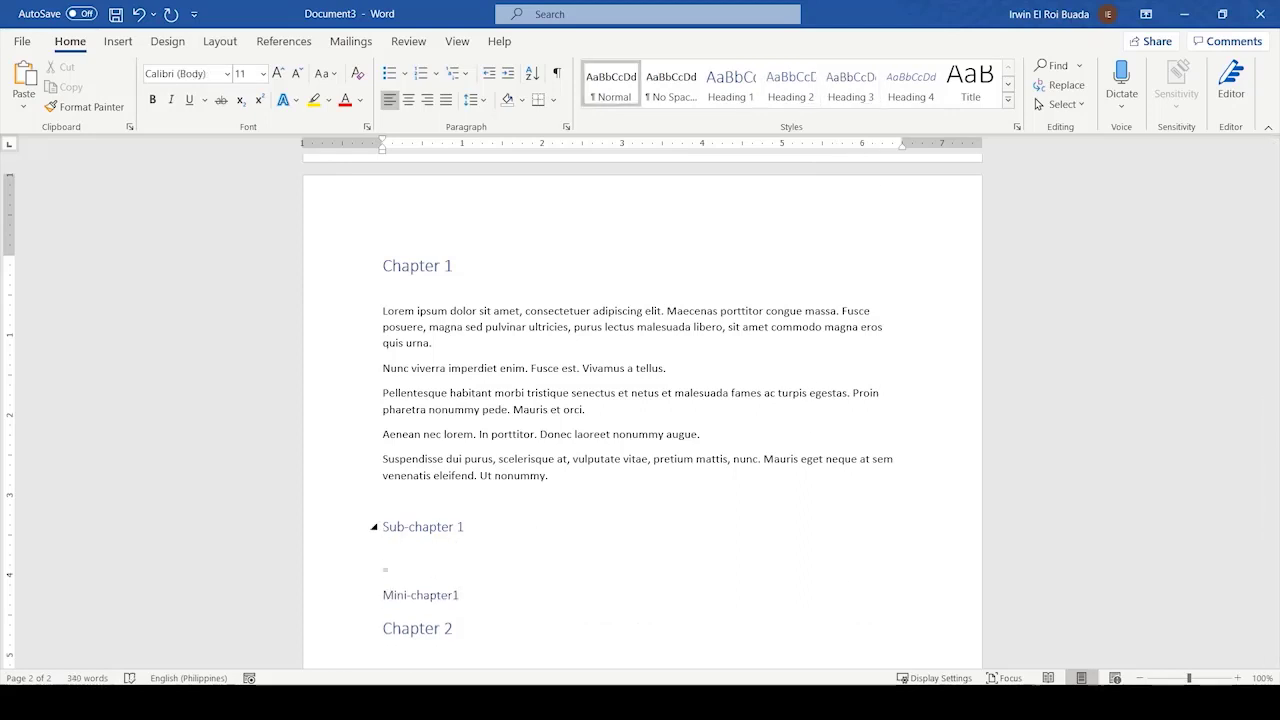
{"action": "type", "text": "lorem()"}
{"action": "key", "text": "Return"}
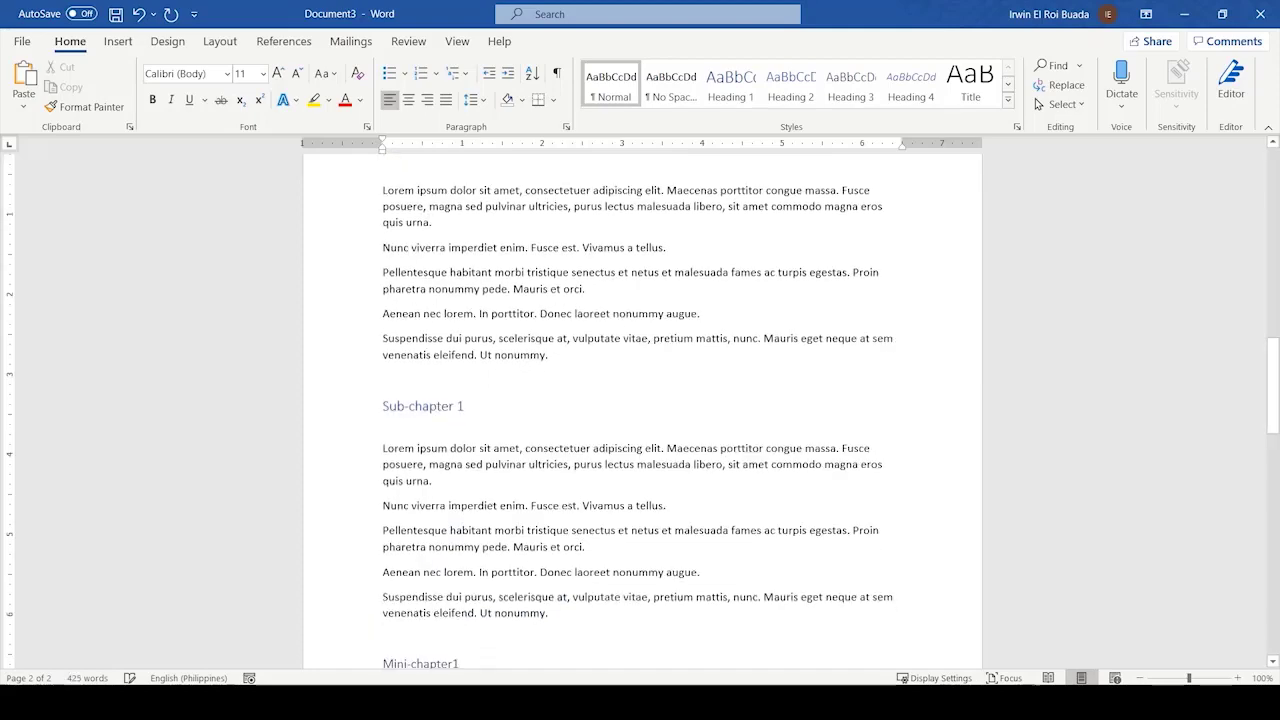
Step: Generate sample paragraphs with =rand() directly under the Mini-chapter1 heading
{"action": "scroll", "coordinate": [912, 540], "scroll_direction": "down", "scroll_amount": 3}
{"action": "left_click", "coordinate": [511, 504]}
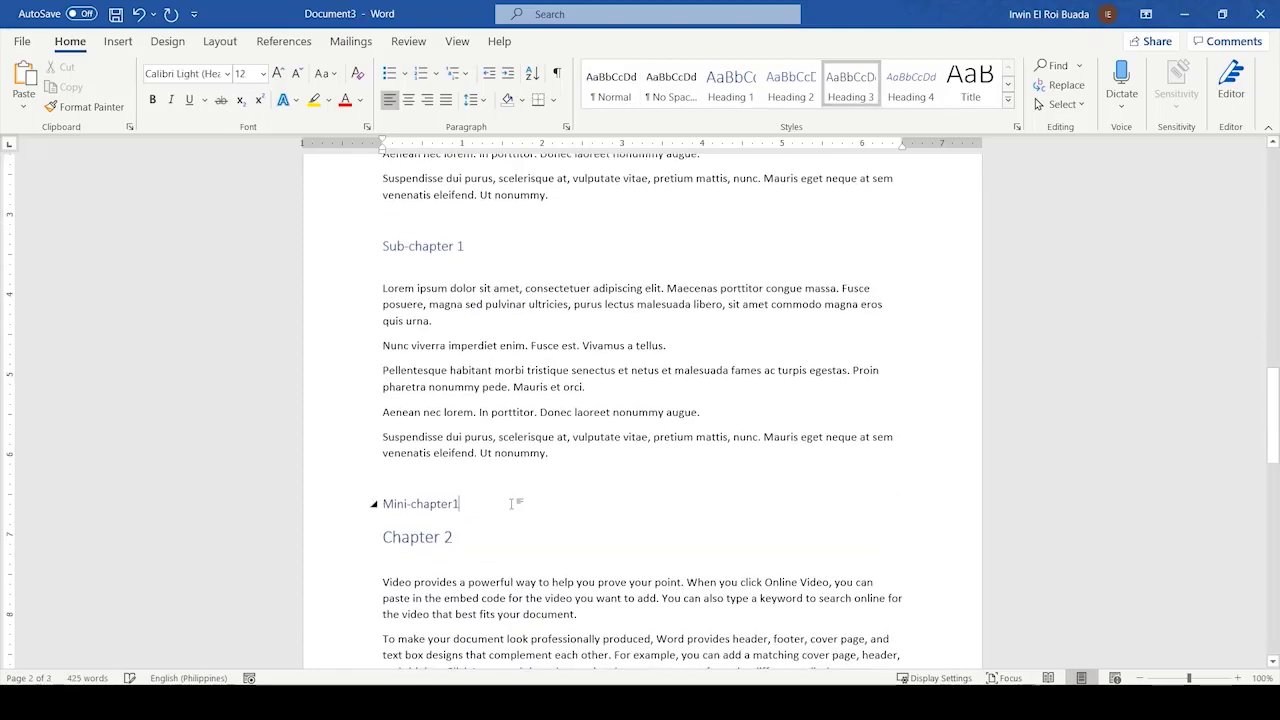
{"action": "key", "text": "Return"}
{"action": "type", "text": "="}
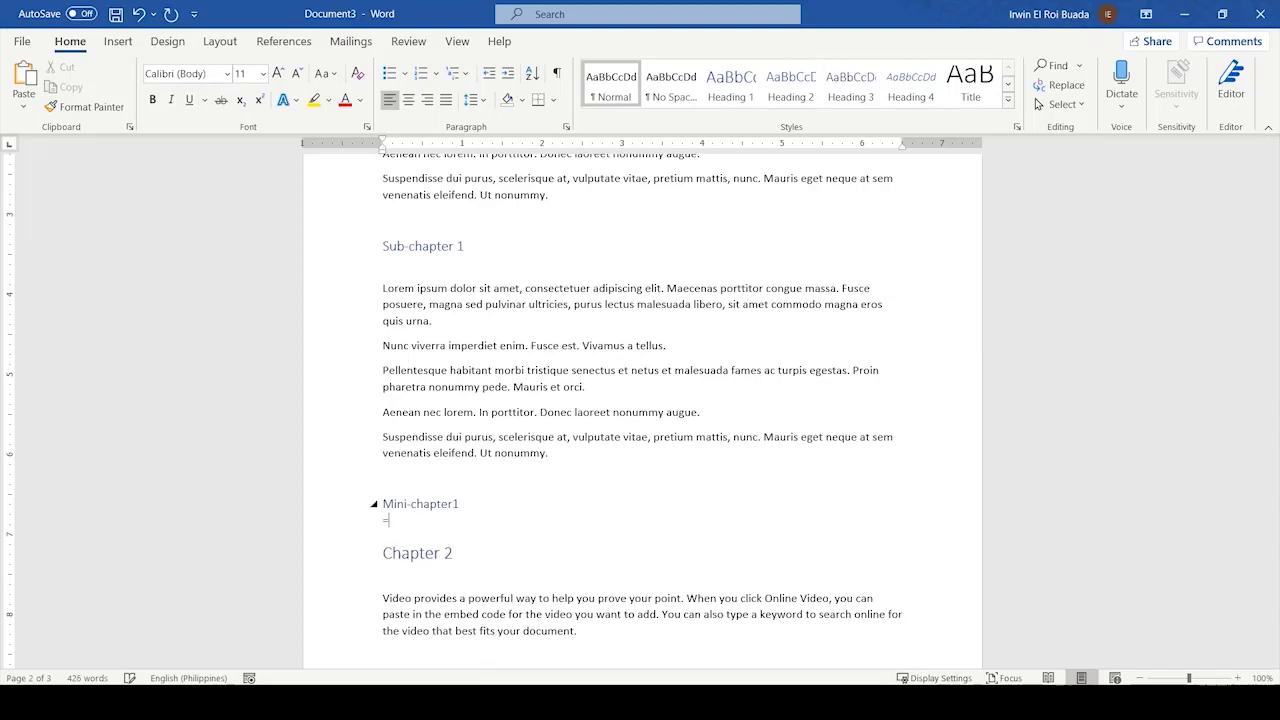
{"action": "type", "text": "rand()"}
{"action": "key", "text": "Return"}
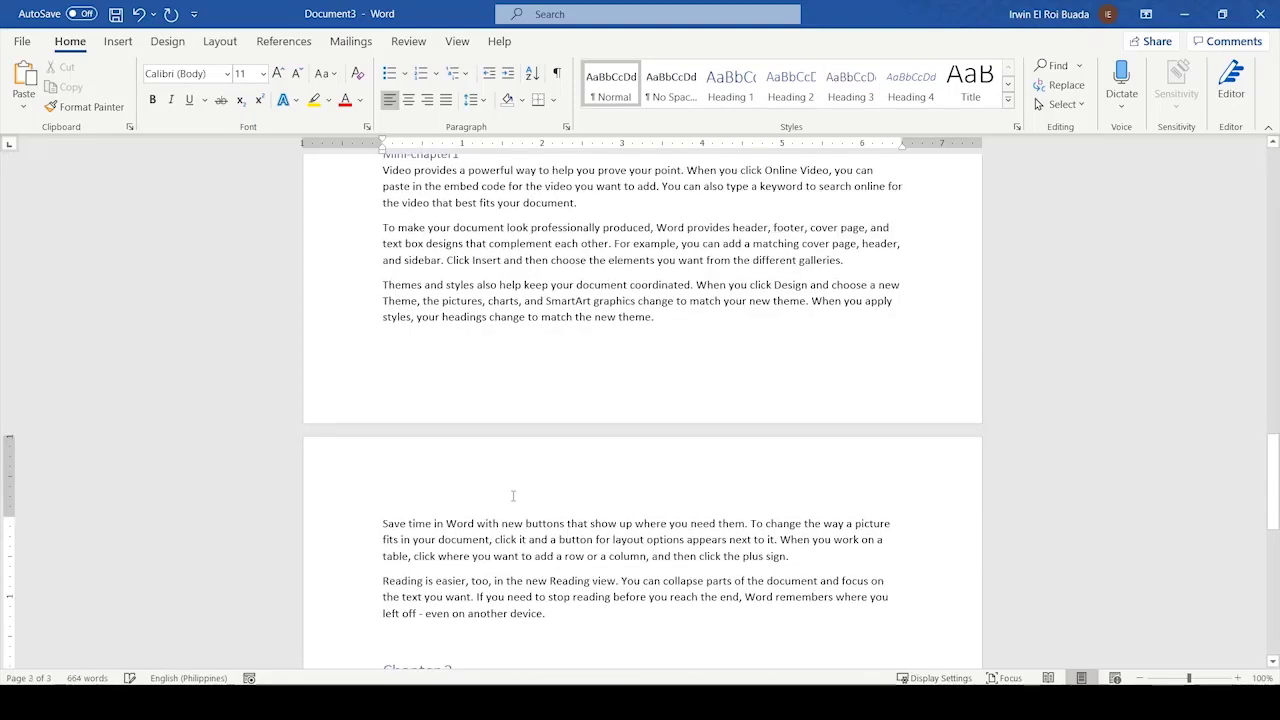
Step: Review the chapter, sub-chapter and mini-chapter headings and the pages they fall on
{"action": "scroll", "coordinate": [513, 496], "scroll_direction": "down", "scroll_amount": 2}
{"action": "scroll", "coordinate": [680, 450], "scroll_direction": "up", "scroll_amount": 5}
{"action": "scroll", "coordinate": [854, 403], "scroll_direction": "down", "scroll_amount": 1}
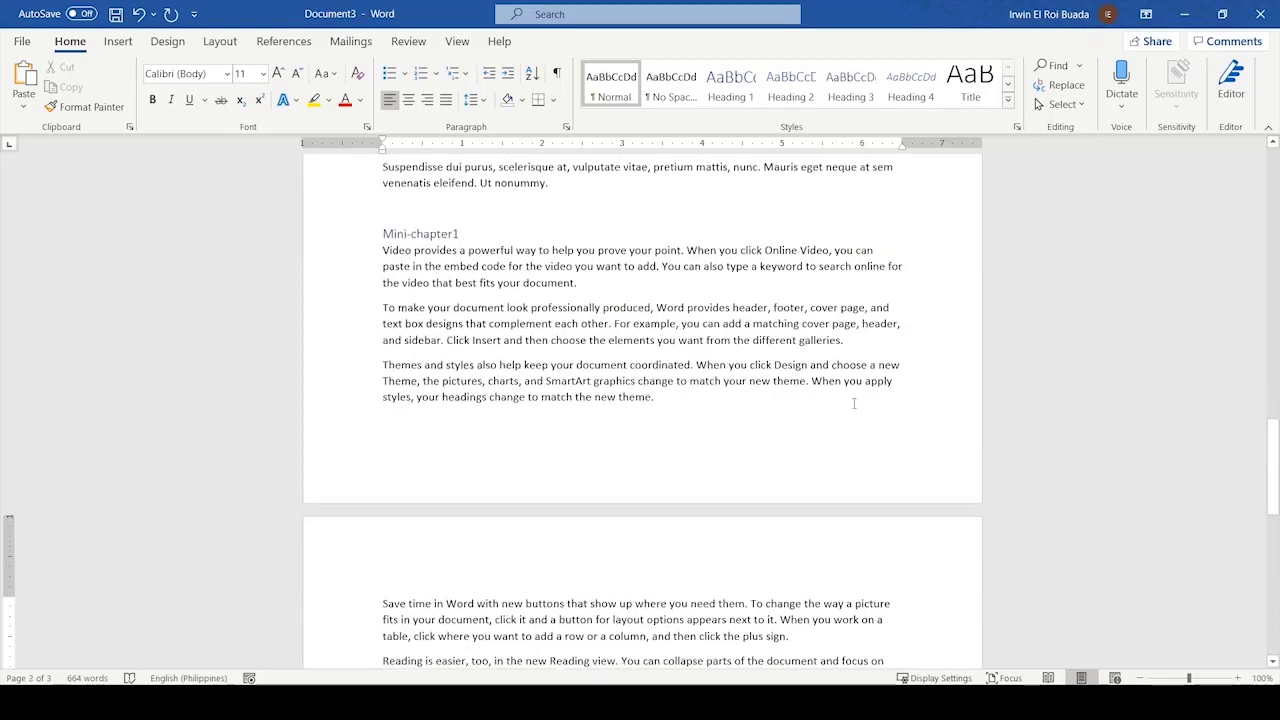
{"action": "scroll", "coordinate": [858, 436], "scroll_direction": "down", "scroll_amount": 10}
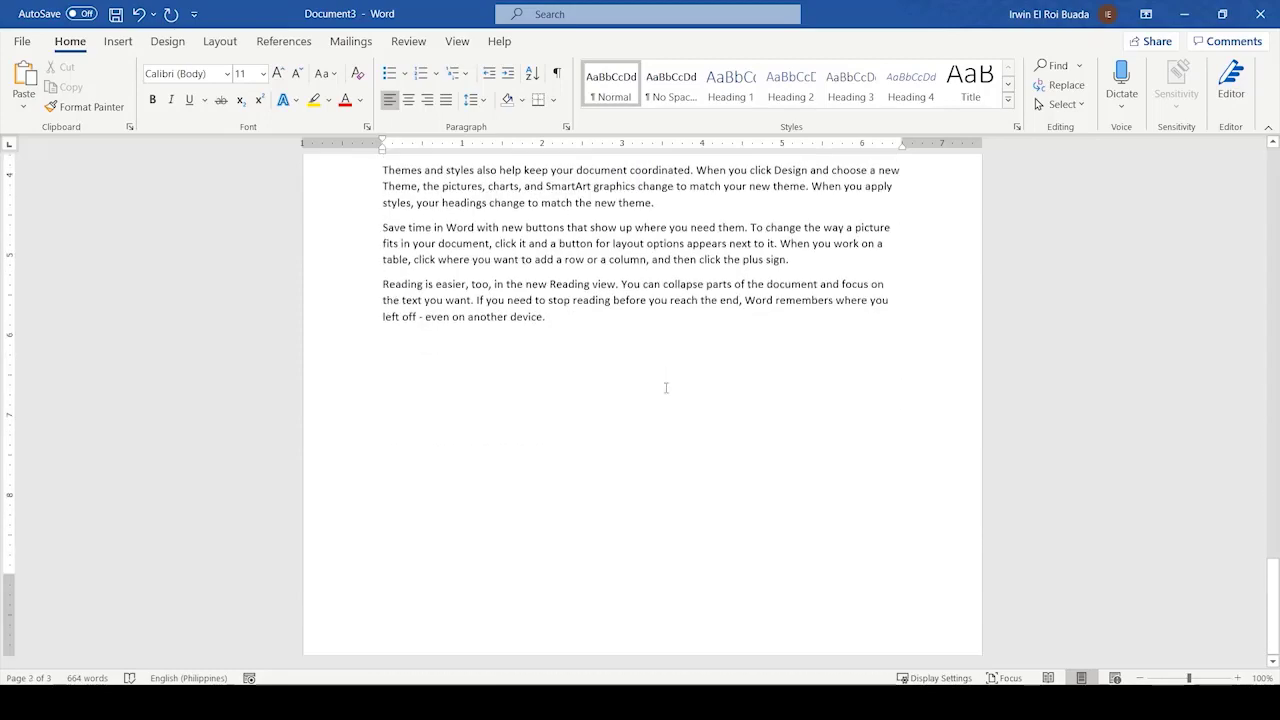
{"action": "scroll", "coordinate": [666, 386], "scroll_direction": "up", "scroll_amount": 4}
{"action": "scroll", "coordinate": [655, 507], "scroll_direction": "up", "scroll_amount": 10}
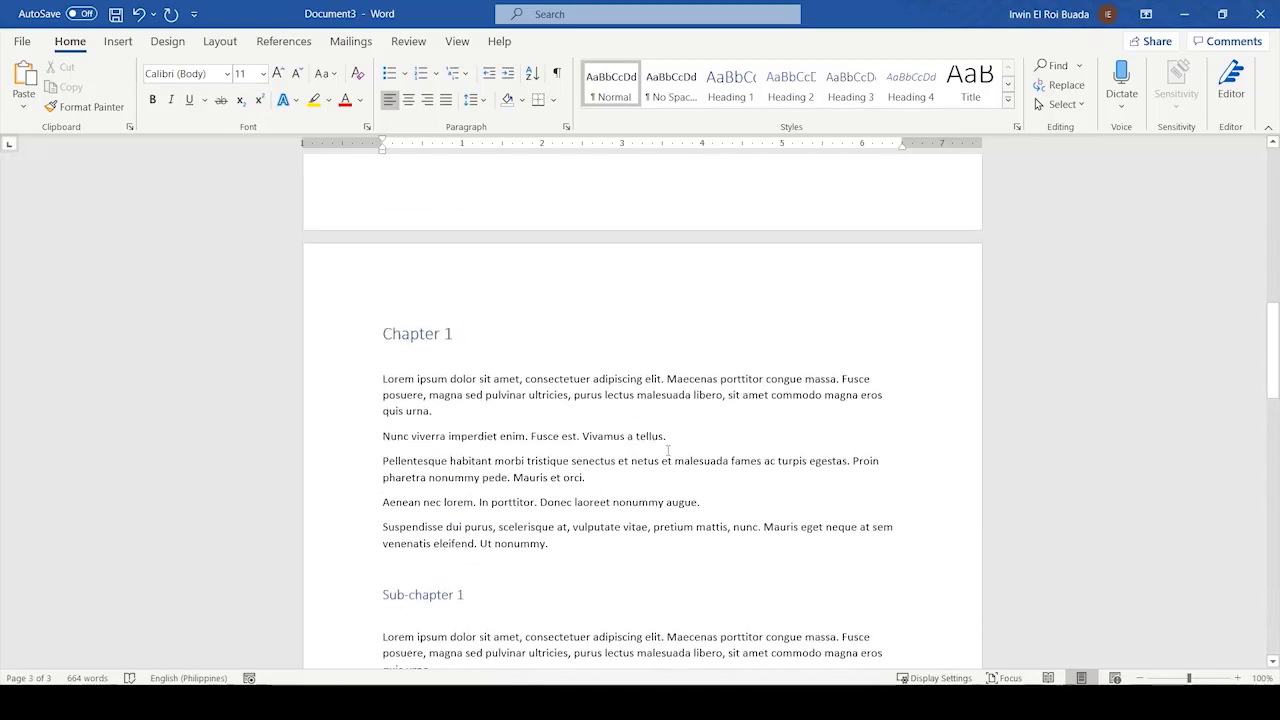
{"action": "scroll", "coordinate": [876, 490], "scroll_direction": "down", "scroll_amount": 4}
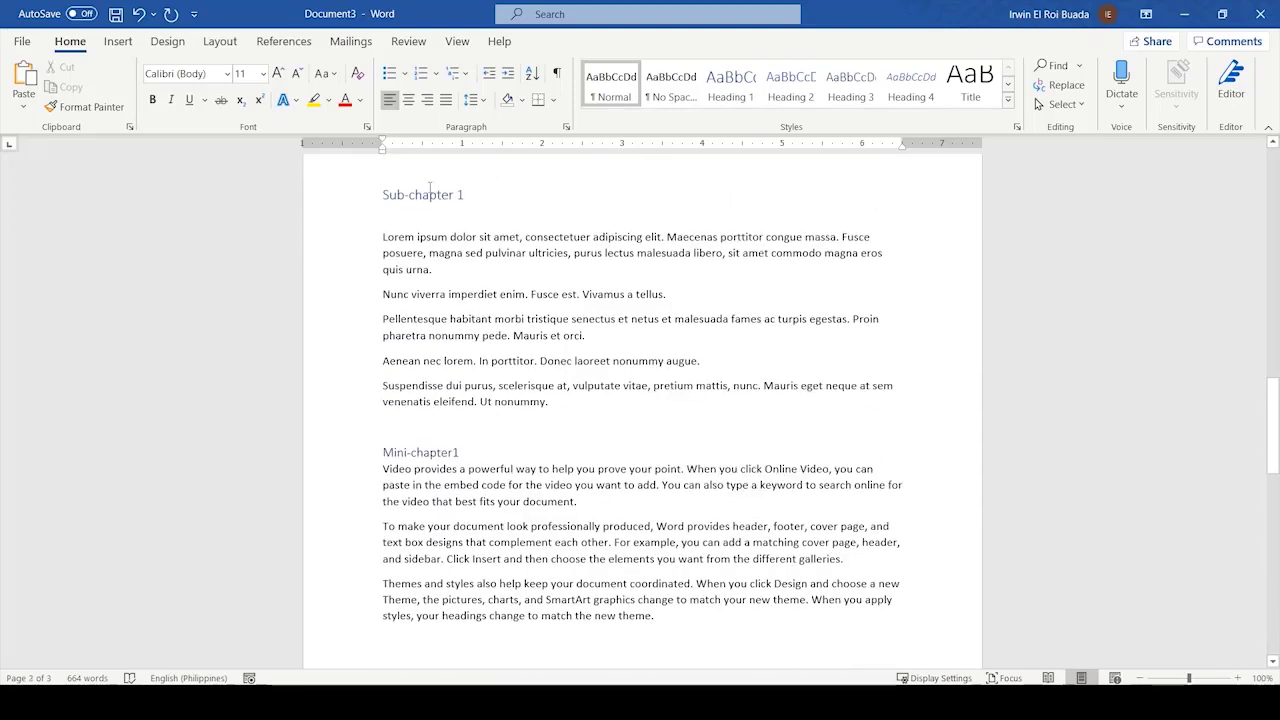
{"action": "scroll", "coordinate": [432, 462], "scroll_direction": "up", "scroll_amount": 7}
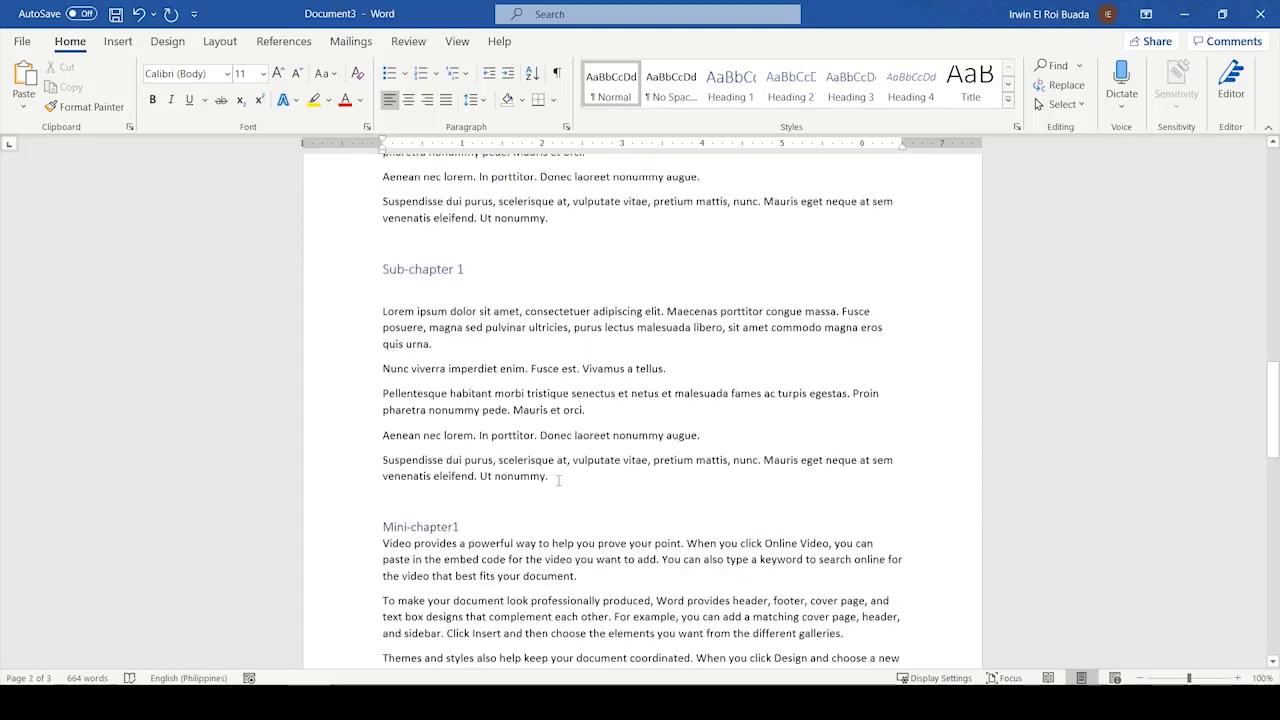
{"action": "scroll", "coordinate": [708, 344], "scroll_direction": "down", "scroll_amount": 4}
{"action": "scroll", "coordinate": [708, 344], "scroll_direction": "down", "scroll_amount": 4}
{"action": "scroll", "coordinate": [694, 300], "scroll_direction": "up", "scroll_amount": 20}
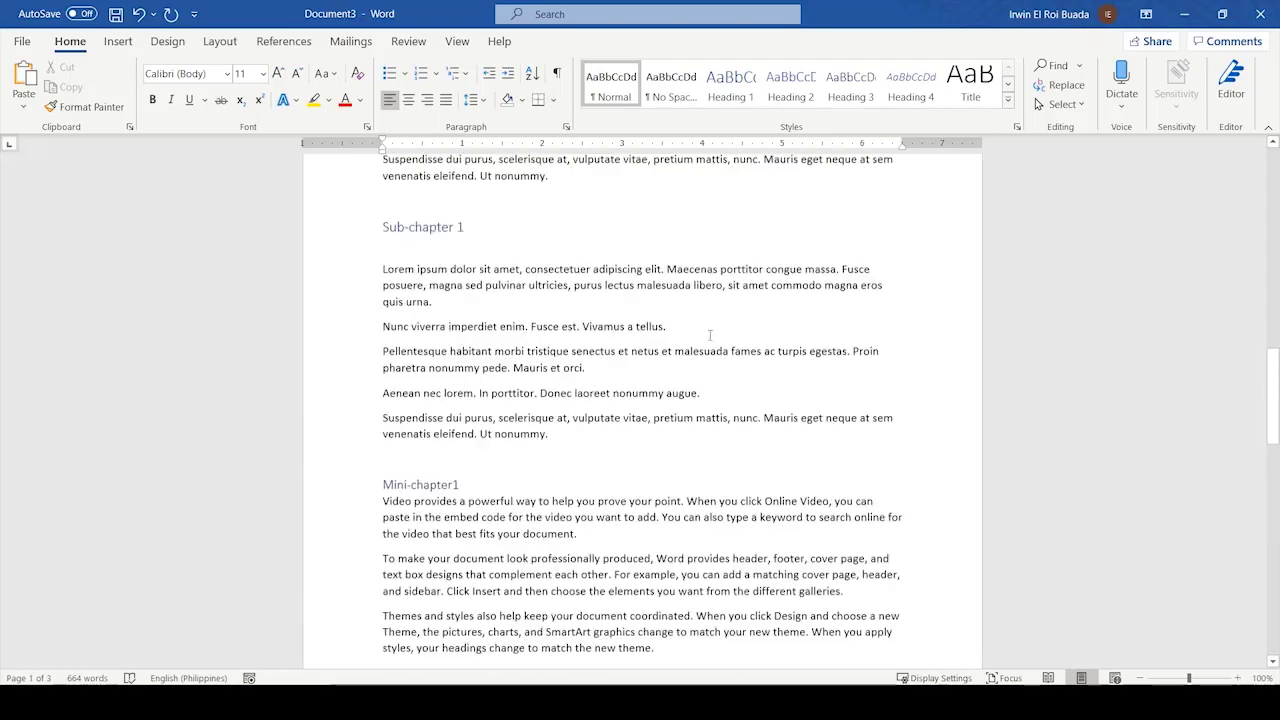
Step: Refresh the table of contents with the option to update page numbers only
{"action": "left_click", "coordinate": [689, 314]}
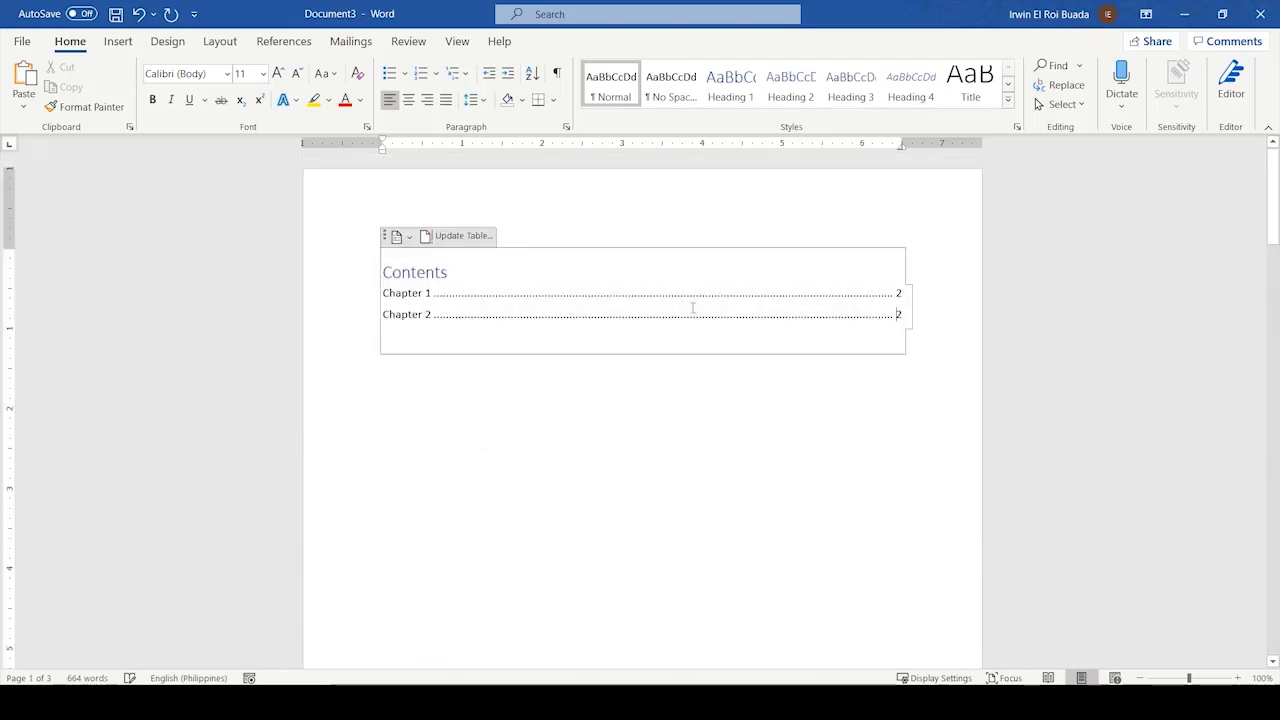
{"action": "left_click", "coordinate": [458, 236]}
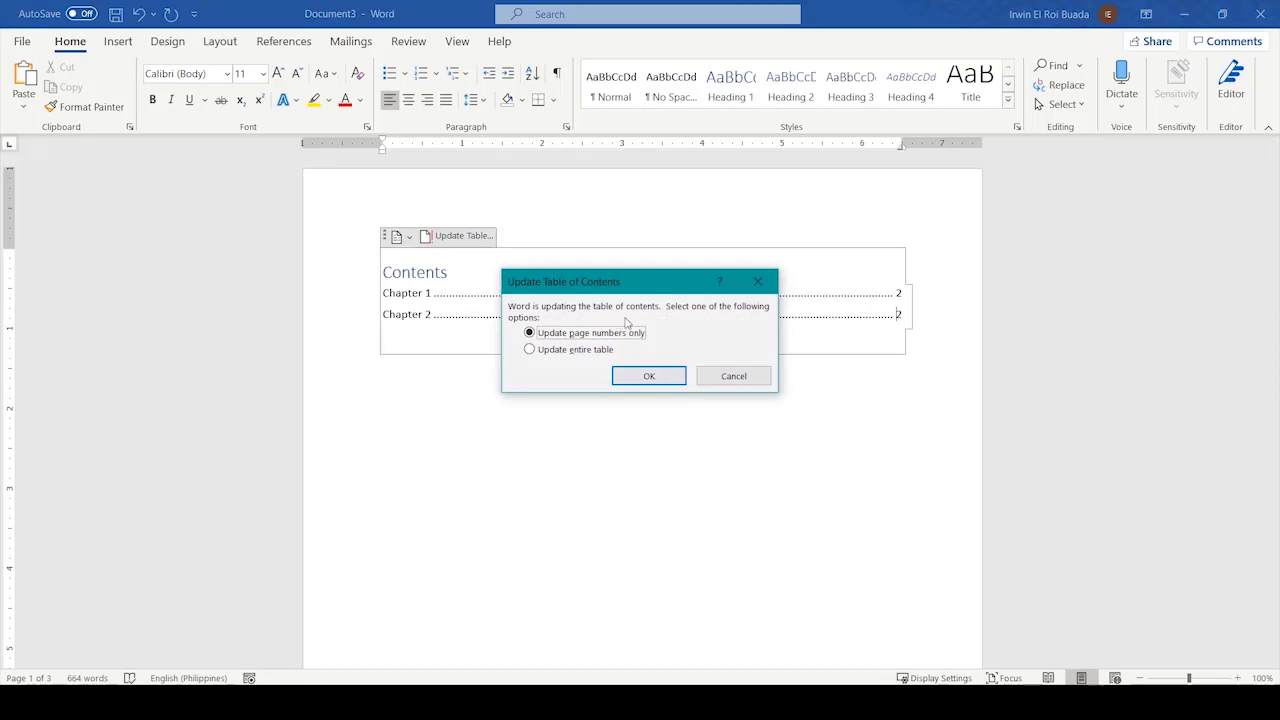
{"action": "left_click", "coordinate": [660, 376]}
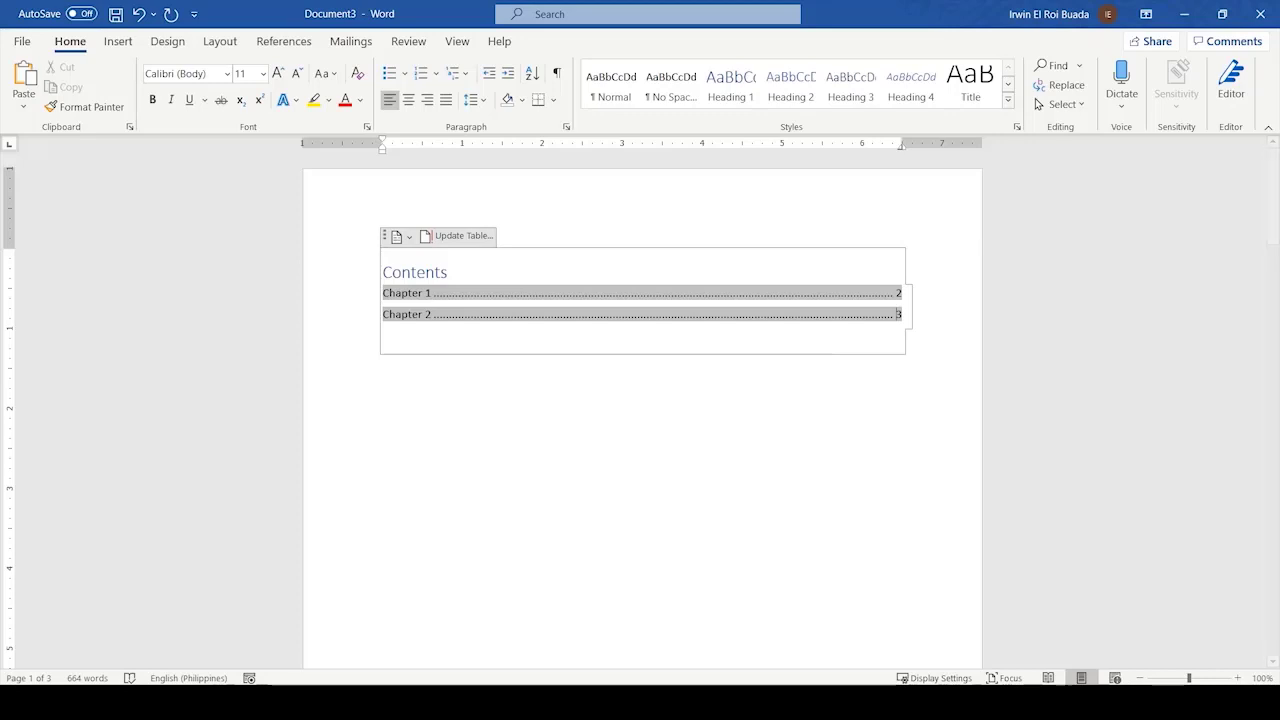
Step: Update the table of contents with the option to update the entire table
{"action": "left_click", "coordinate": [528, 343]}
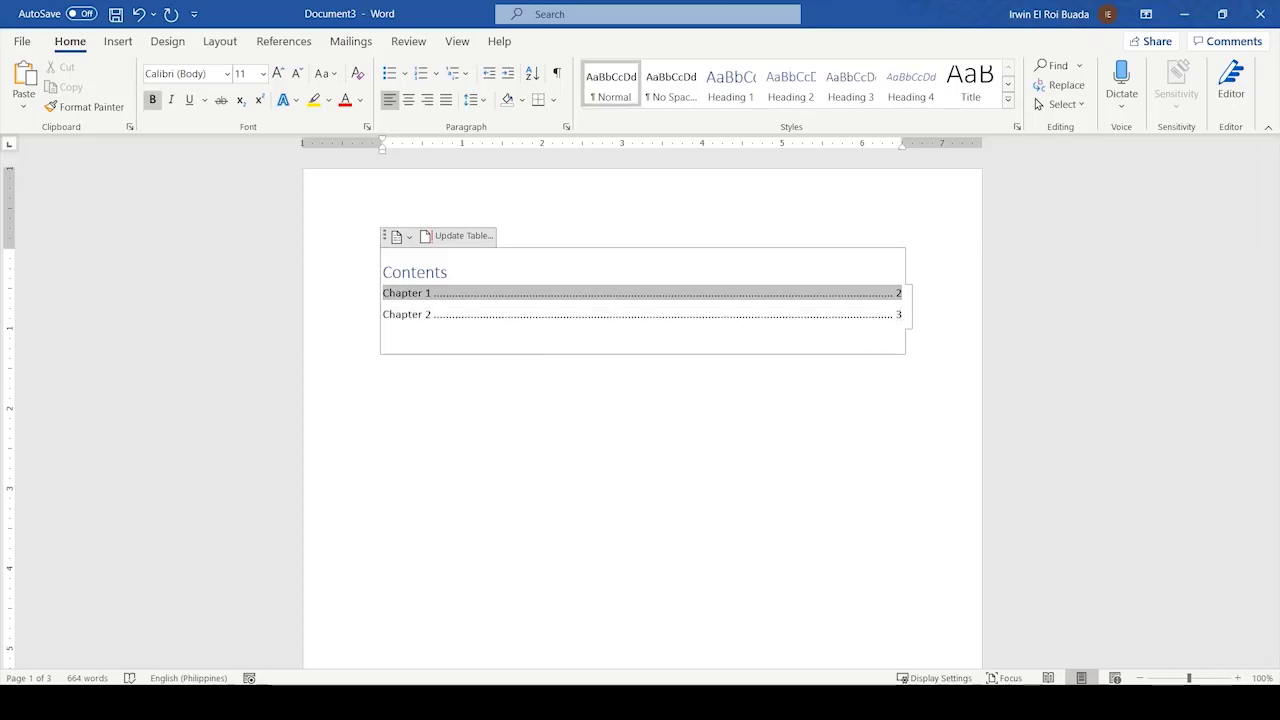
{"action": "left_click", "coordinate": [473, 238]}
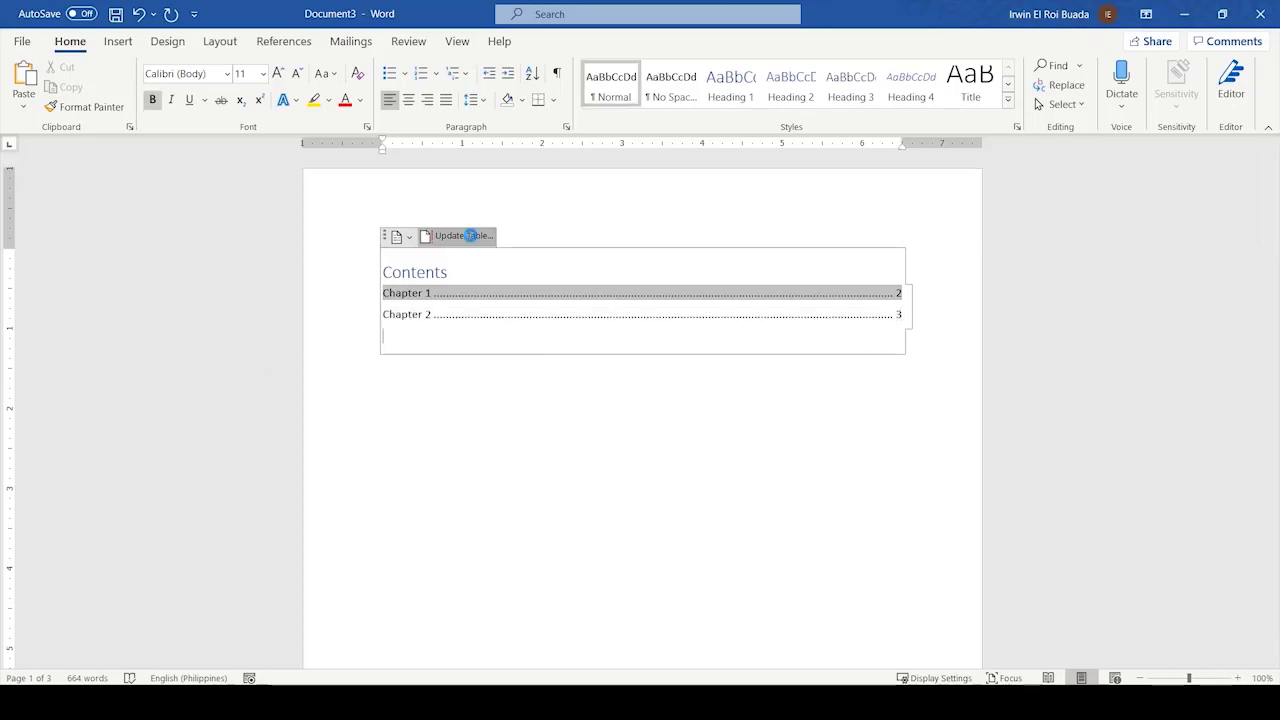
{"action": "left_click", "coordinate": [549, 350]}
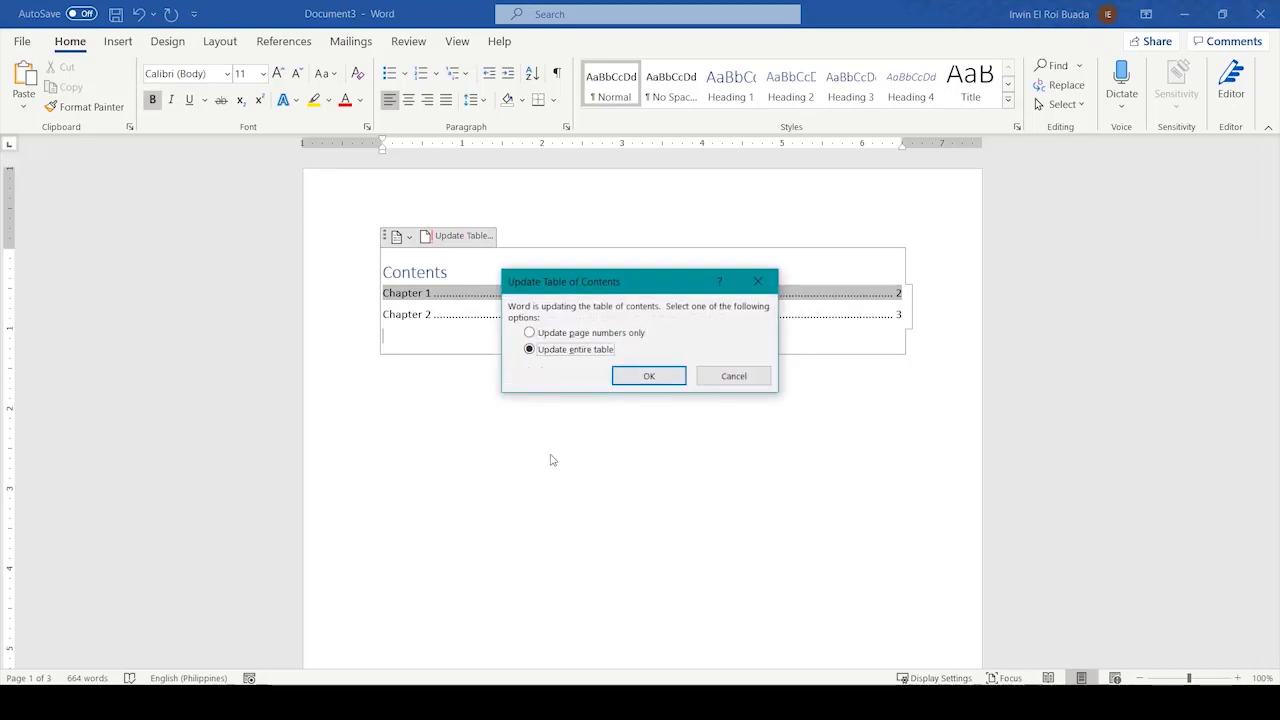
{"action": "left_click", "coordinate": [660, 377]}
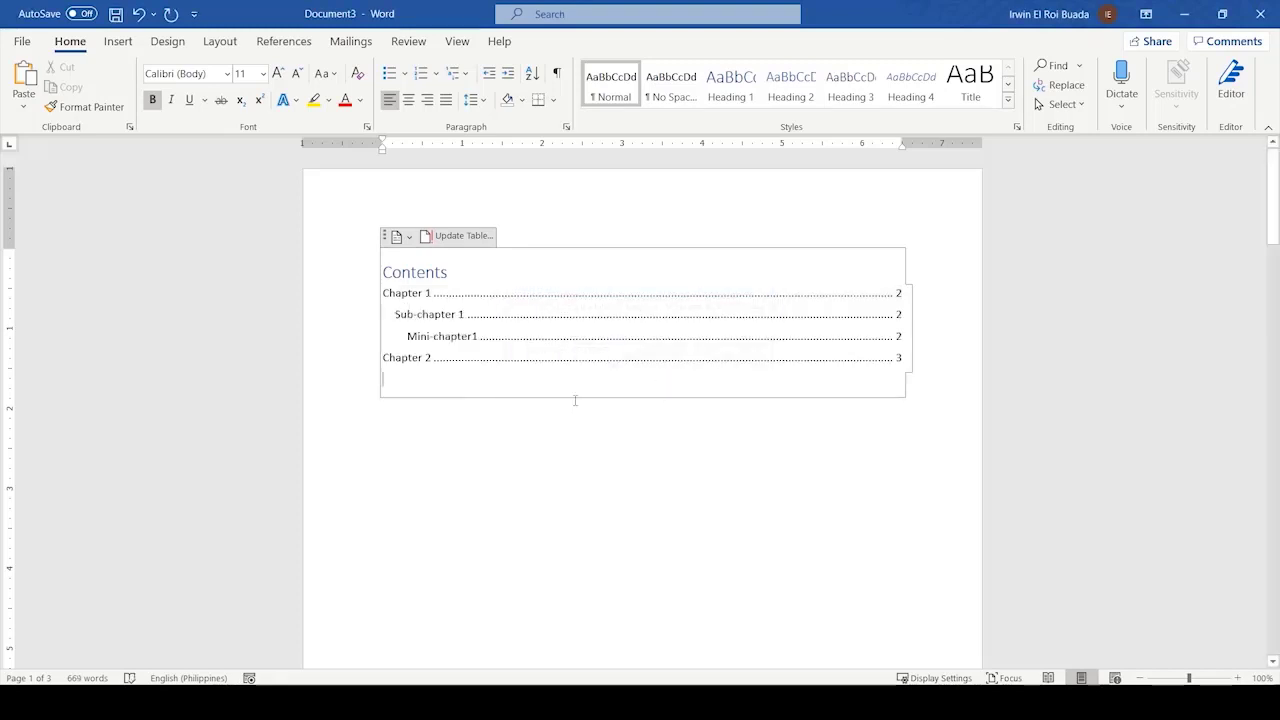
Step: Check the updated contents entries against the headings and their pages throughout the document
{"action": "scroll", "coordinate": [820, 506], "scroll_direction": "down", "scroll_amount": 3}
{"action": "scroll", "coordinate": [870, 486], "scroll_direction": "up", "scroll_amount": 3}
{"action": "scroll", "coordinate": [820, 350], "scroll_direction": "down", "scroll_amount": 20}
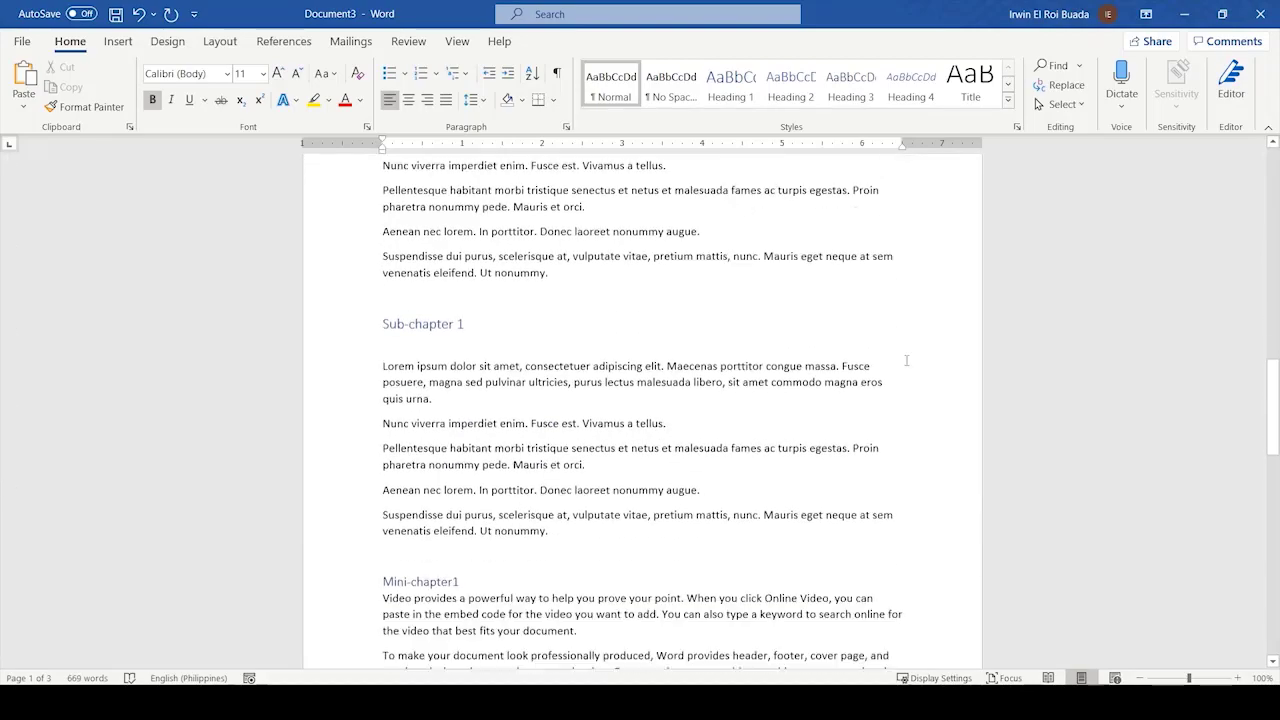
{"action": "scroll", "coordinate": [907, 360], "scroll_direction": "down", "scroll_amount": 10}
{"action": "scroll", "coordinate": [903, 414], "scroll_direction": "up", "scroll_amount": 4}
{"action": "scroll", "coordinate": [877, 430], "scroll_direction": "down", "scroll_amount": 4}
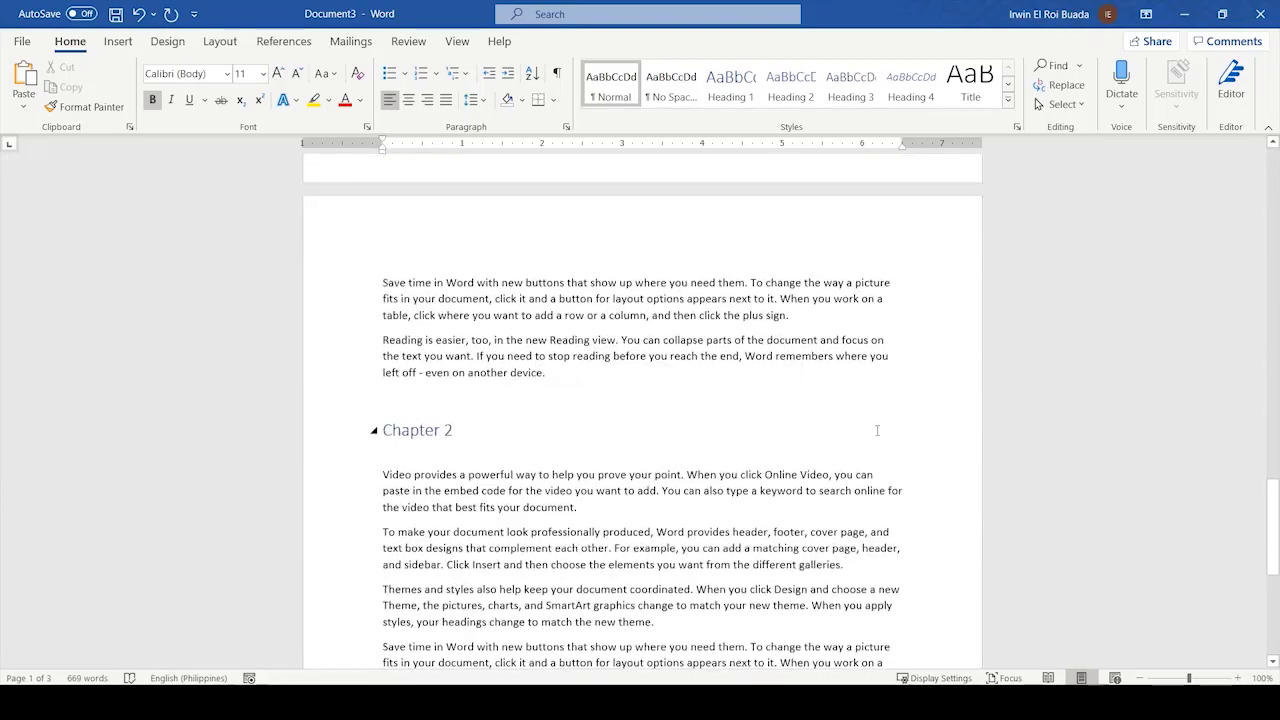
{"action": "scroll", "coordinate": [877, 430], "scroll_direction": "up", "scroll_amount": 2}
{"action": "scroll", "coordinate": [800, 410], "scroll_direction": "down", "scroll_amount": 15}
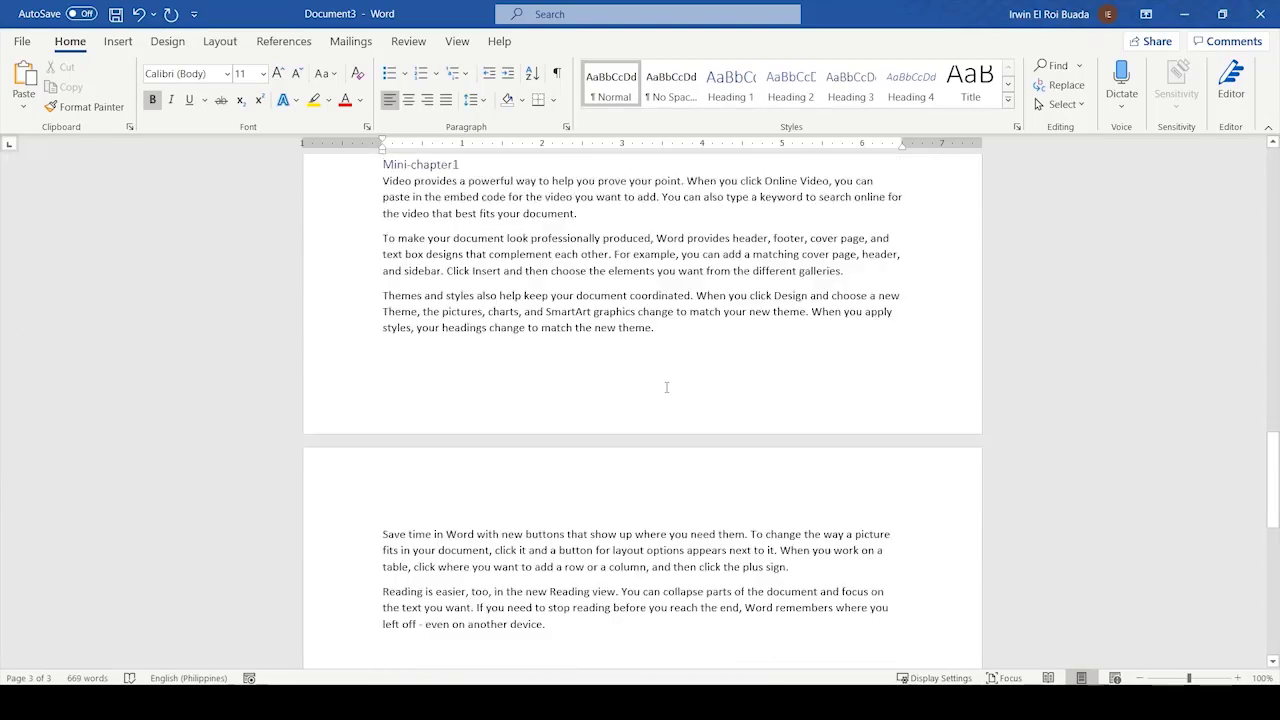
{"action": "scroll", "coordinate": [666, 387], "scroll_direction": "up", "scroll_amount": 15}
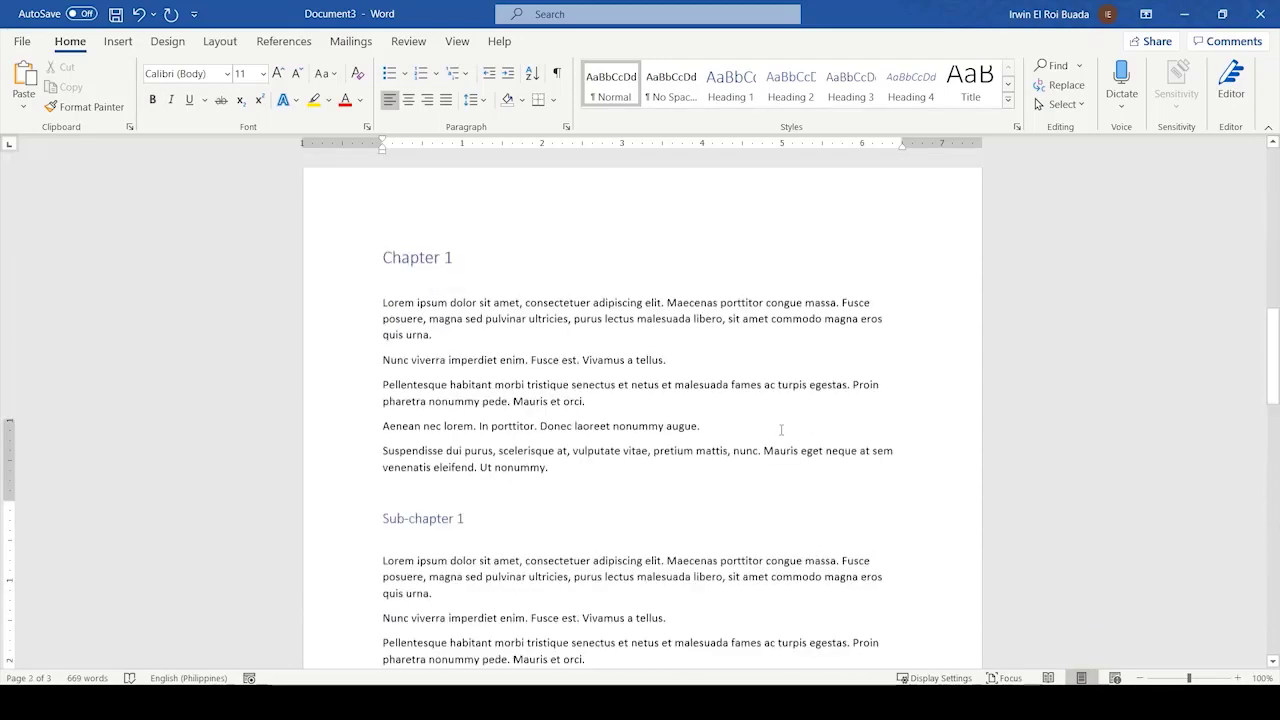
Step: Examine how the indentation levels of the contents entries correspond to the Heading 1, 2 and 3 styles
{"action": "scroll", "coordinate": [790, 440], "scroll_direction": "up", "scroll_amount": 15}
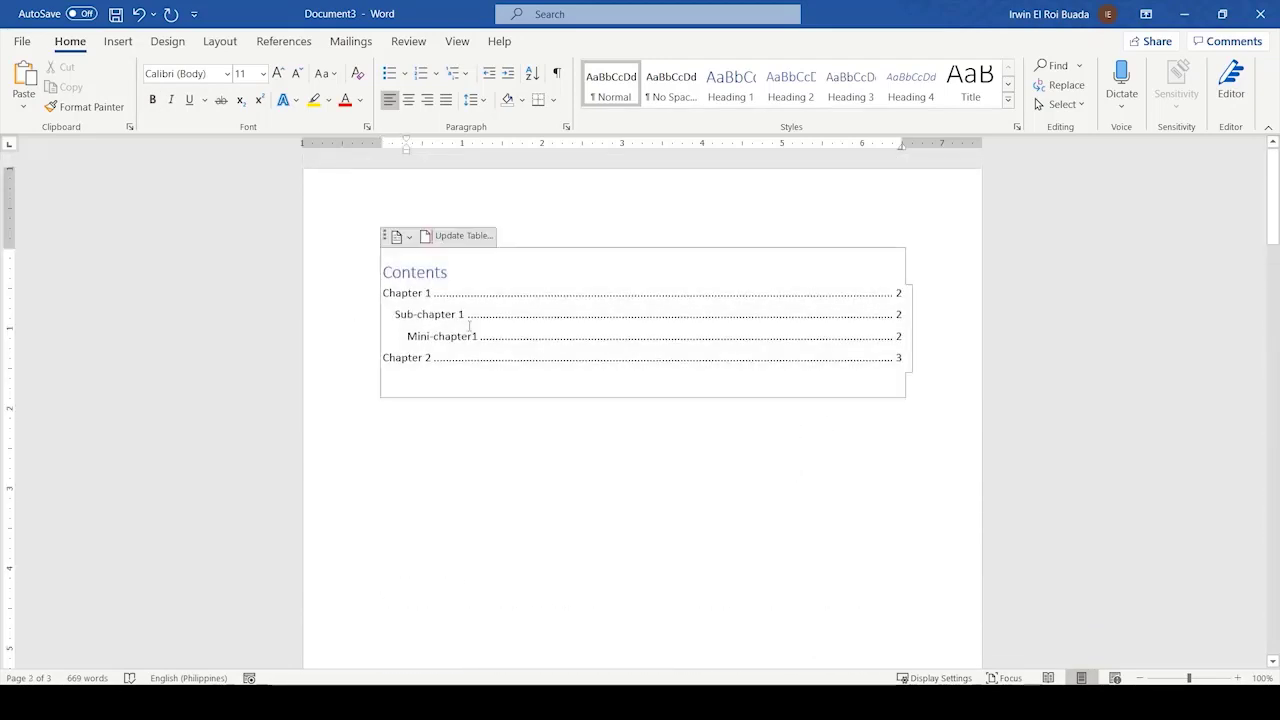
{"action": "left_click", "coordinate": [457, 336]}
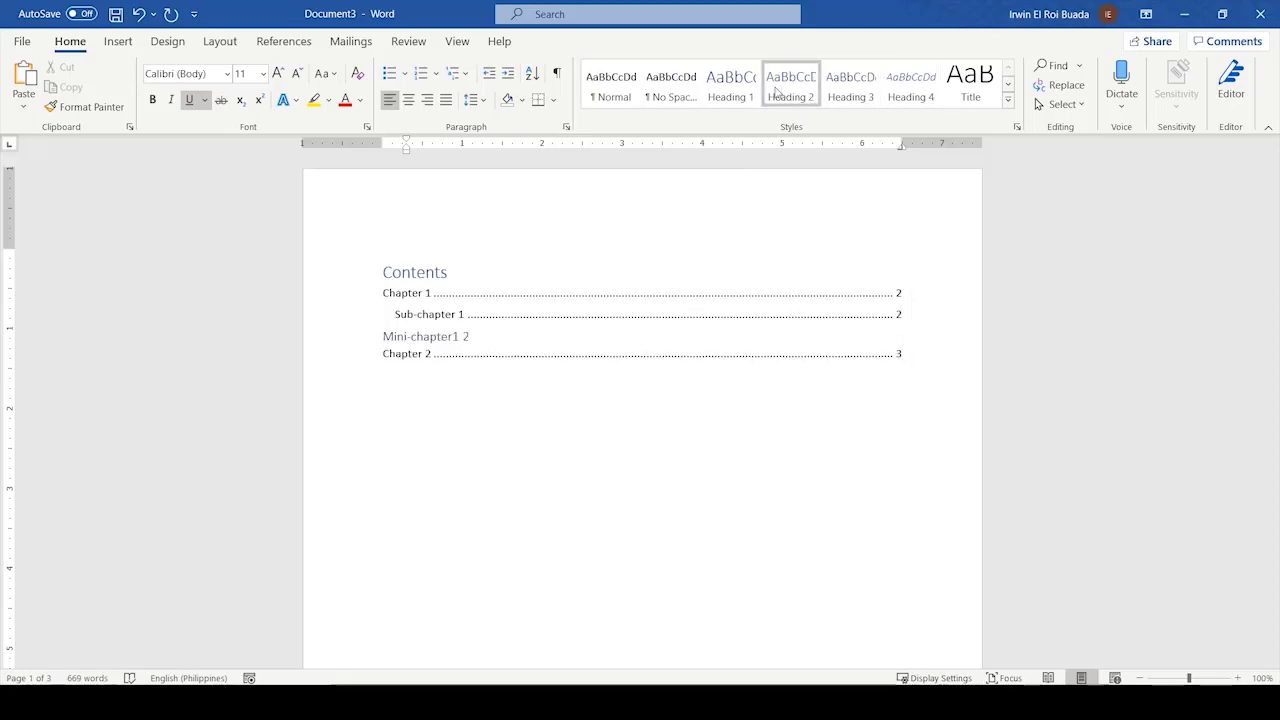
{"action": "left_click", "coordinate": [679, 569]}
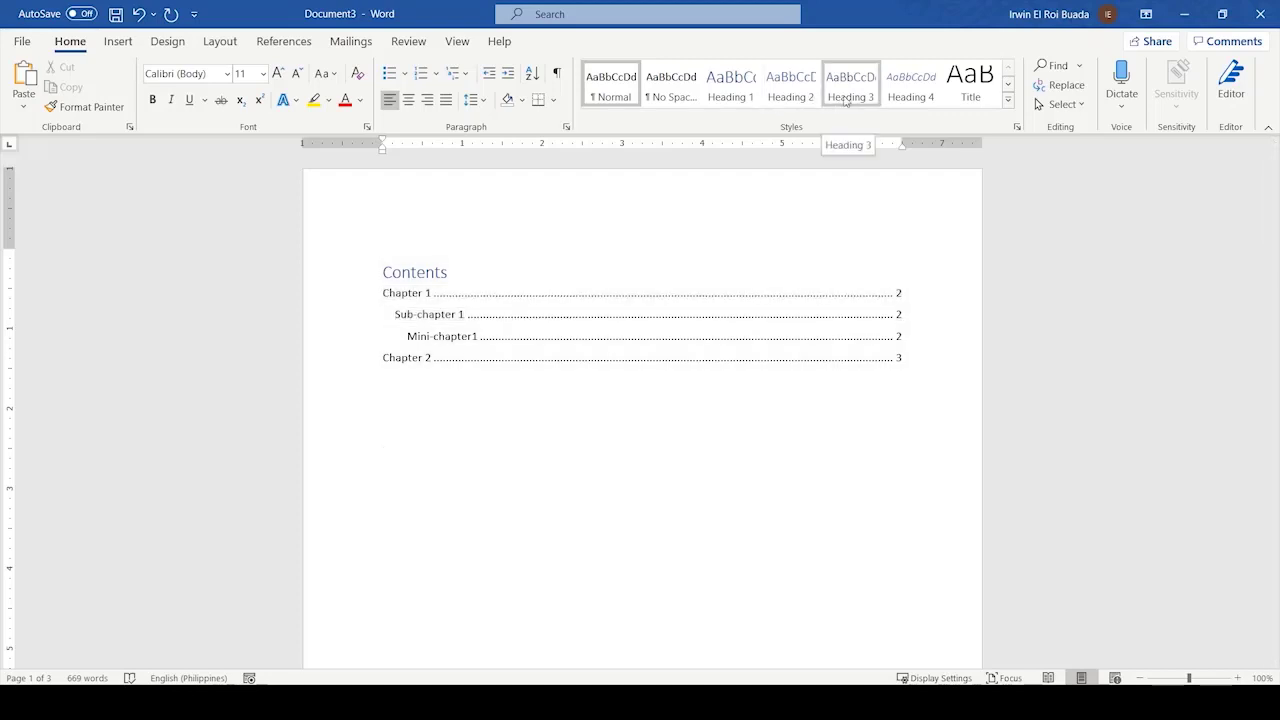
{"action": "scroll", "coordinate": [745, 600], "scroll_direction": "down", "scroll_amount": 2}
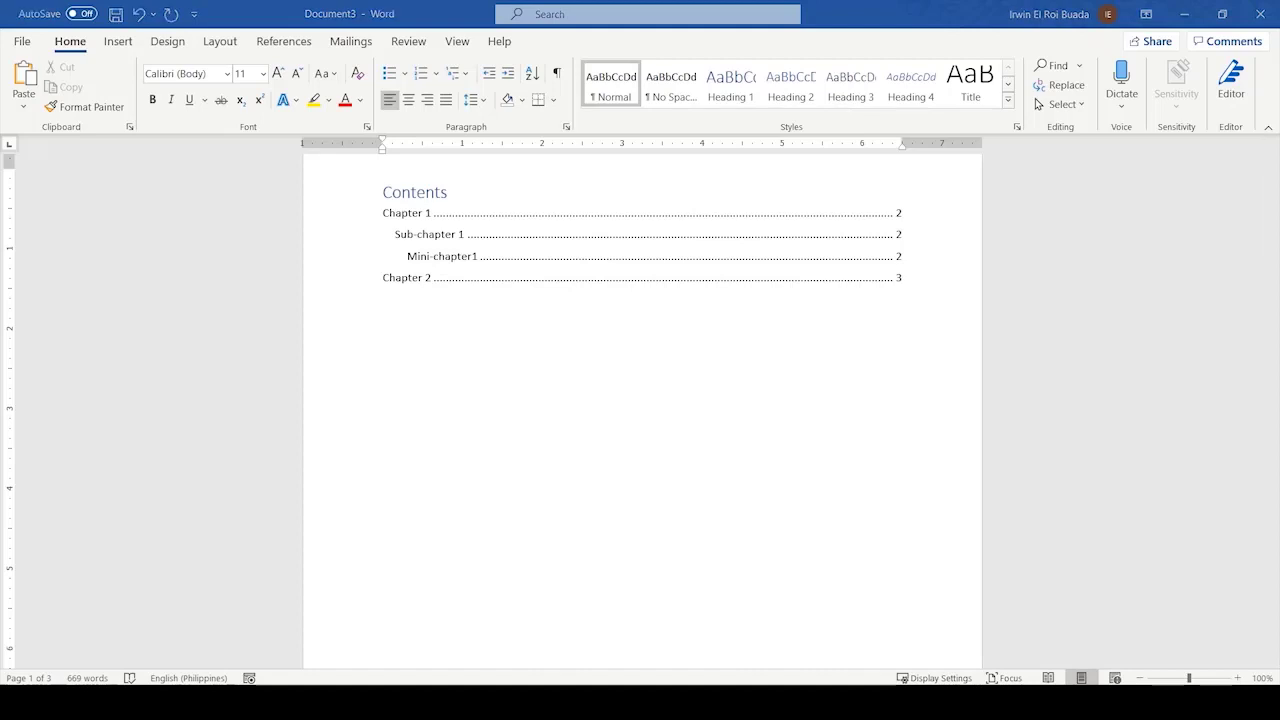
{"action": "scroll", "coordinate": [666, 449], "scroll_direction": "up", "scroll_amount": 2}
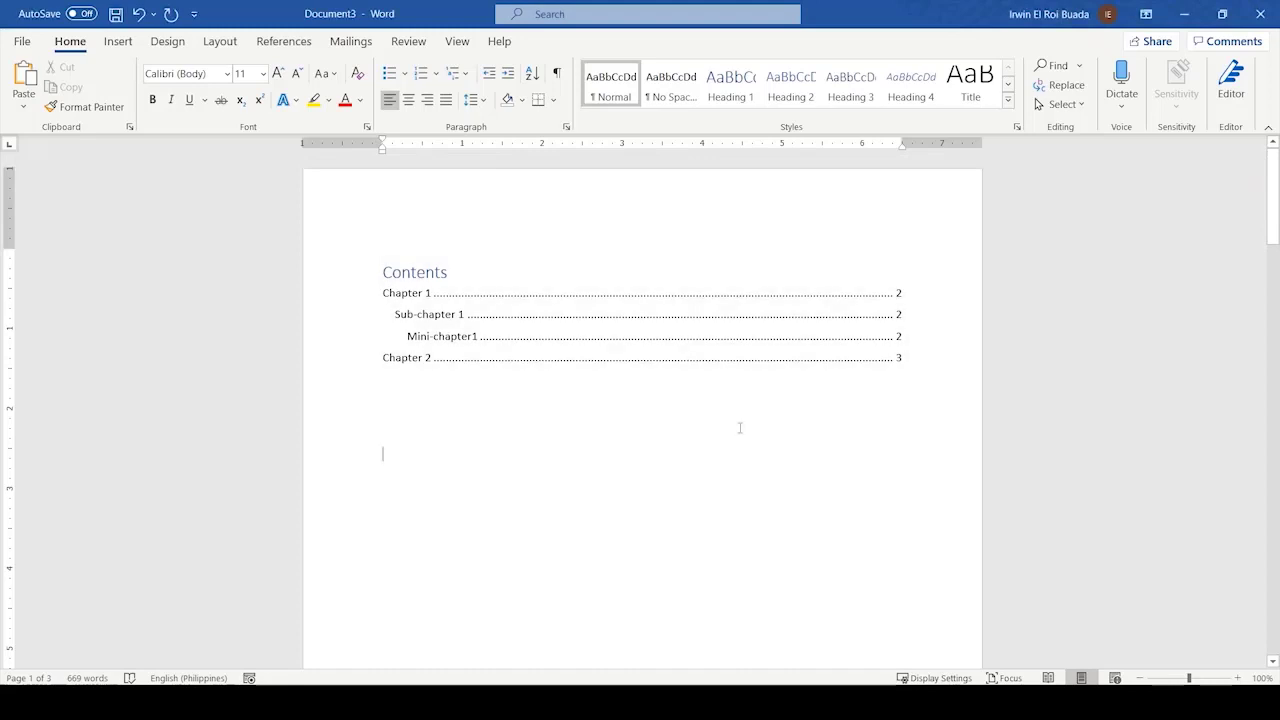
{"action": "scroll", "coordinate": [506, 463], "scroll_direction": "down", "scroll_amount": 5}
{"action": "scroll", "coordinate": [710, 458], "scroll_direction": "up", "scroll_amount": 5}
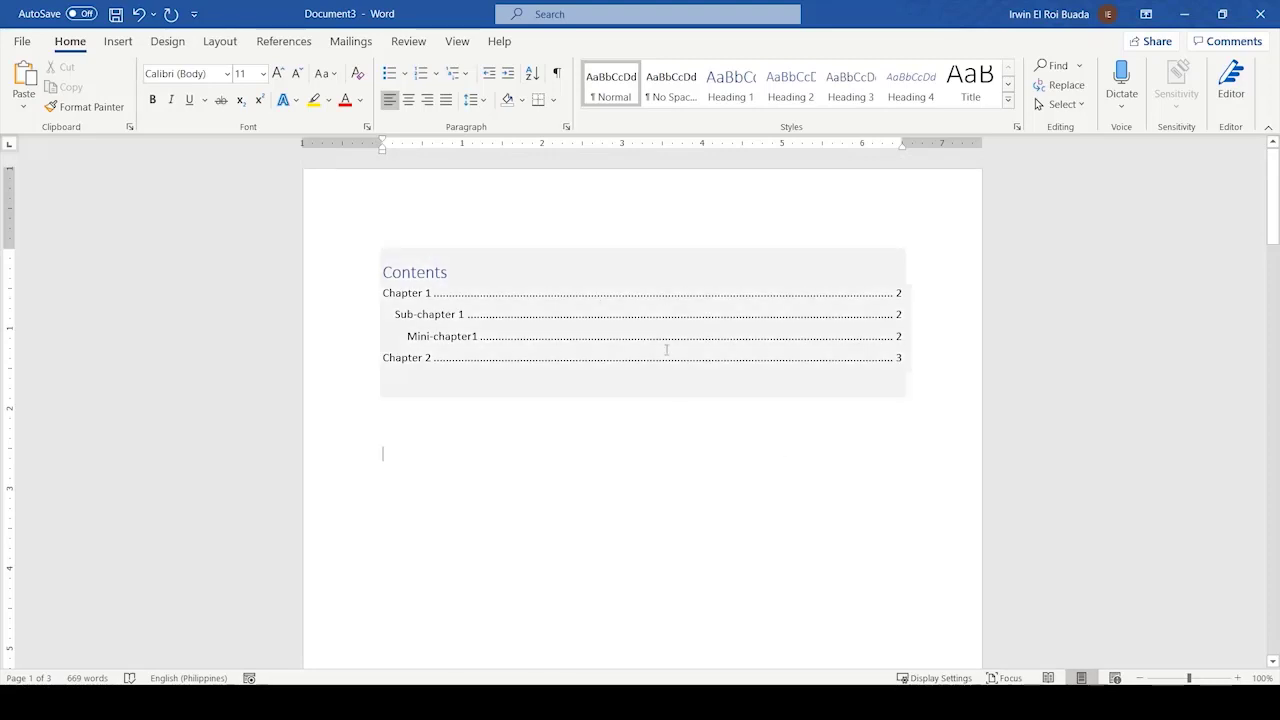
{"action": "scroll", "coordinate": [697, 263], "scroll_direction": "down", "scroll_amount": 10}
{"action": "scroll", "coordinate": [797, 517], "scroll_direction": "up", "scroll_amount": 10}
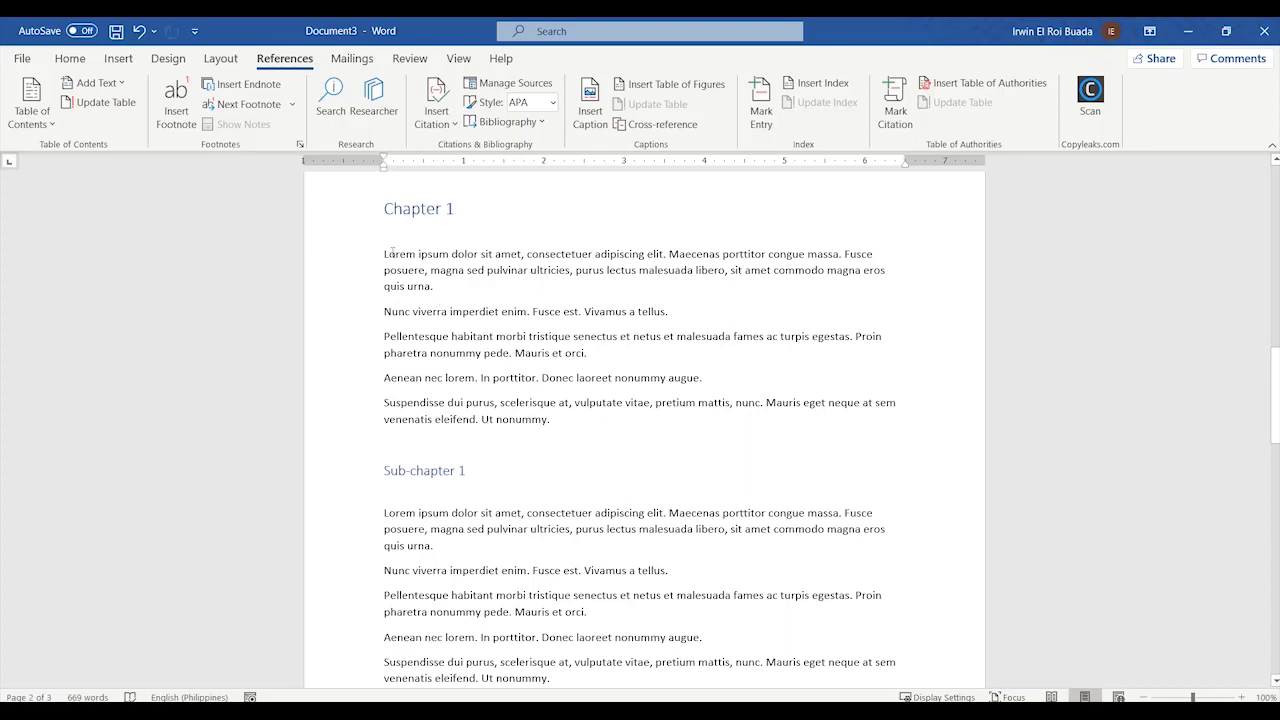
Step: Start a new APA citation source of type Book Section at the end of the first paragraph under Chapter 1
{"action": "left_click_drag", "start_coordinate": [428, 272], "coordinate": [443, 294]}
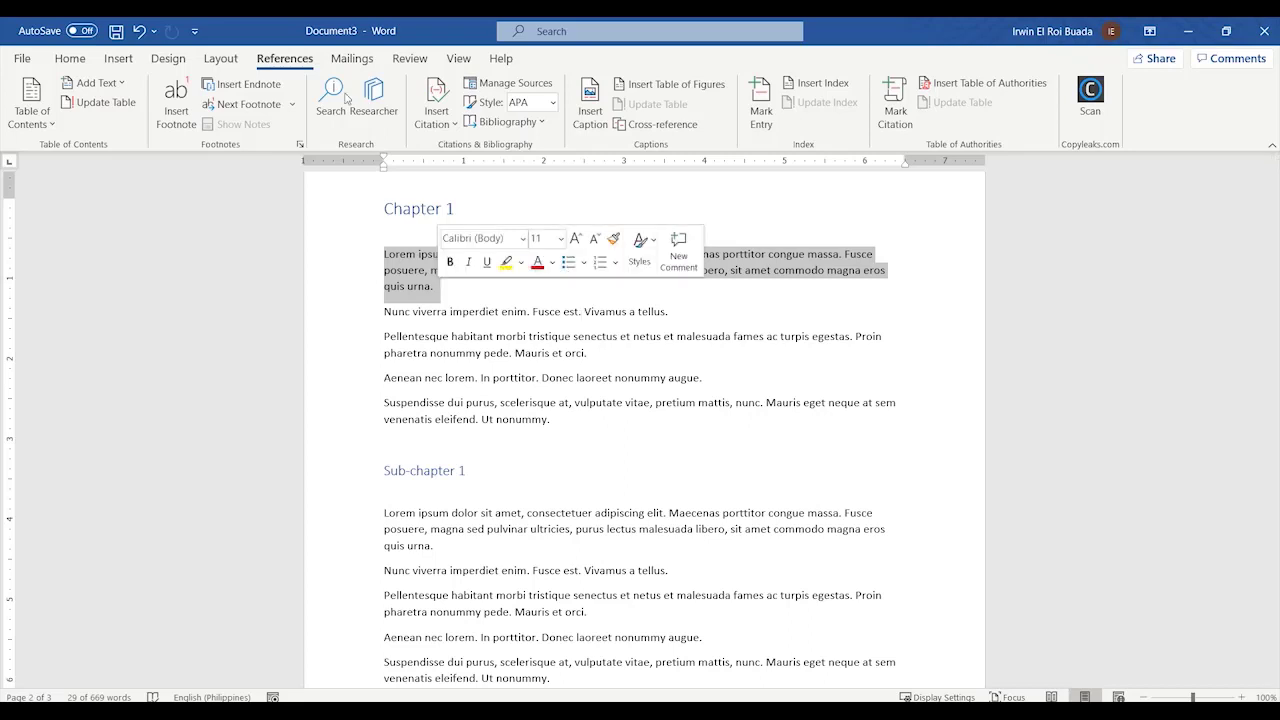
{"action": "left_click", "coordinate": [442, 291]}
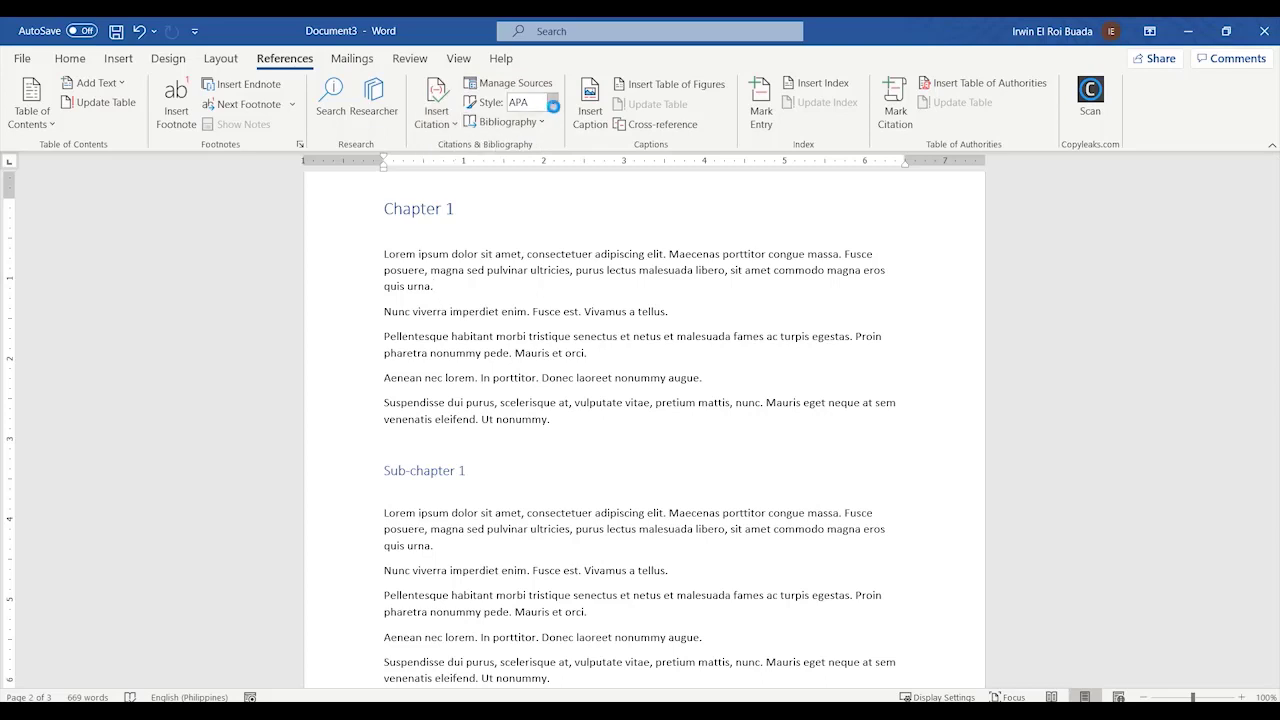
{"action": "left_click", "coordinate": [553, 104]}
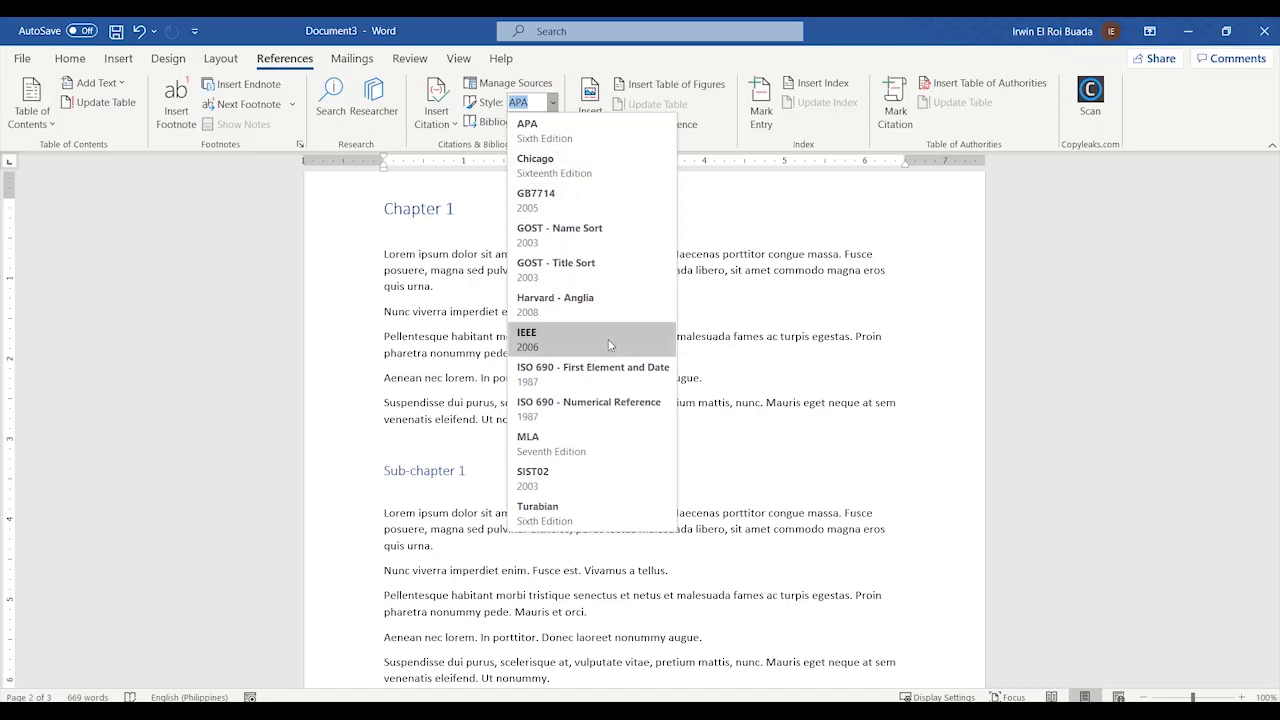
{"action": "left_click", "coordinate": [554, 106]}
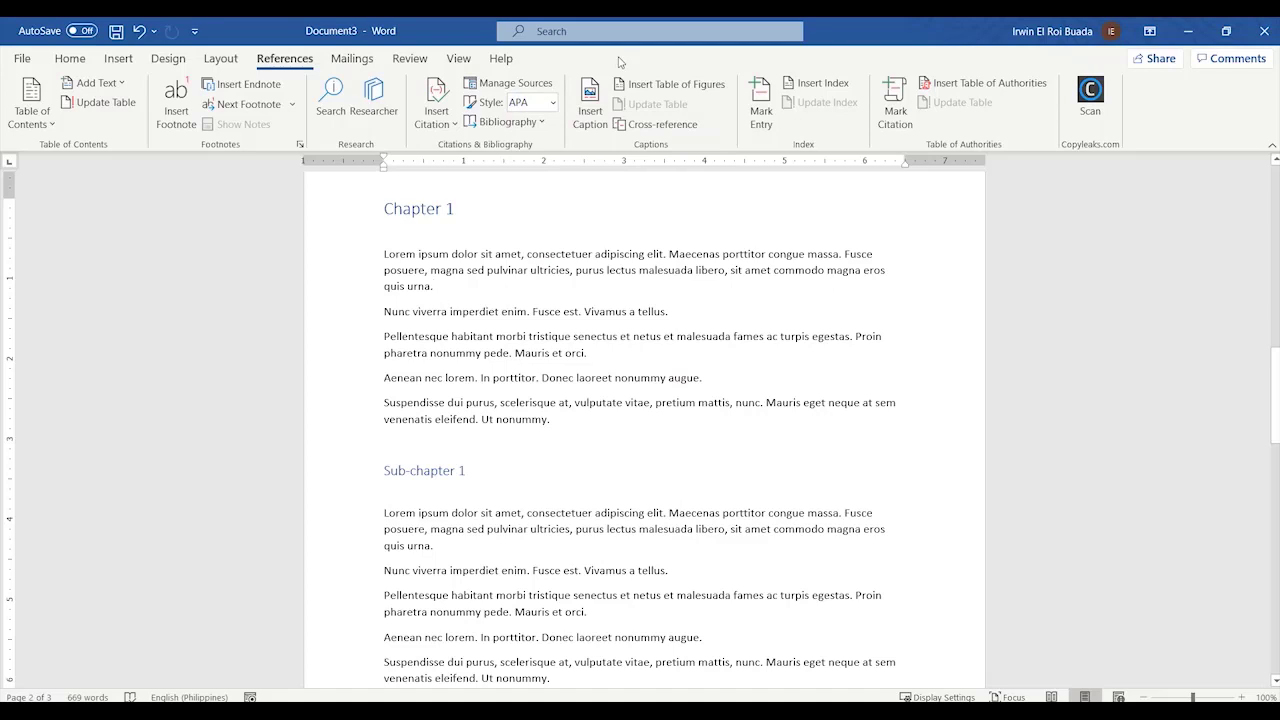
{"action": "left_click", "coordinate": [436, 114]}
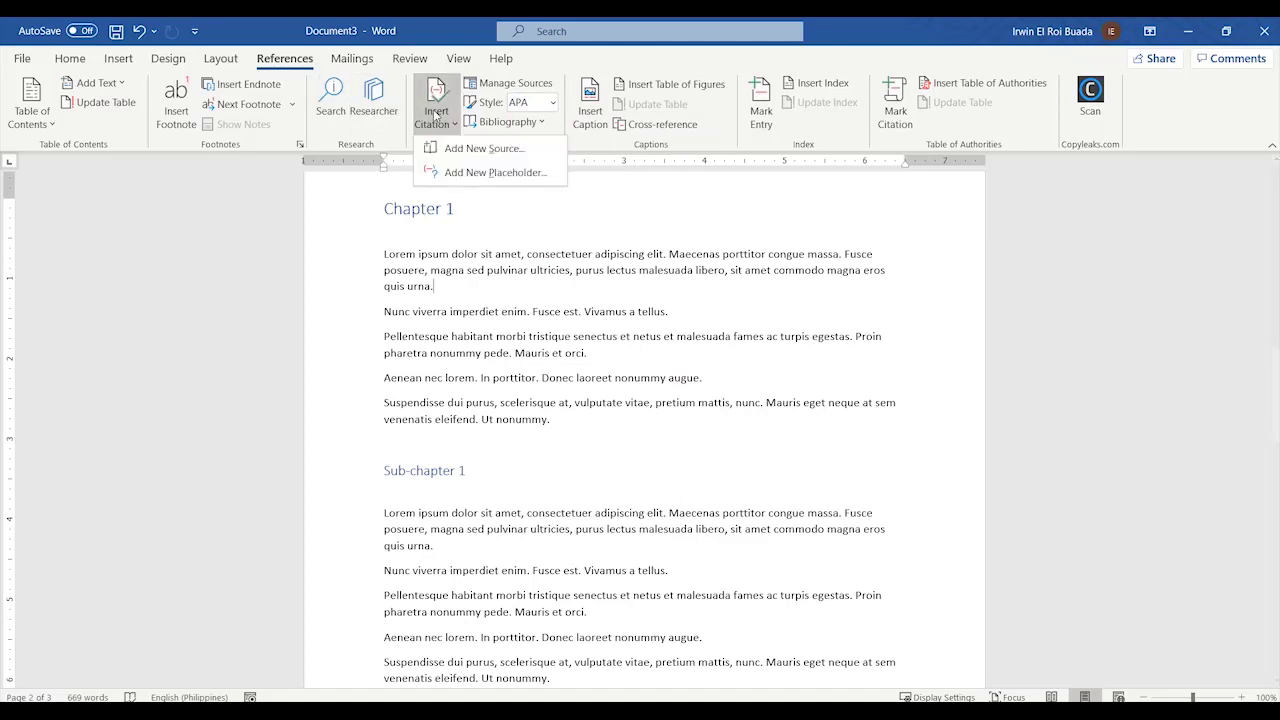
{"action": "left_click", "coordinate": [470, 148]}
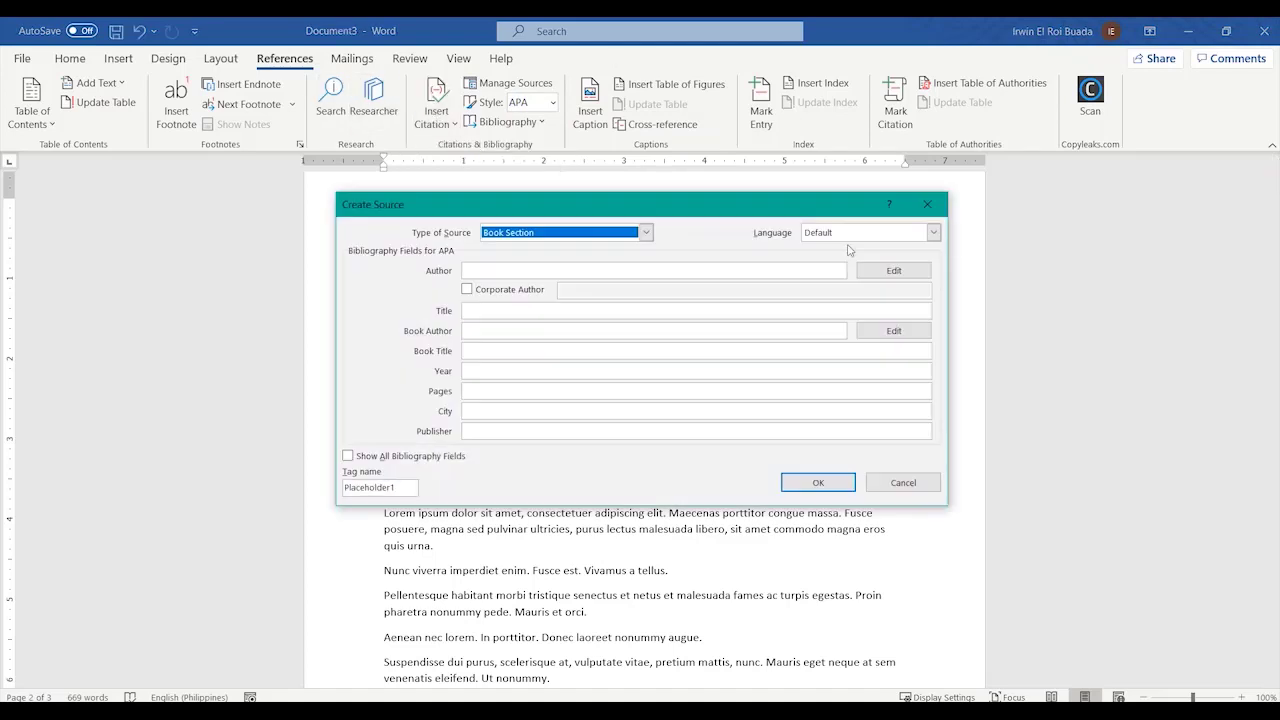
{"action": "left_click", "coordinate": [633, 237]}
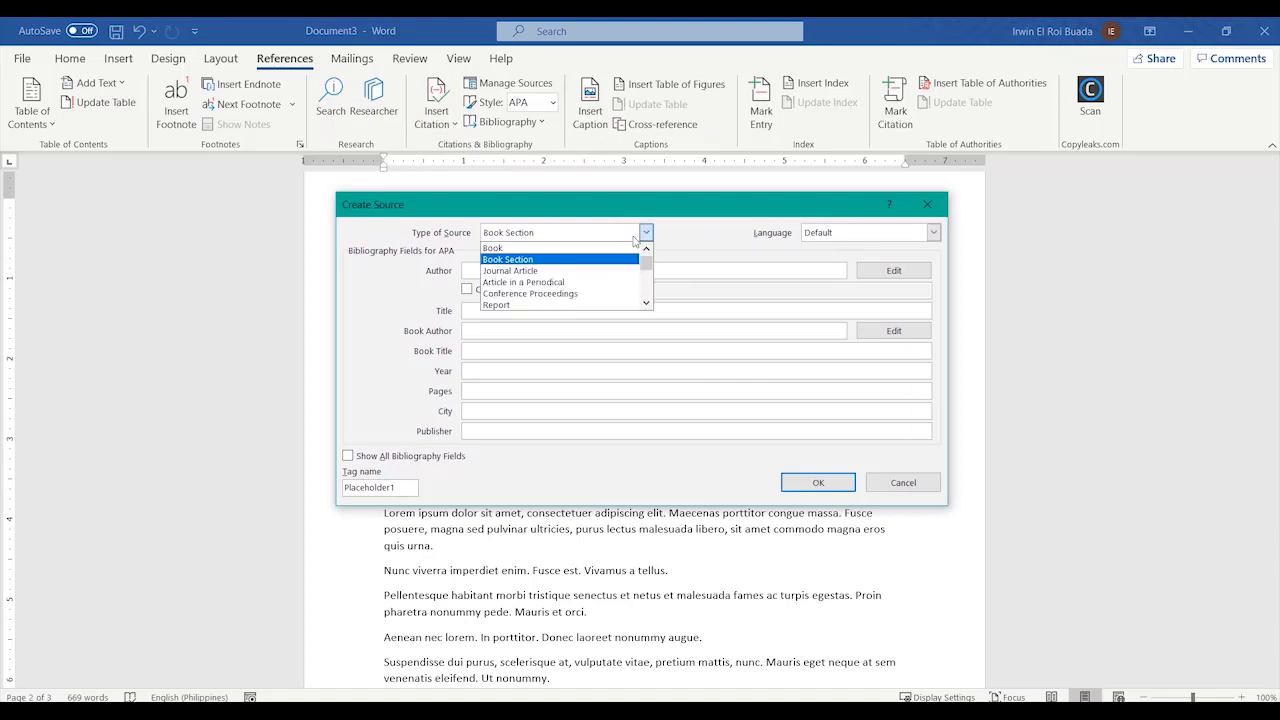
{"action": "left_click", "coordinate": [558, 260]}
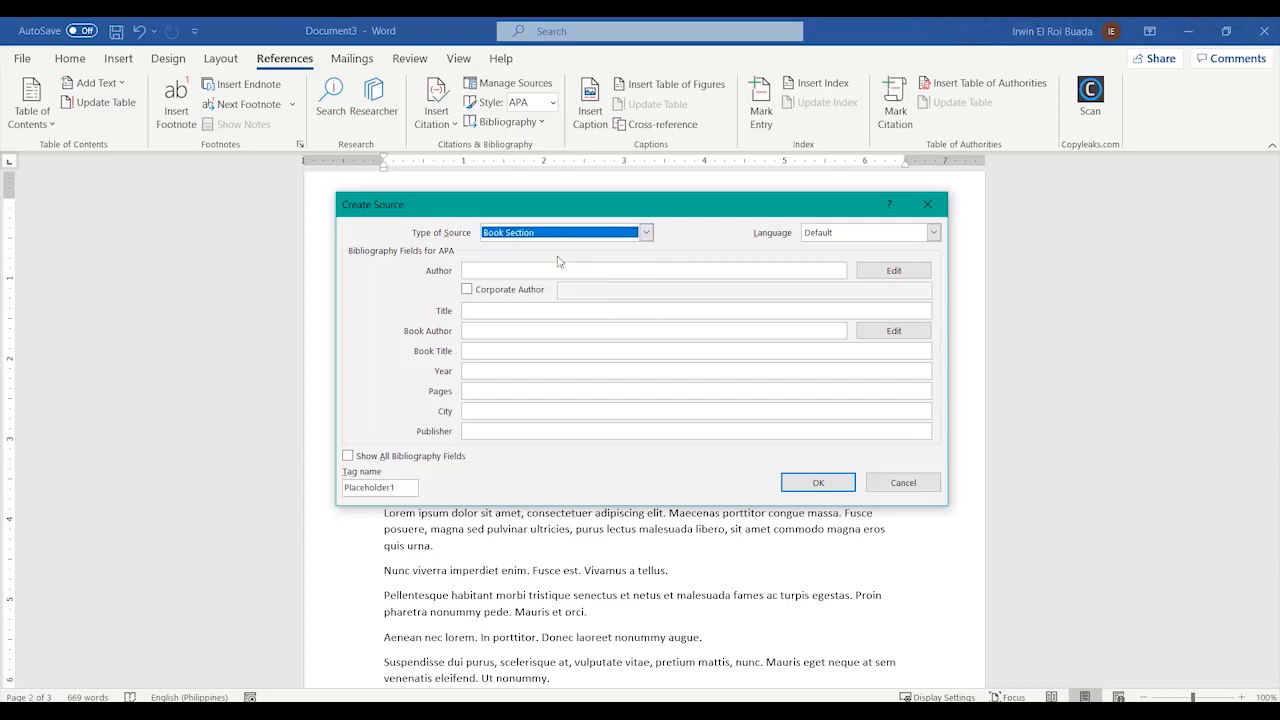
Step: Enter the author's name, the title "How to Write Bibliographies", the book author's name and the book title "Research 101" for the source
{"action": "left_click", "coordinate": [551, 268]}
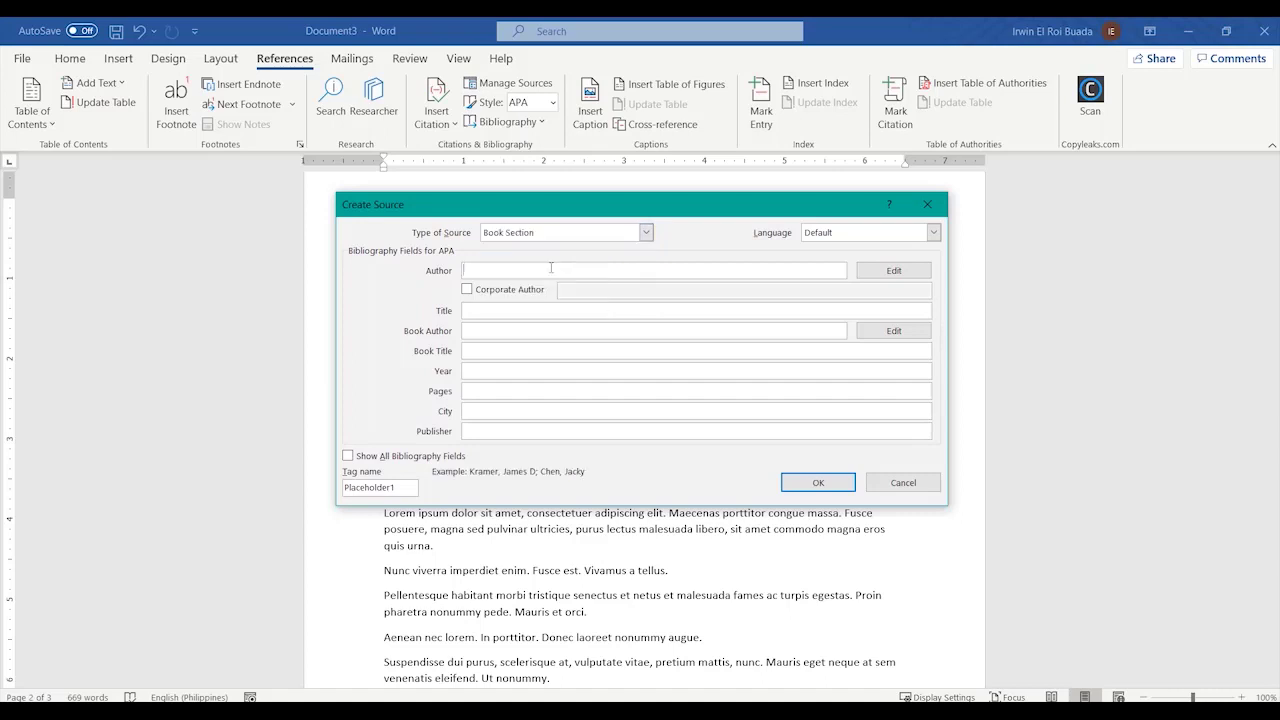
{"action": "type", "text": "Juan Dela Cruz"}
{"action": "left_click", "coordinate": [520, 311]}
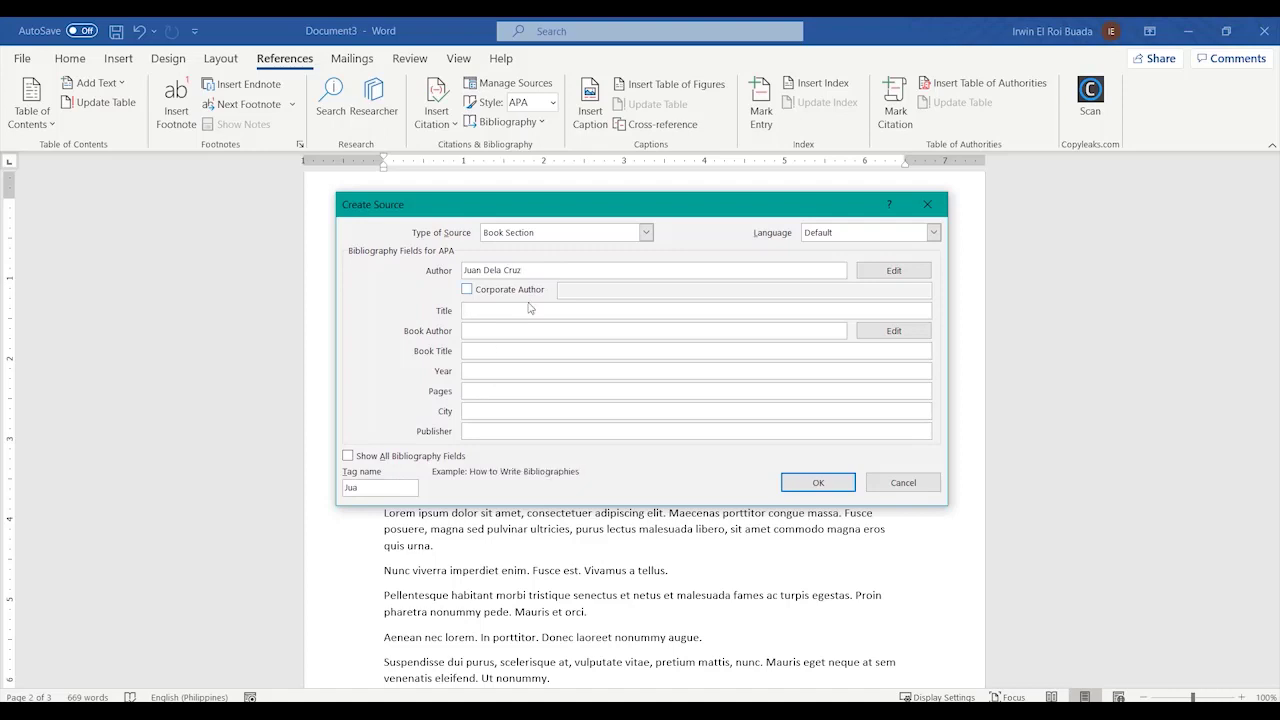
{"action": "type", "text": "How to Write Bibliographies"}
{"action": "left_click", "coordinate": [566, 327]}
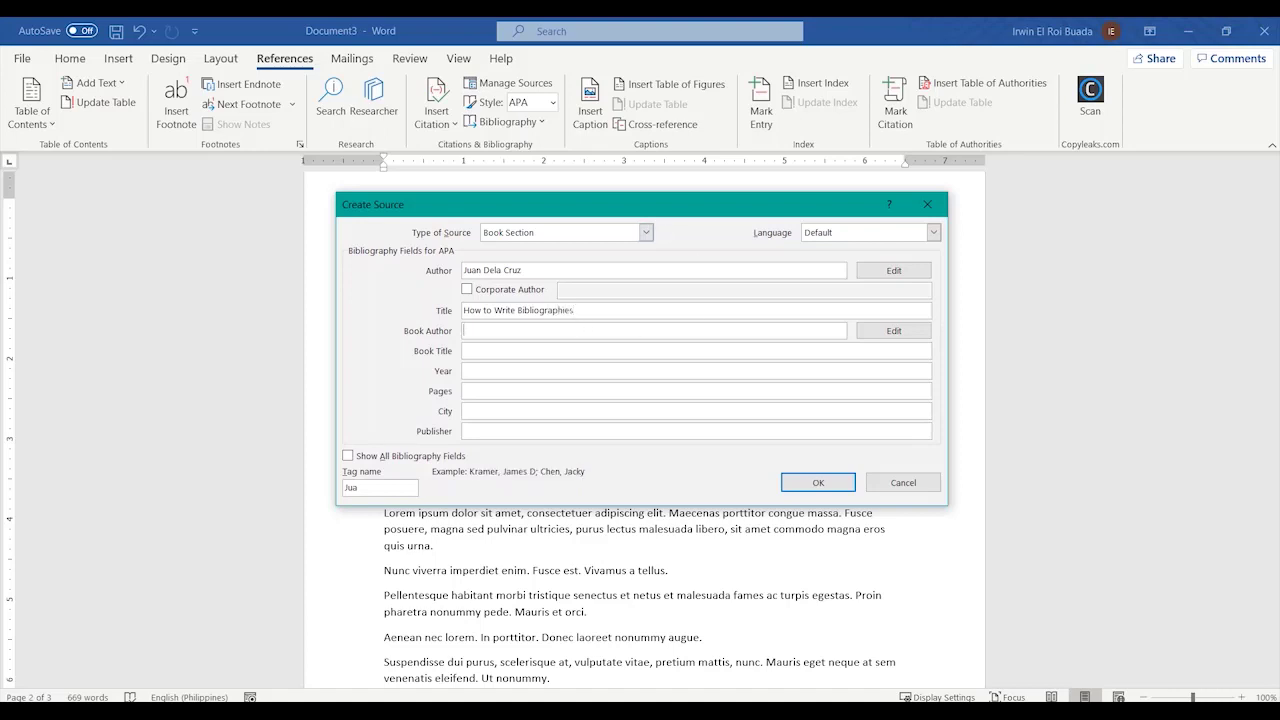
{"action": "type", "text": "Juan Dela Cruz"}
{"action": "left_click", "coordinate": [518, 348]}
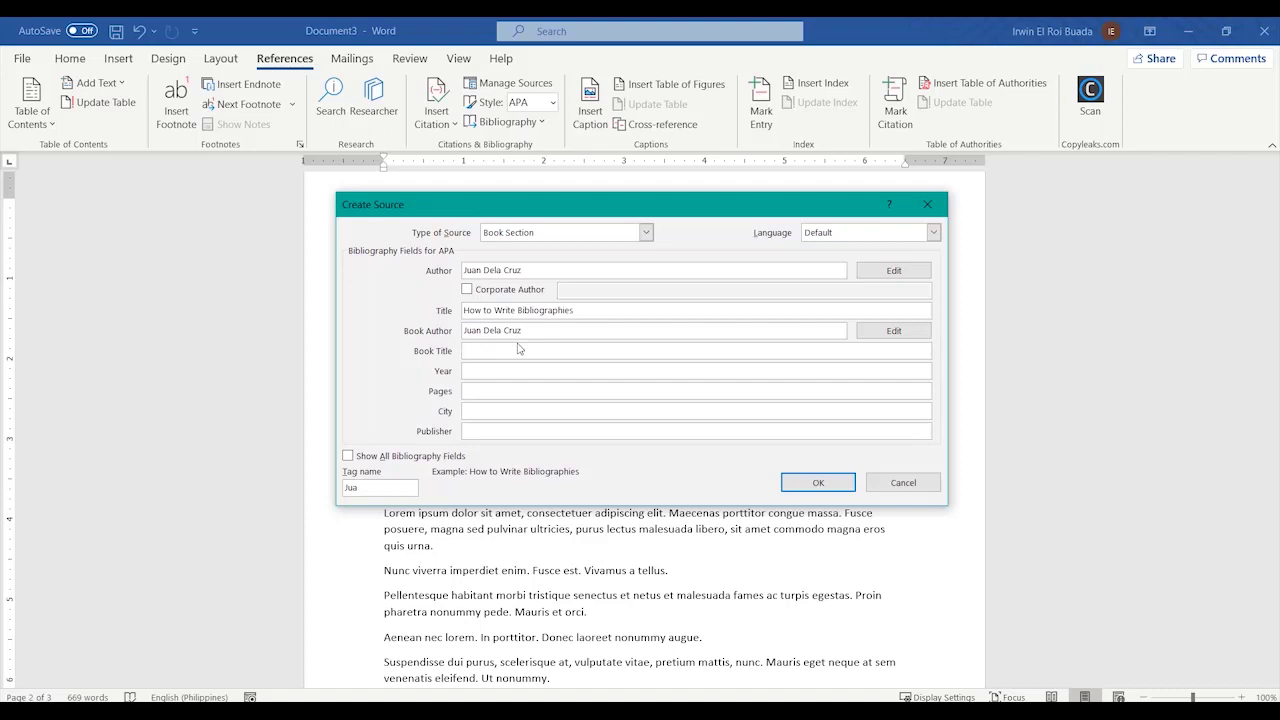
{"action": "type", "text": "Research 101"}
Step: Complete the source with year 2020, pages 10-20, city Manila and publisher Adventure Works Press, and insert its citation
{"action": "left_click", "coordinate": [514, 369]}
{"action": "type", "text": "20191"}
{"action": "key", "text": "BackSpace"}
{"action": "key", "text": "BackSpace"}
{"action": "key", "text": "BackSpace"}
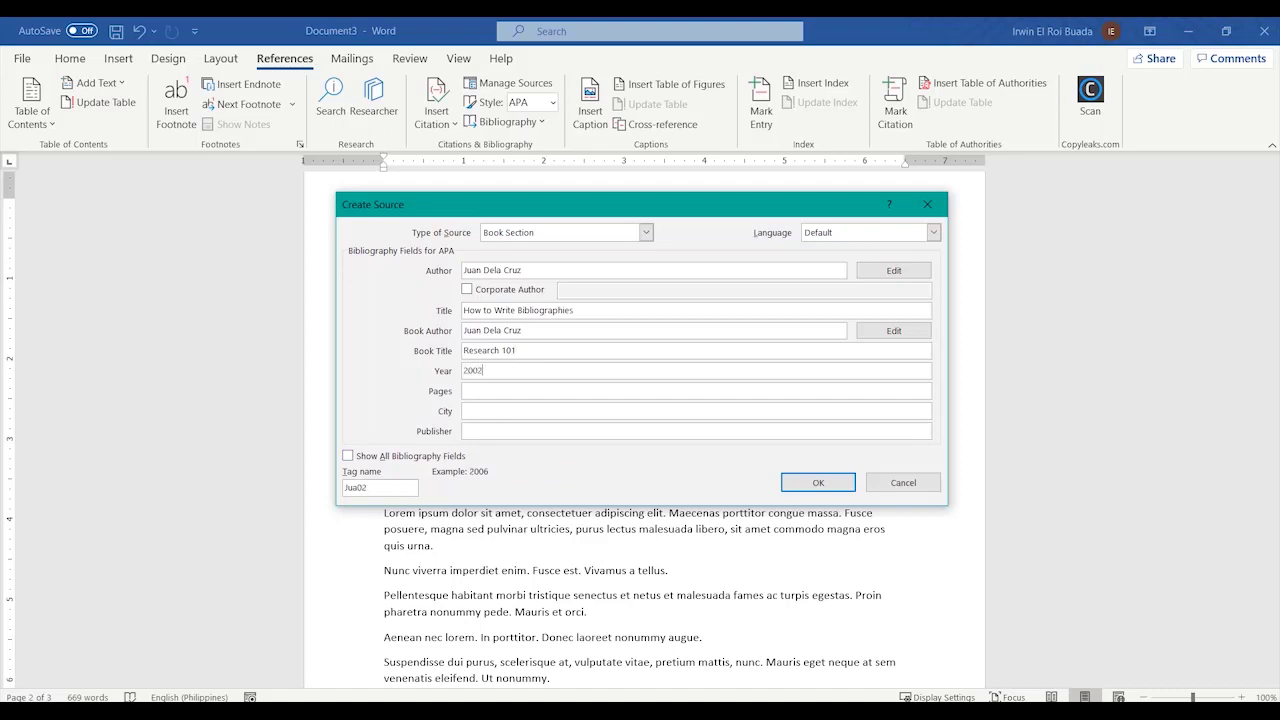
{"action": "type", "text": "20"}
{"action": "left_click", "coordinate": [567, 391]}
{"action": "type", "text": "10-20"}
{"action": "left_click", "coordinate": [619, 411]}
{"action": "type", "text": "Manila"}
{"action": "left_click", "coordinate": [505, 430]}
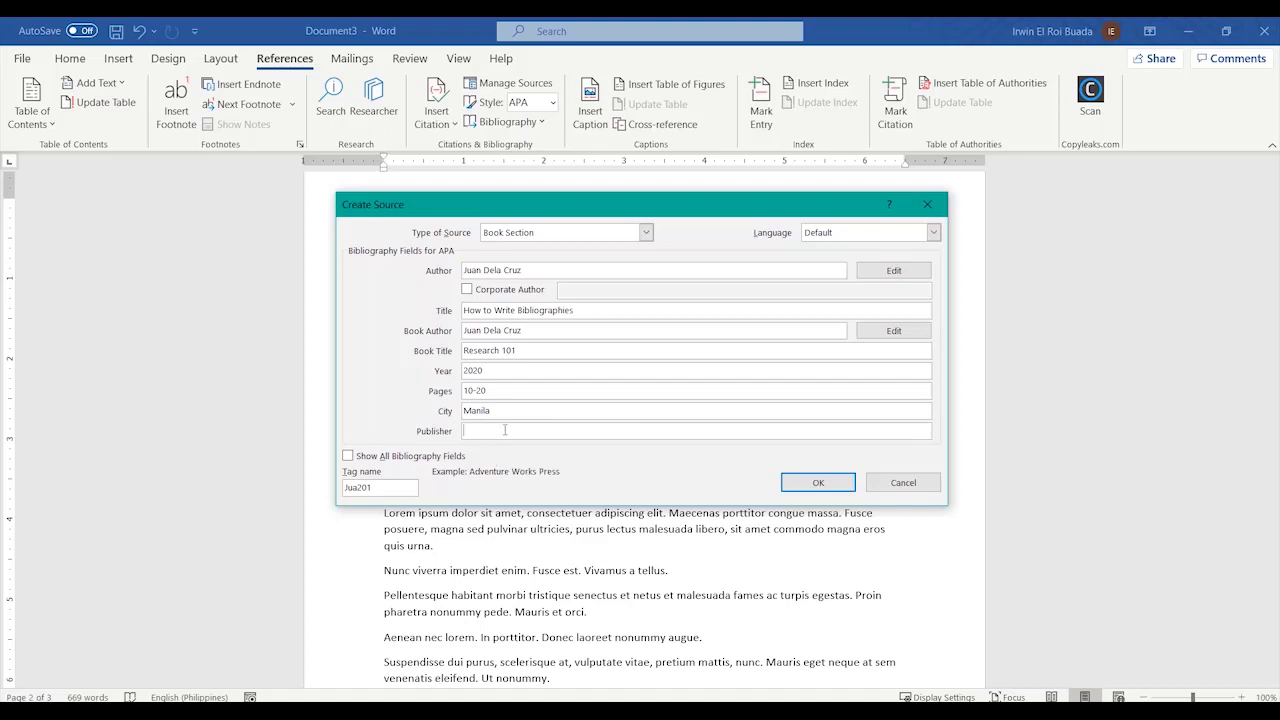
{"action": "type", "text": "Adventure Works Press"}
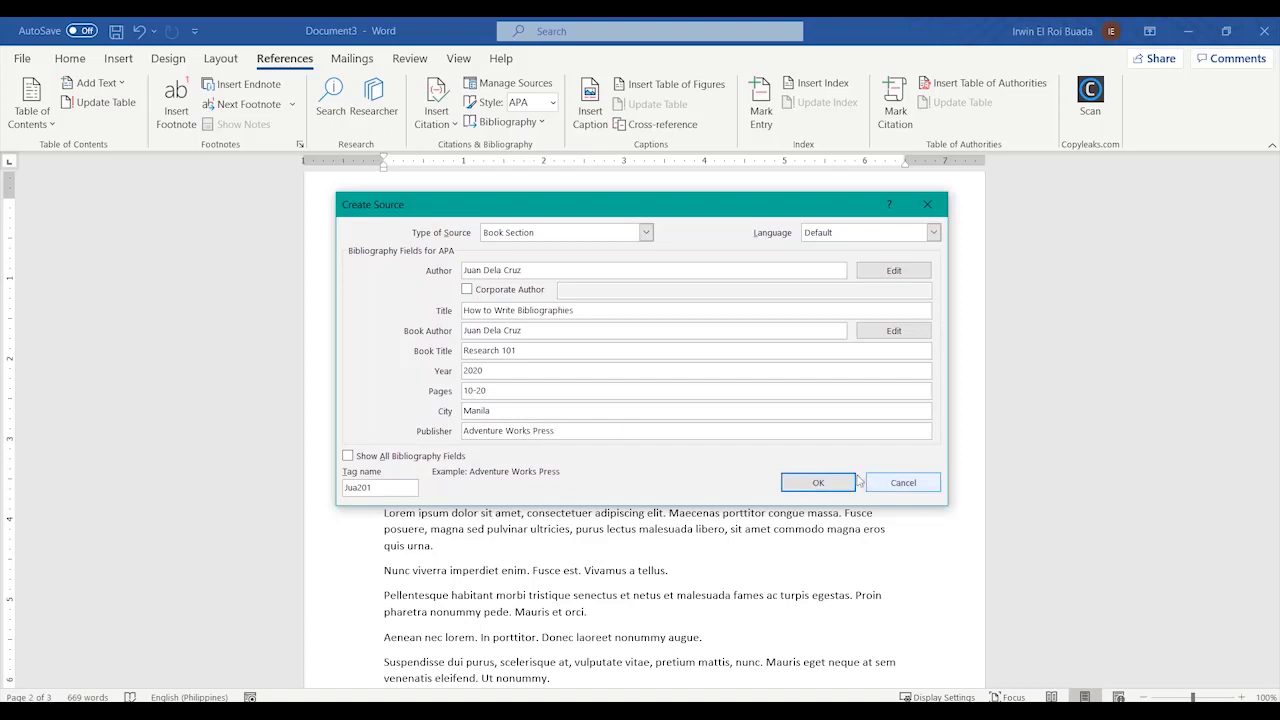
{"action": "left_click", "coordinate": [829, 489]}
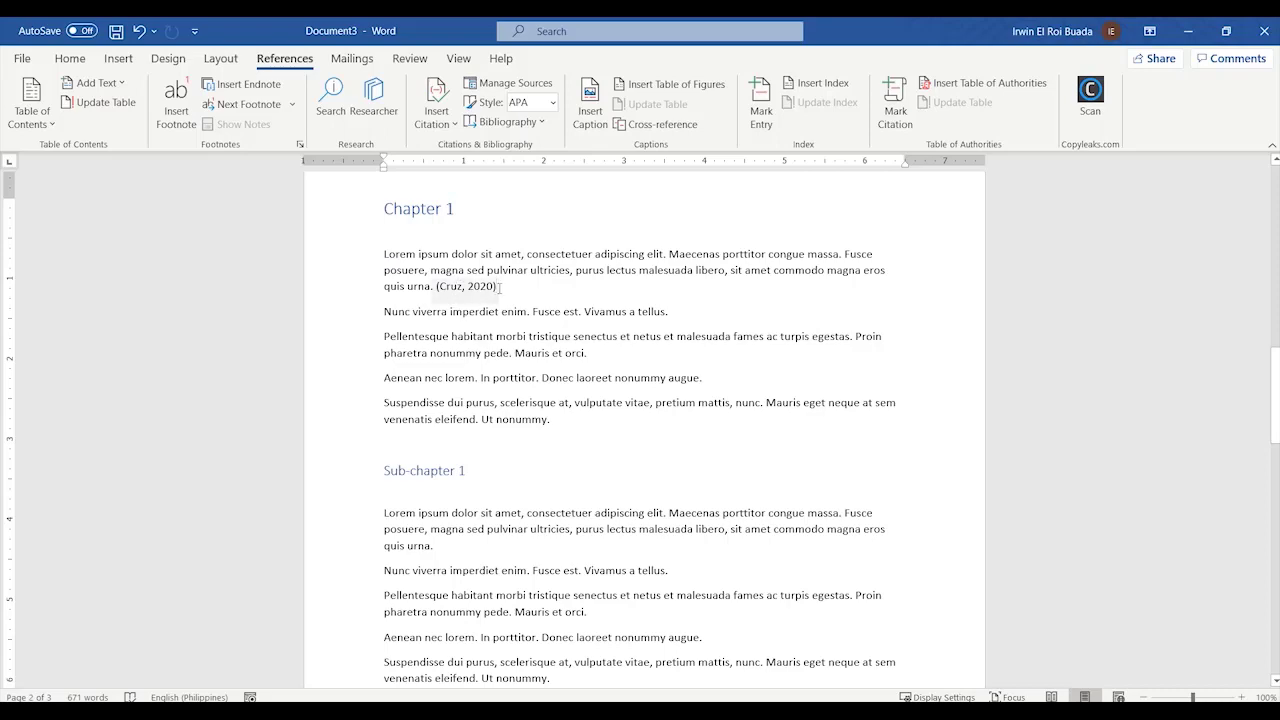
Step: Start a new citation source of type Book at the end of the second paragraph under Chapter 2
{"action": "scroll", "coordinate": [660, 310], "scroll_direction": "down", "scroll_amount": 2}
{"action": "scroll", "coordinate": [662, 360], "scroll_direction": "up", "scroll_amount": 2}
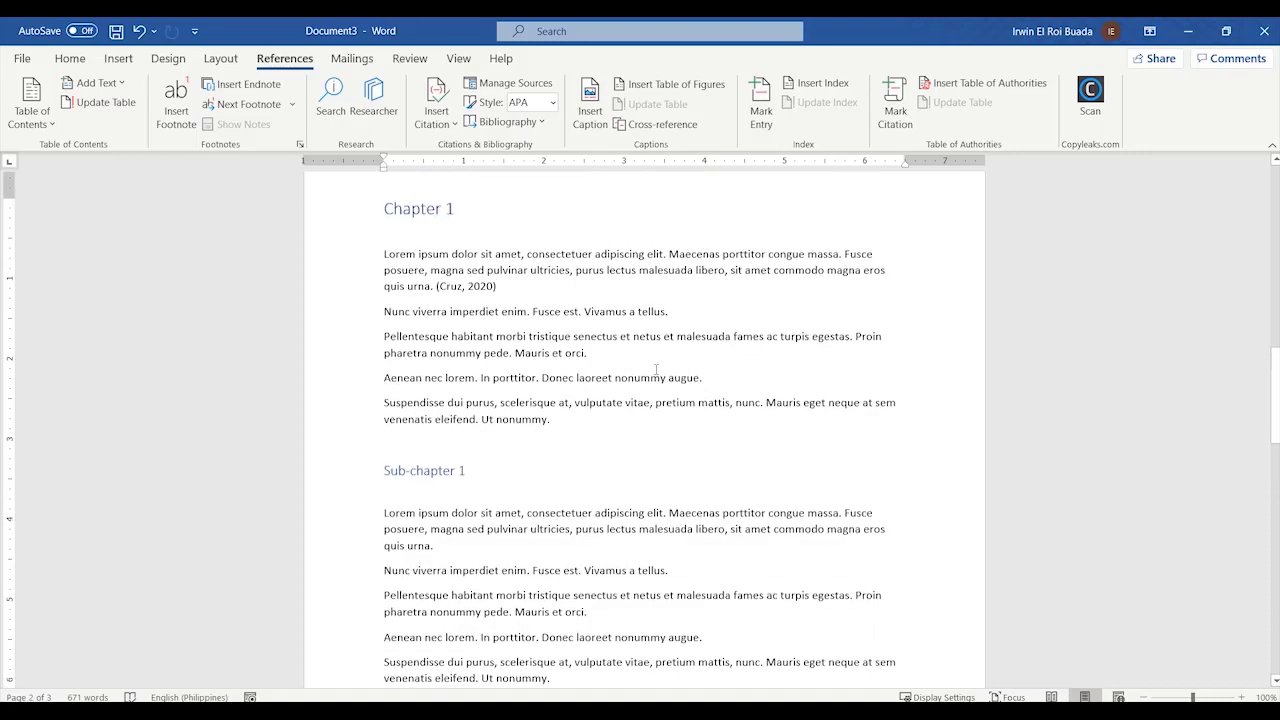
{"action": "scroll", "coordinate": [692, 370], "scroll_direction": "down", "scroll_amount": 15}
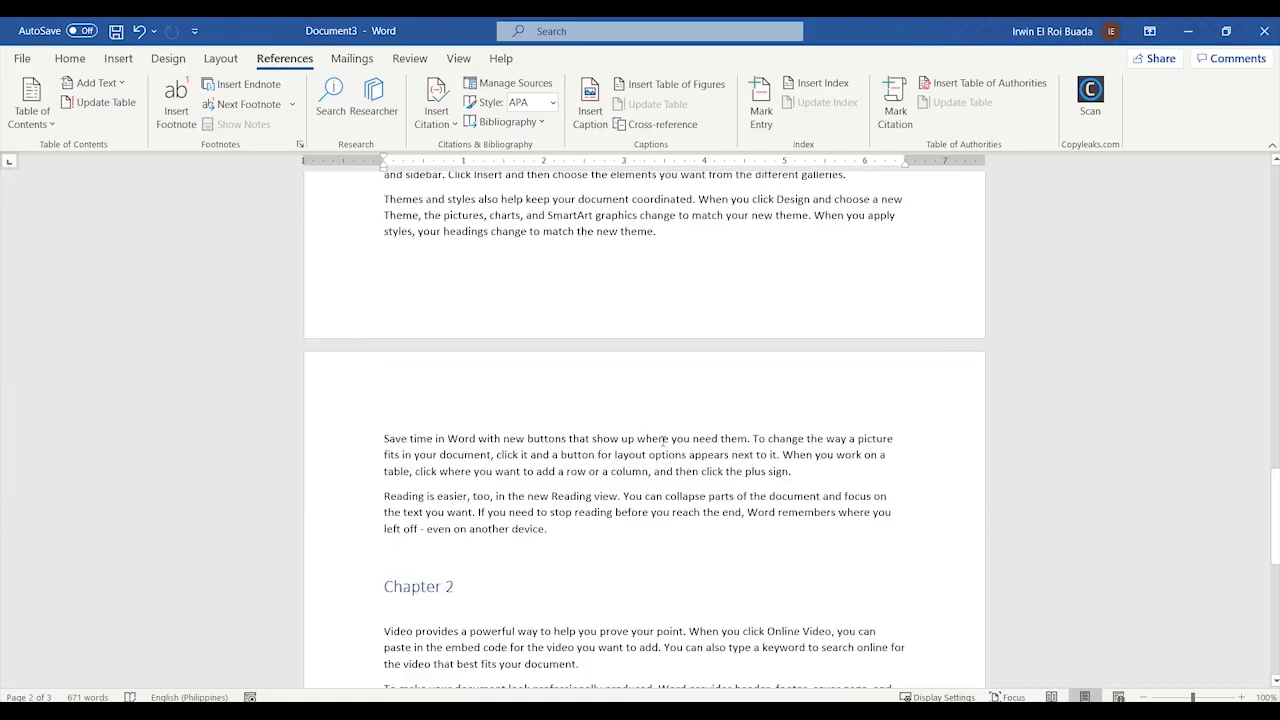
{"action": "left_click", "coordinate": [579, 371]}
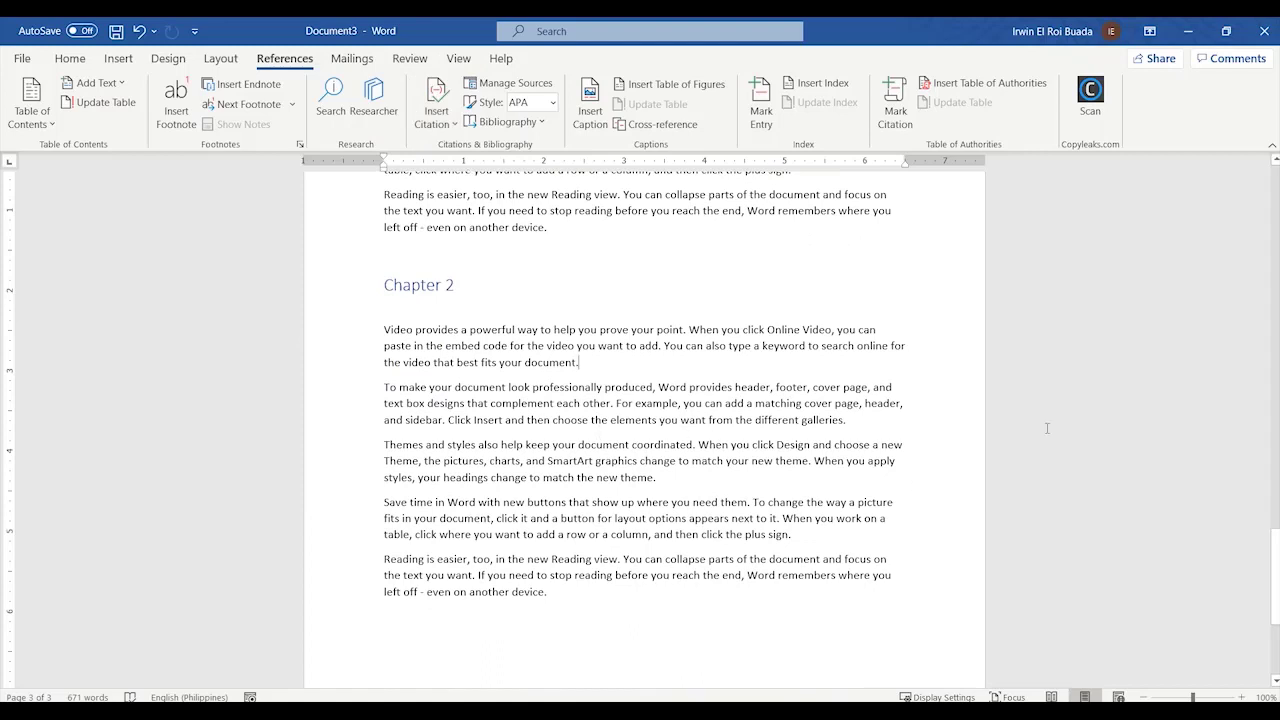
{"action": "left_click", "coordinate": [875, 423]}
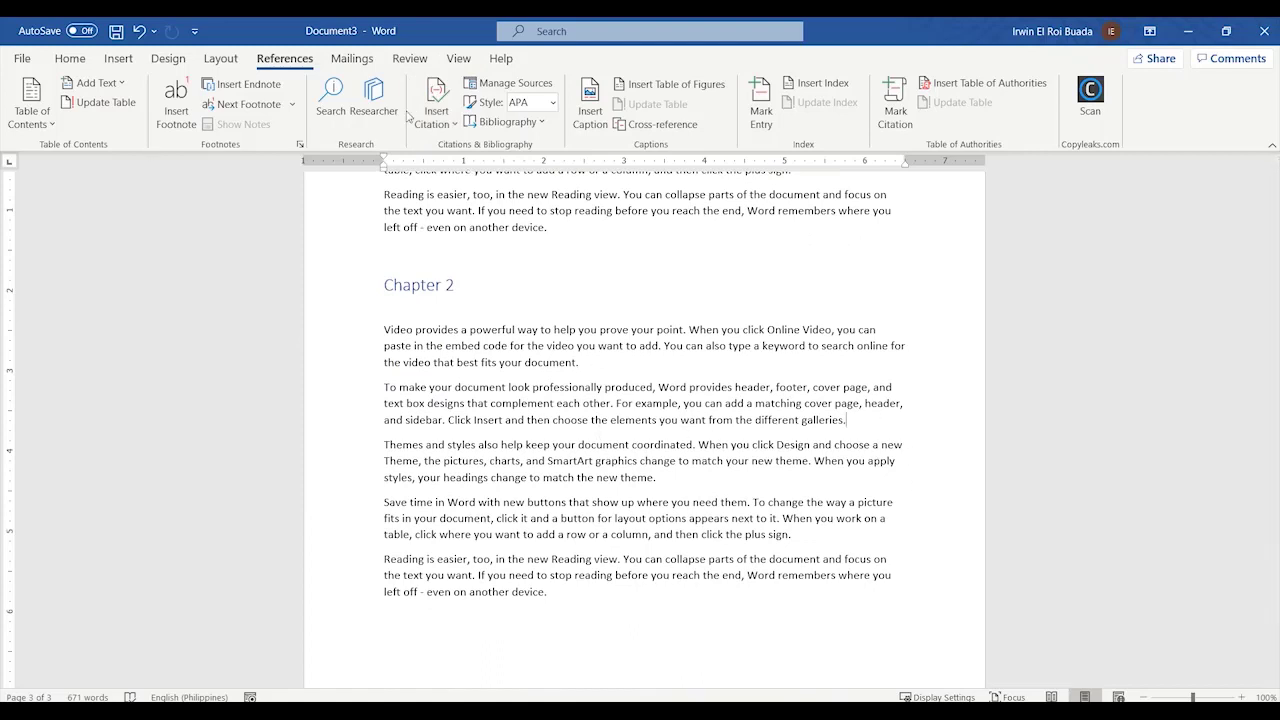
{"action": "left_click", "coordinate": [438, 124]}
{"action": "left_click", "coordinate": [475, 198]}
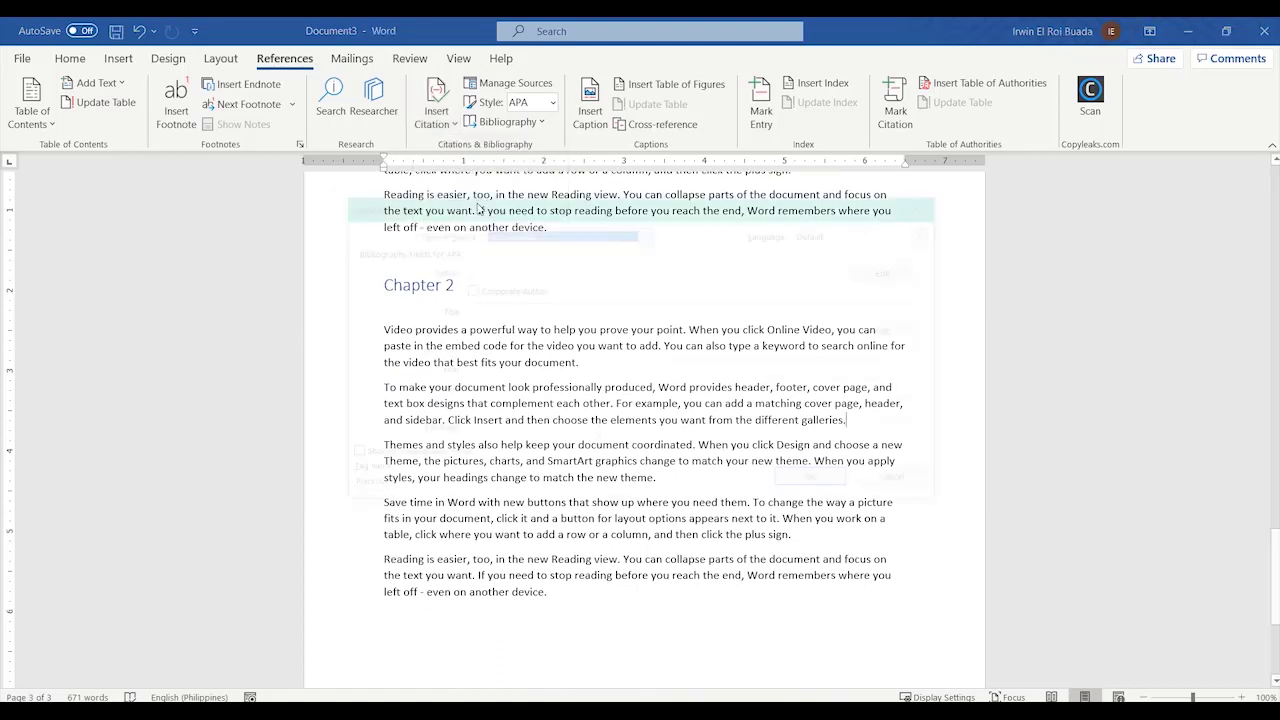
{"action": "left_click", "coordinate": [610, 234]}
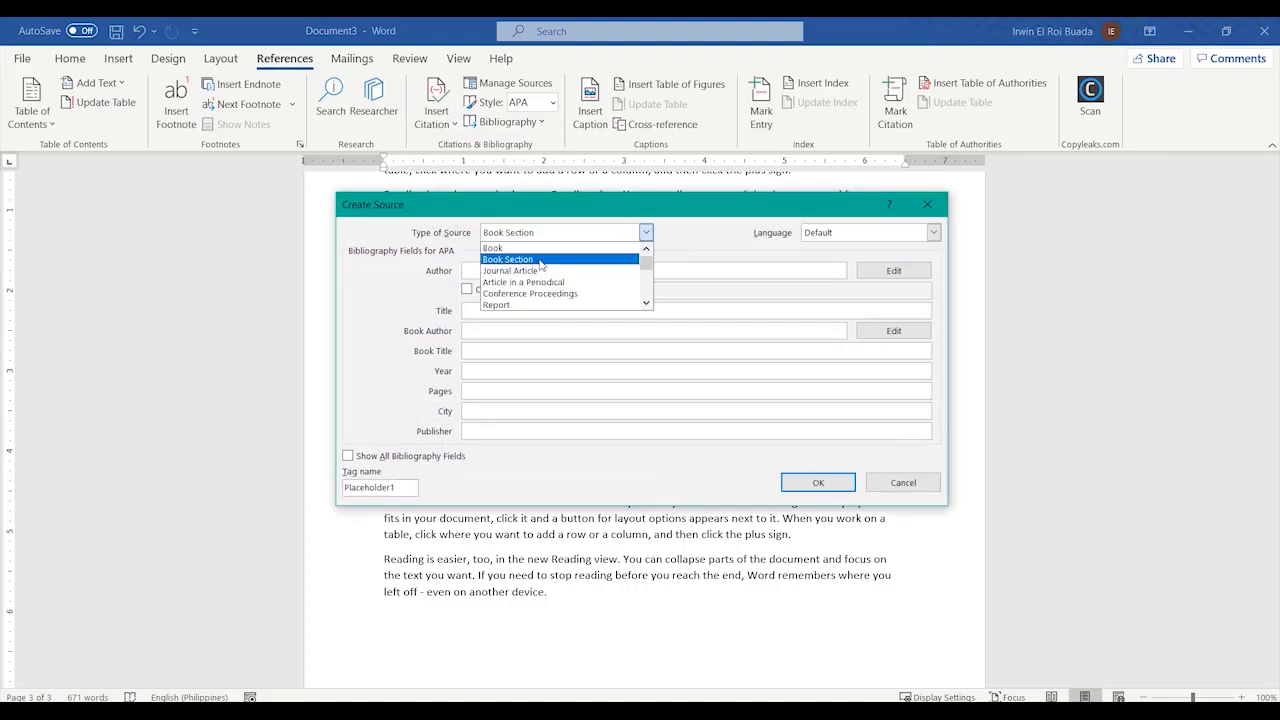
{"action": "left_click", "coordinate": [540, 249]}
Step: Enter the author's name and the title "Effective Usage of Videos" for the book source
{"action": "left_click", "coordinate": [574, 267]}
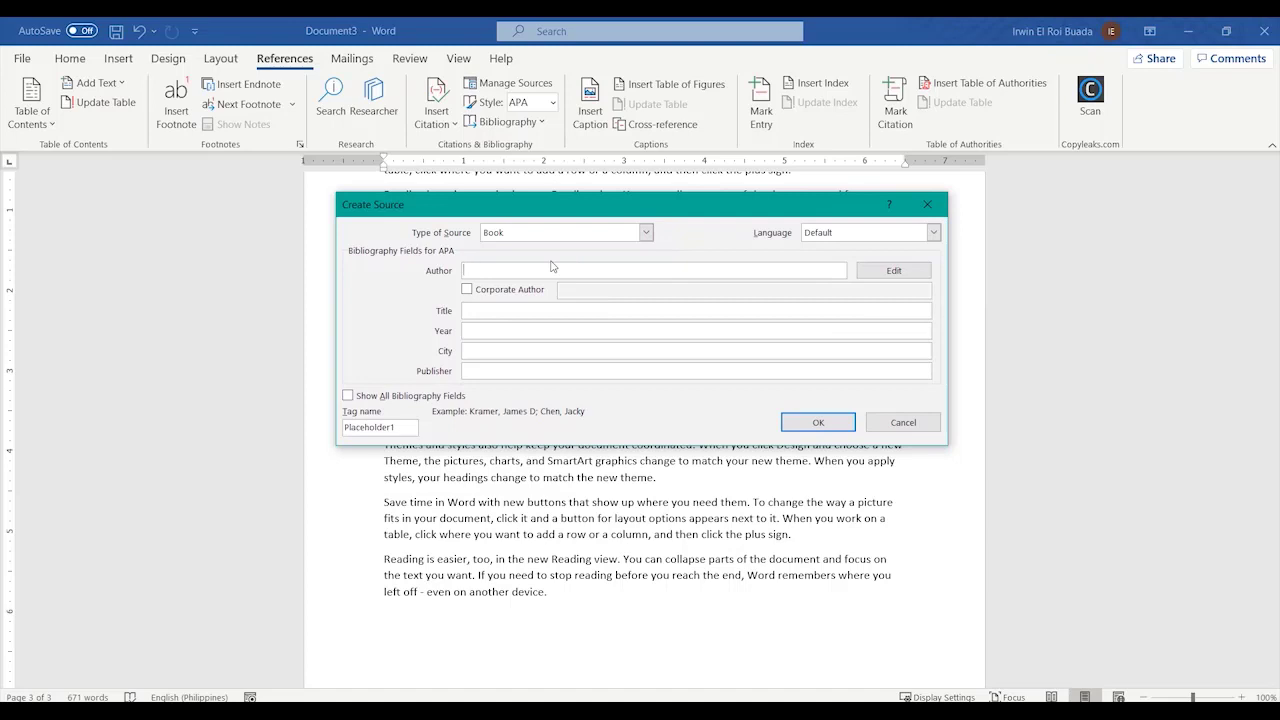
{"action": "type", "text": "Pedro Penduko"}
{"action": "left_click", "coordinate": [639, 310]}
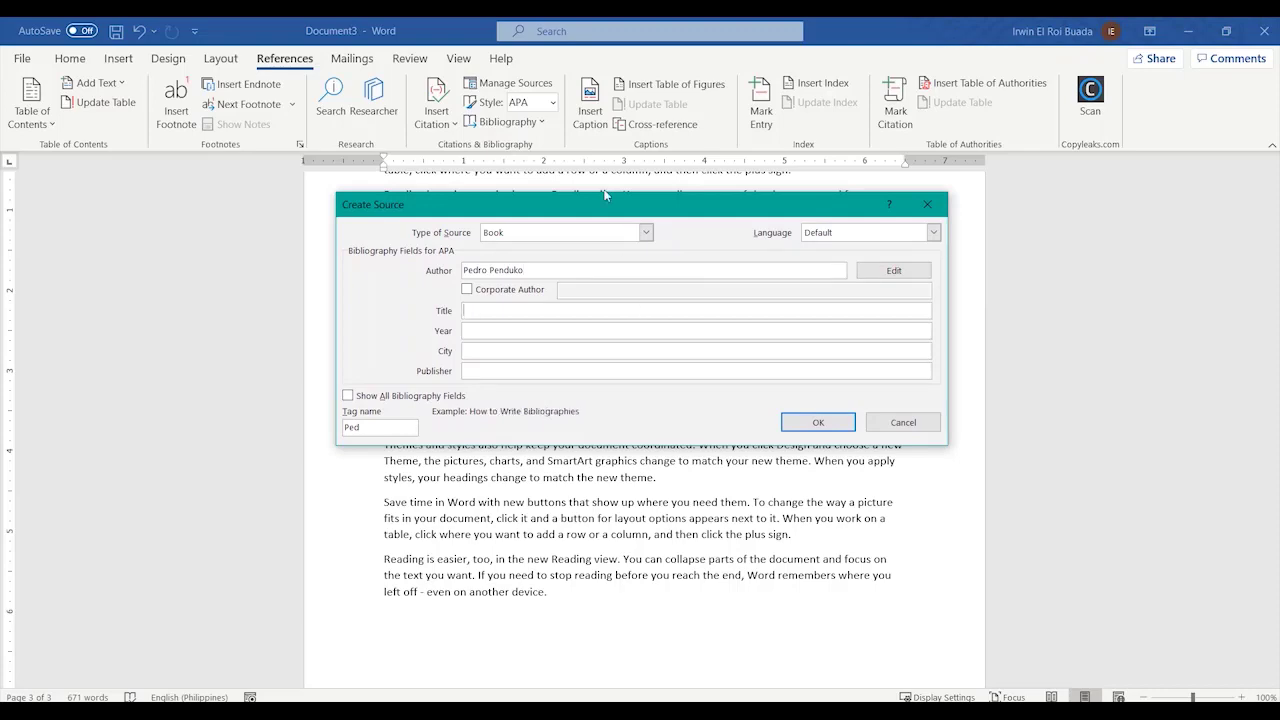
{"action": "left_click_drag", "start_coordinate": [604, 210], "coordinate": [655, 226]}
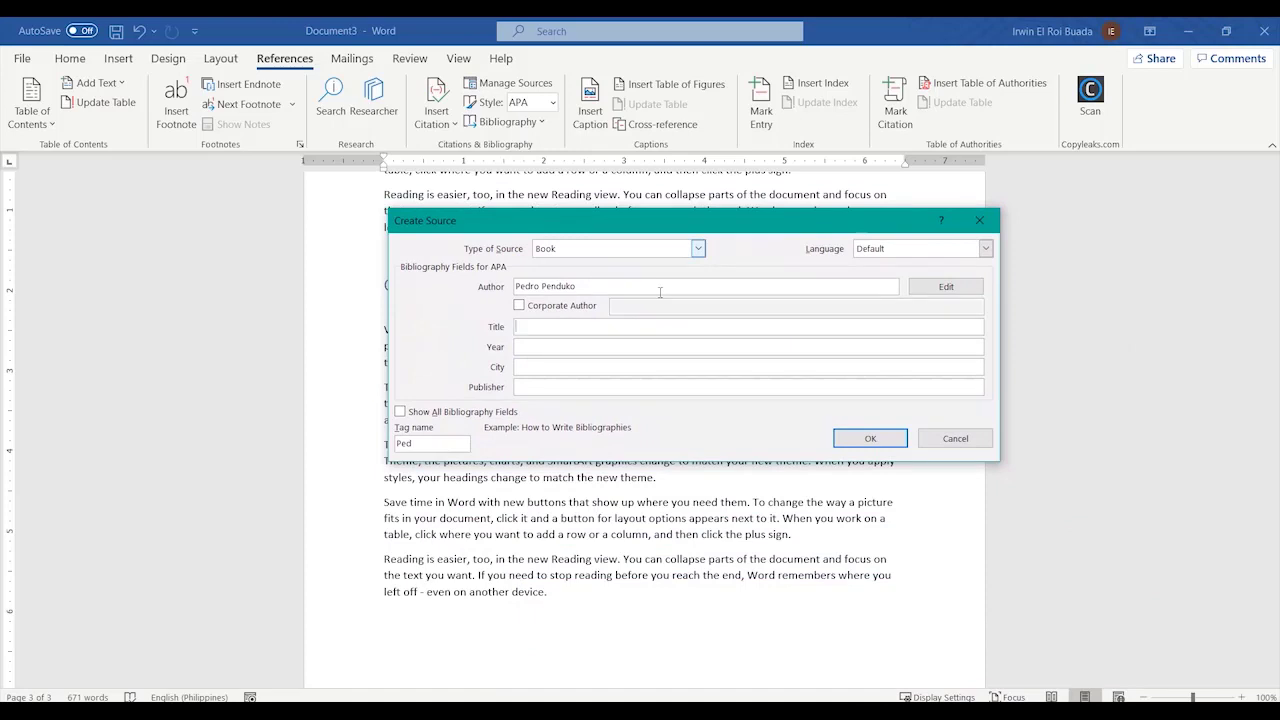
{"action": "type", "text": "Effective Usage of Videos"}
Step: Complete the book source with year 2015, city Quezon City and publisher APC Press, and insert its citation
{"action": "left_click", "coordinate": [630, 348]}
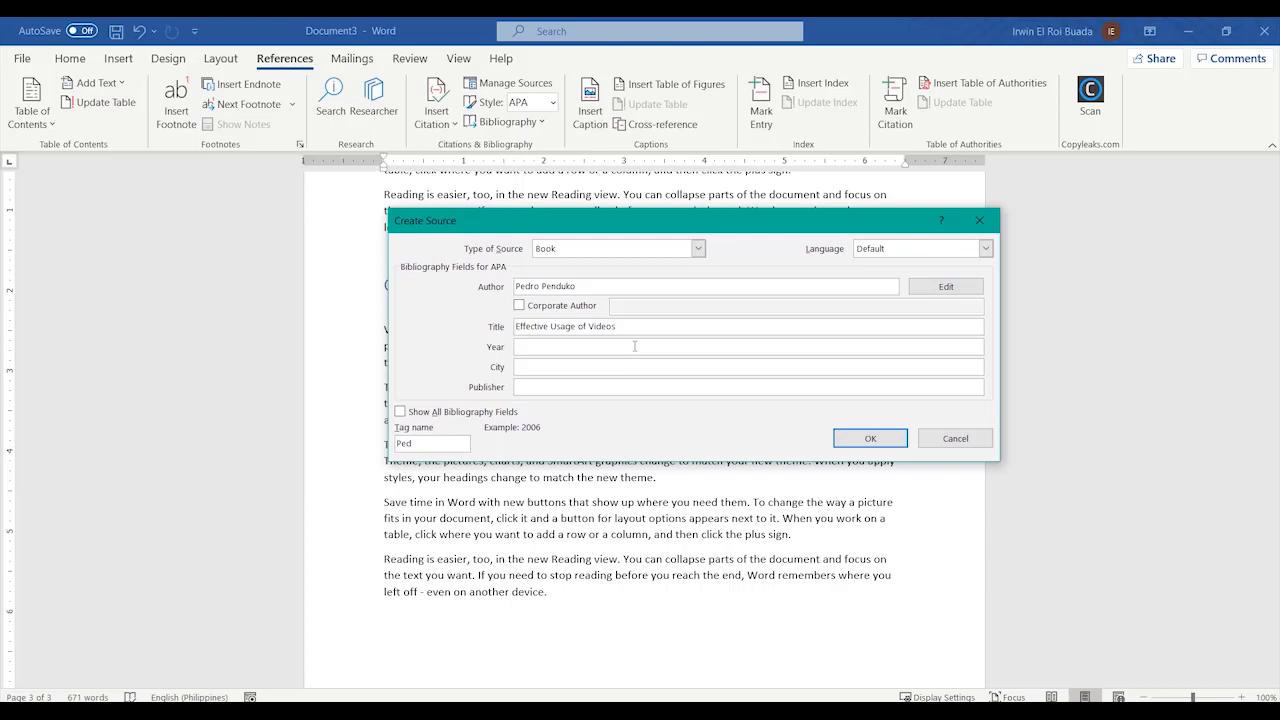
{"action": "type", "text": "2015"}
{"action": "left_click", "coordinate": [647, 366]}
{"action": "type", "text": "Quezon City"}
{"action": "left_click", "coordinate": [592, 386]}
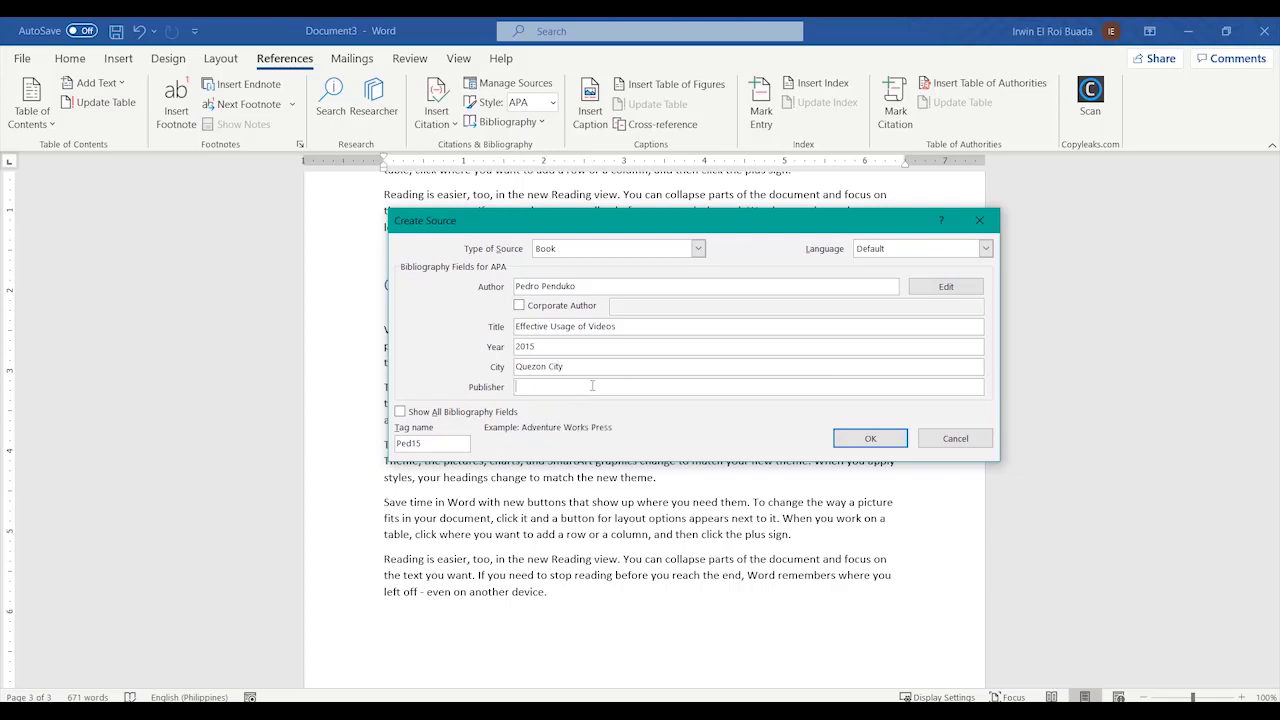
{"action": "type", "text": "APC Press"}
{"action": "left_click", "coordinate": [866, 440]}
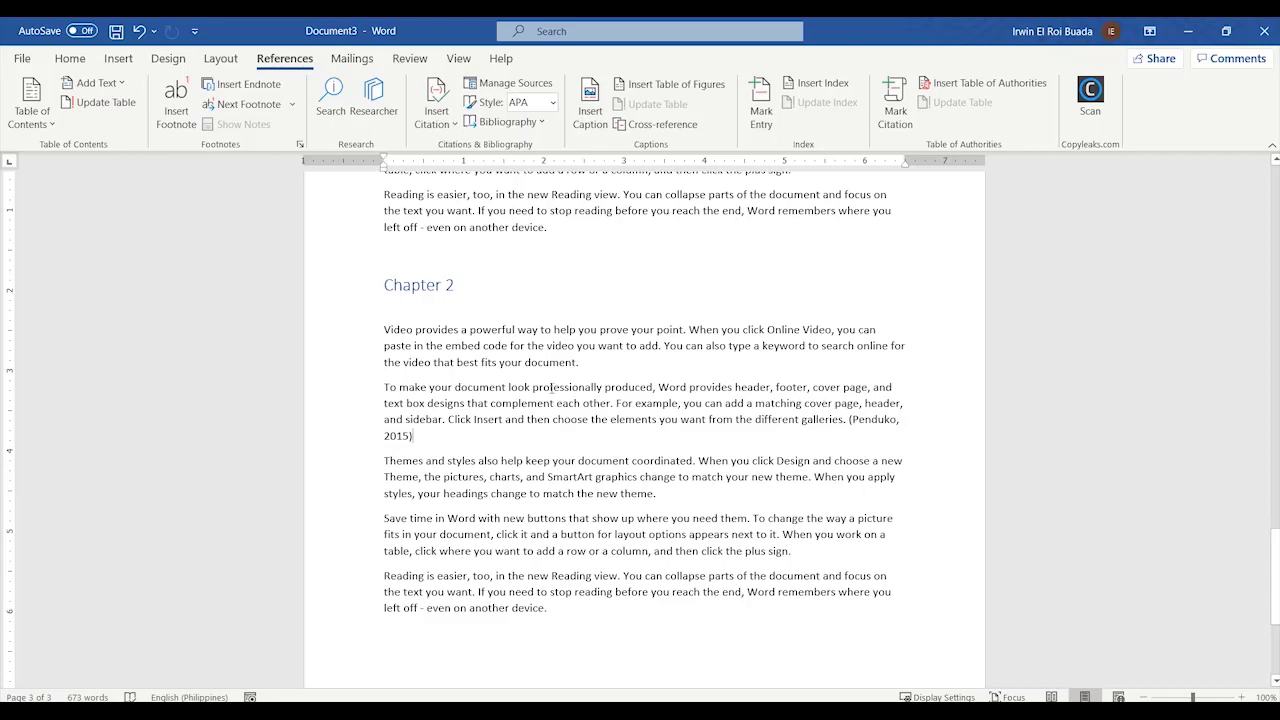
Step: Insert the built-in Bibliography two blank lines below the last paragraph of Chapter 2
{"action": "scroll", "coordinate": [552, 389], "scroll_direction": "down", "scroll_amount": 5}
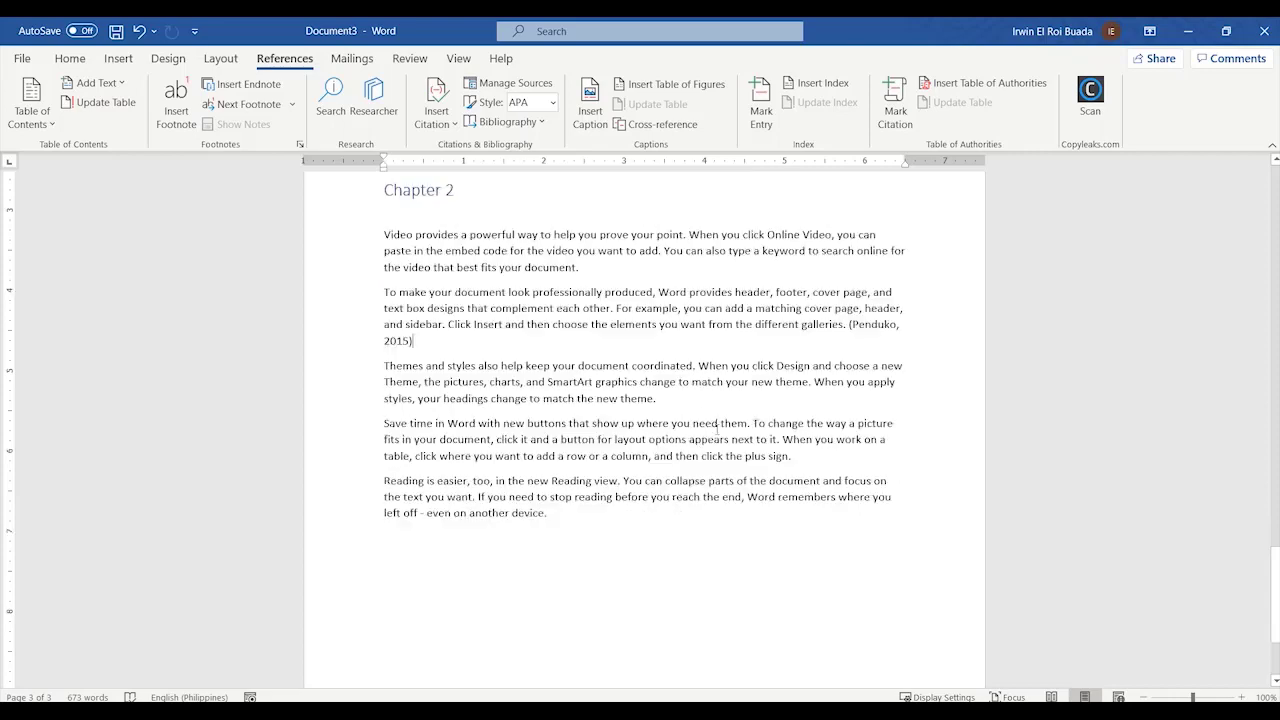
{"action": "left_click", "coordinate": [582, 352]}
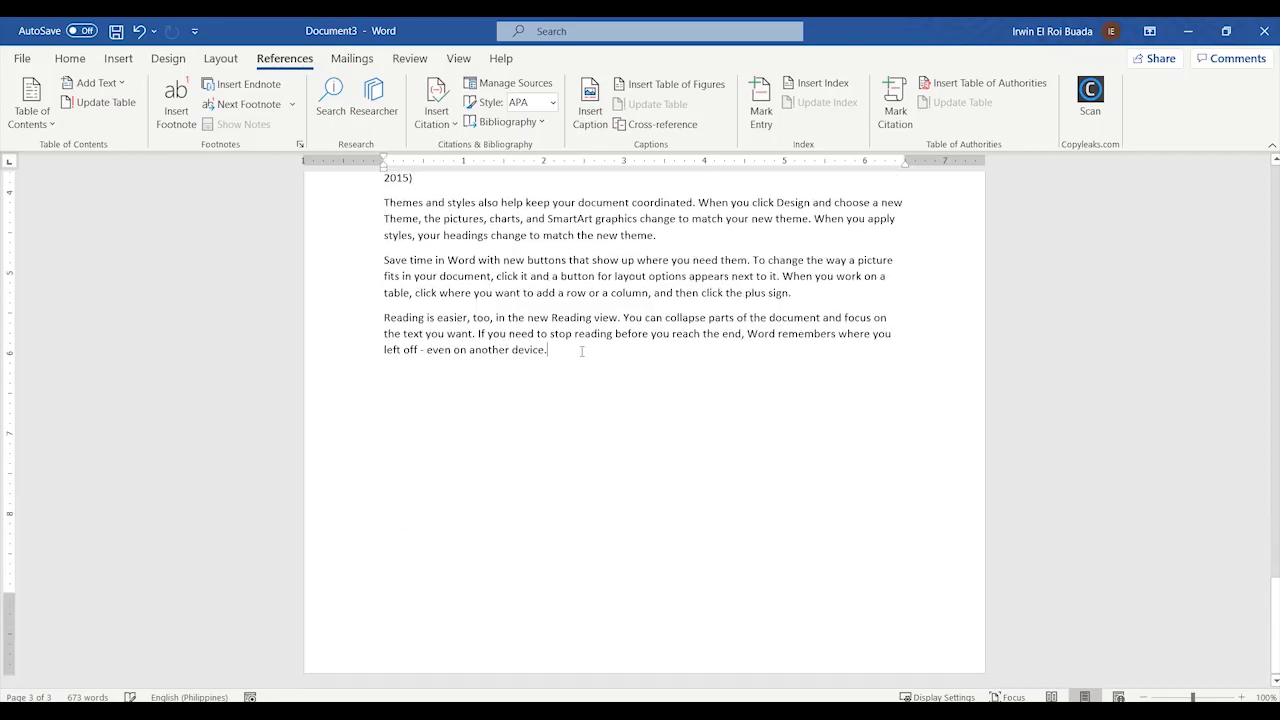
{"action": "key", "text": "Return"}
{"action": "key", "text": "Return"}
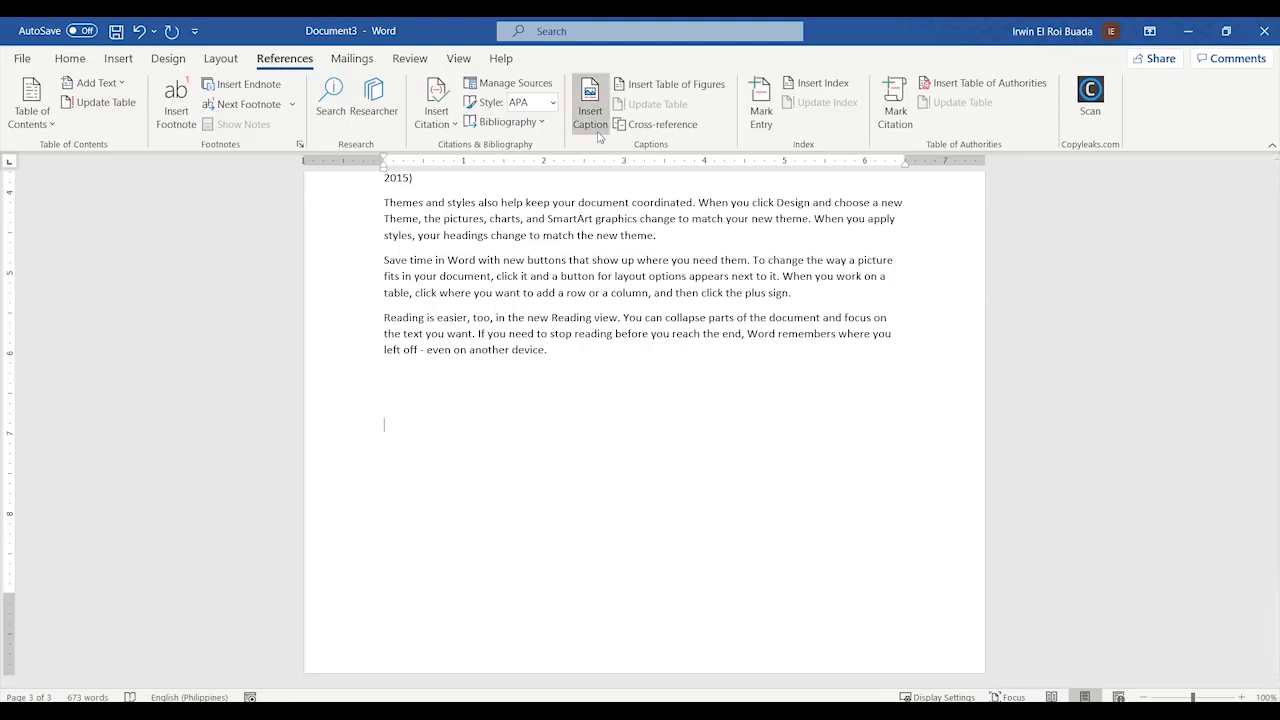
{"action": "left_click", "coordinate": [541, 123]}
{"action": "left_click", "coordinate": [541, 124]}
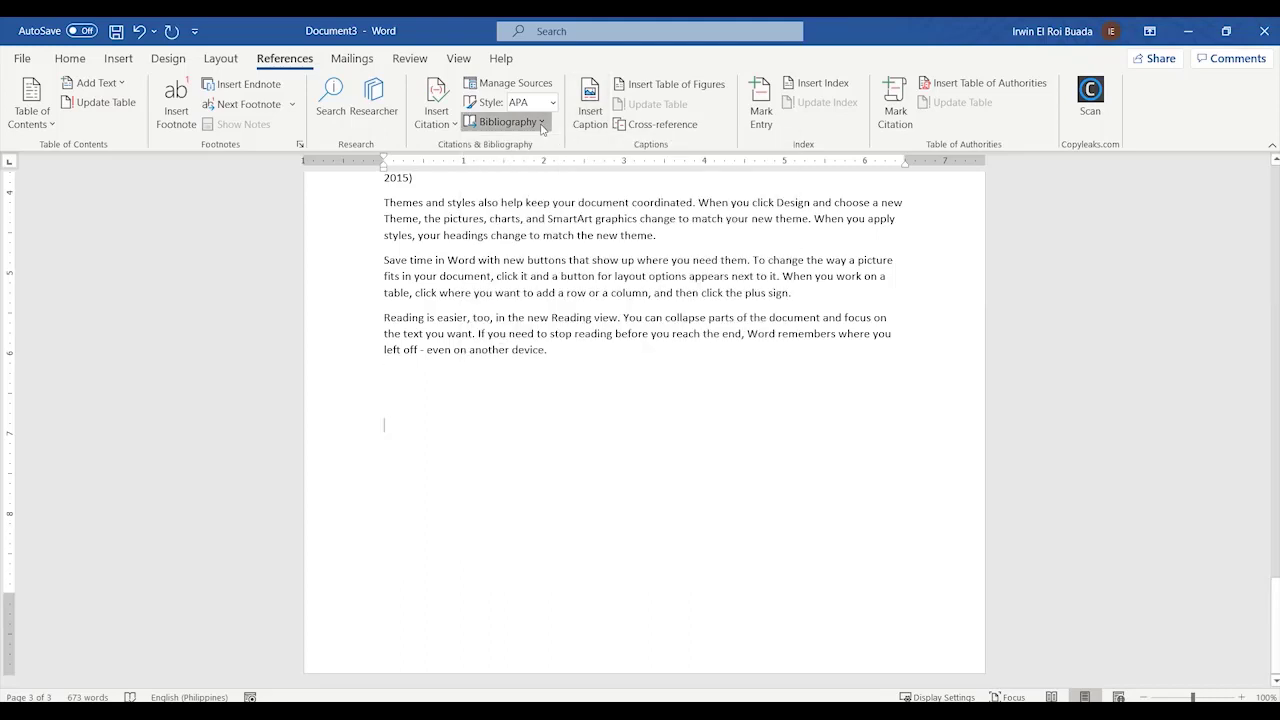
{"action": "left_click", "coordinate": [540, 123]}
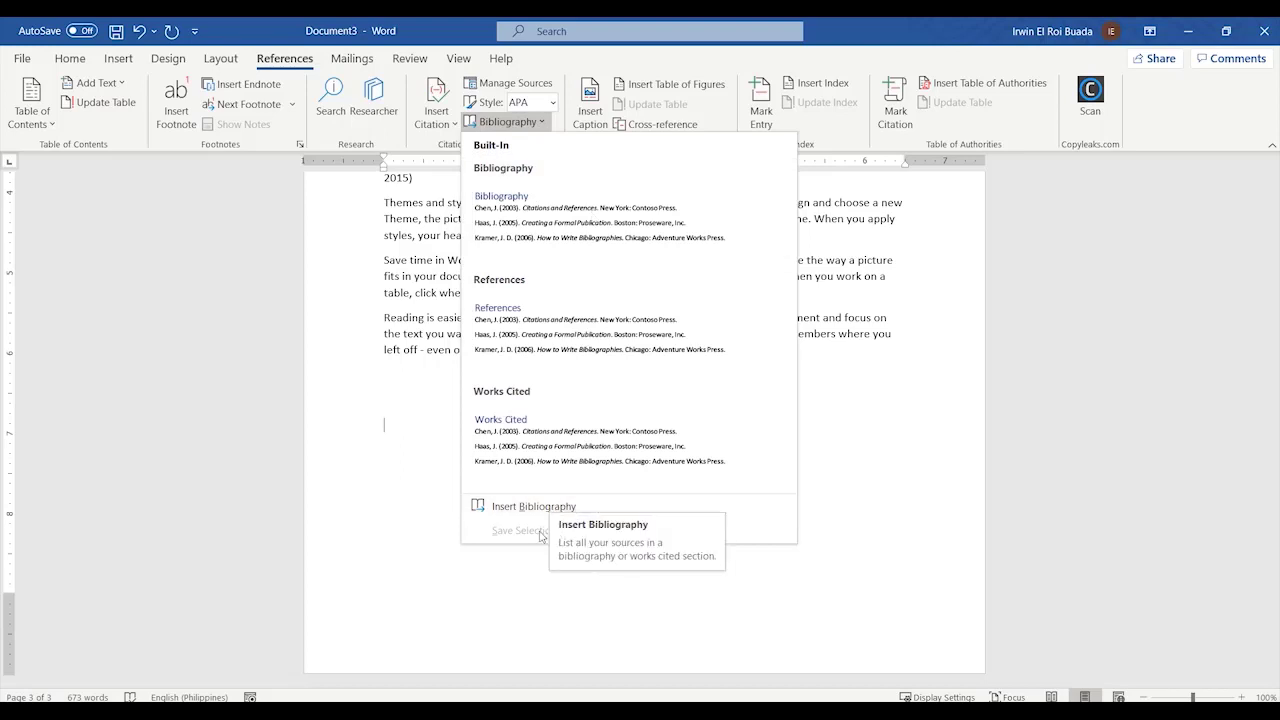
{"action": "left_click", "coordinate": [601, 243]}
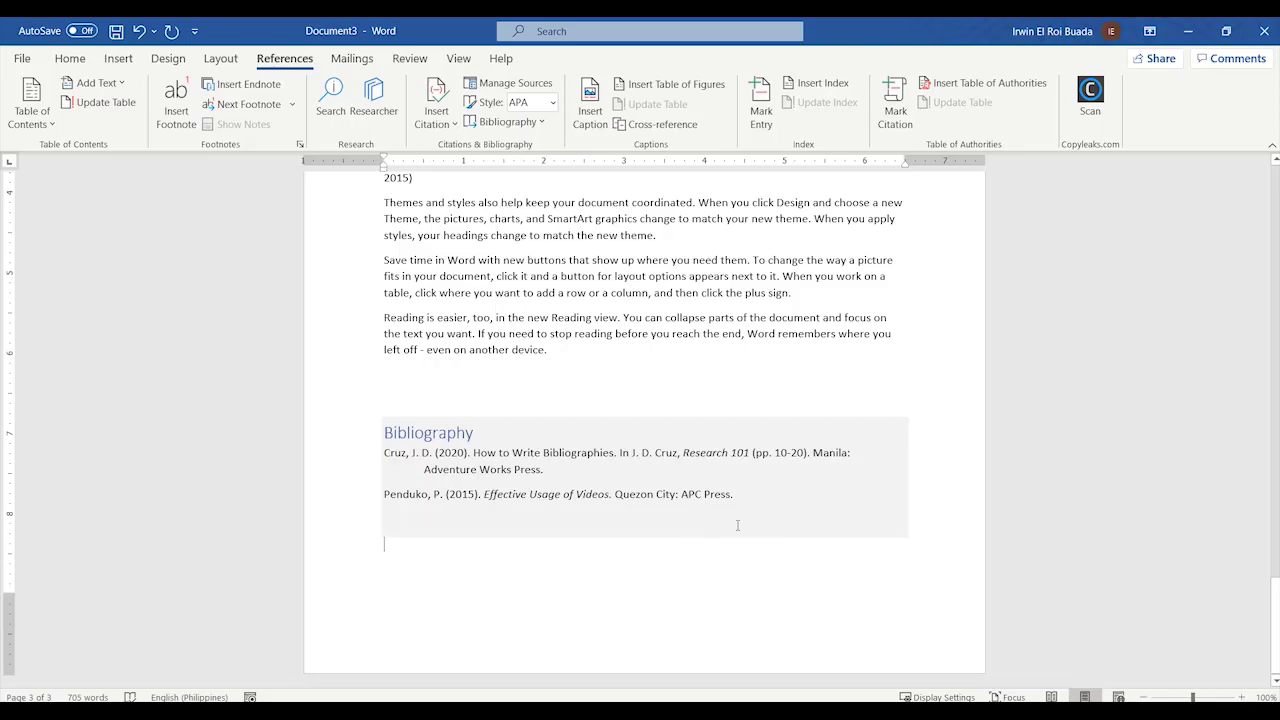
Step: Start a new citation source of type Journal Article at the end of the last paragraph under Mini-chapter1
{"action": "scroll", "coordinate": [802, 504], "scroll_direction": "up", "scroll_amount": 2}
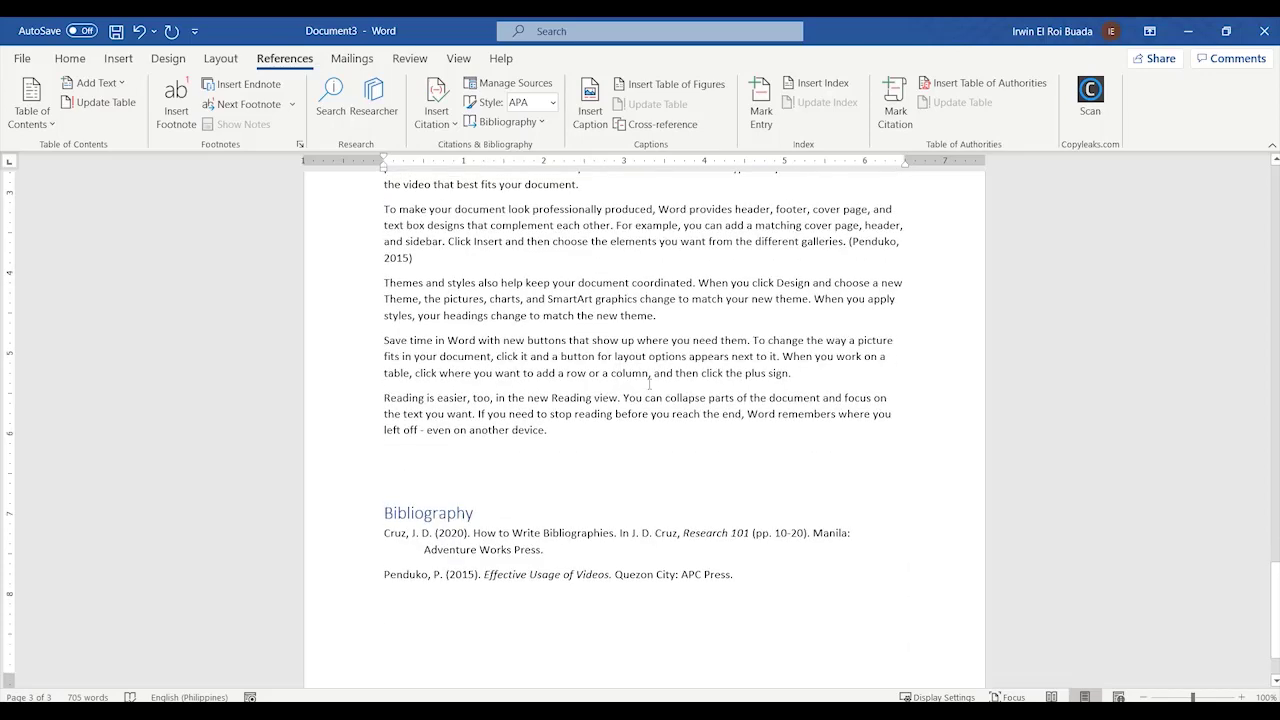
{"action": "scroll", "coordinate": [885, 468], "scroll_direction": "up", "scroll_amount": 5}
{"action": "scroll", "coordinate": [883, 468], "scroll_direction": "up", "scroll_amount": 13}
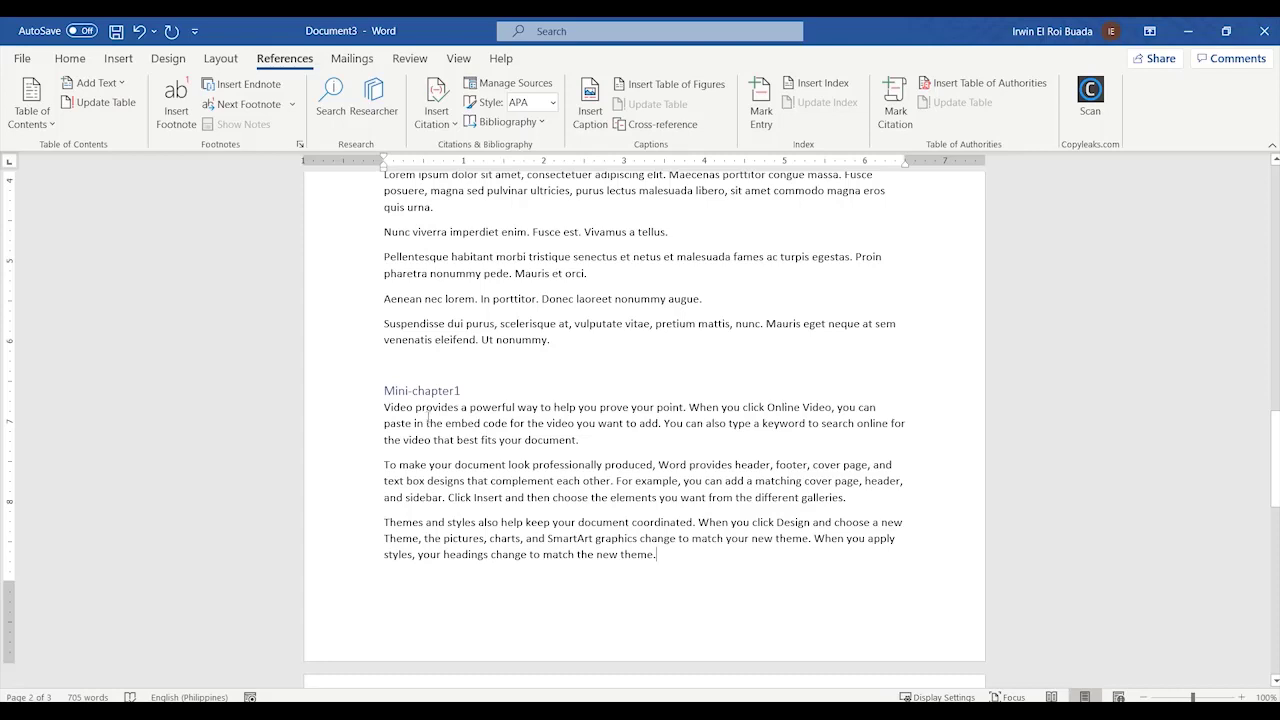
{"action": "left_click", "coordinate": [436, 112]}
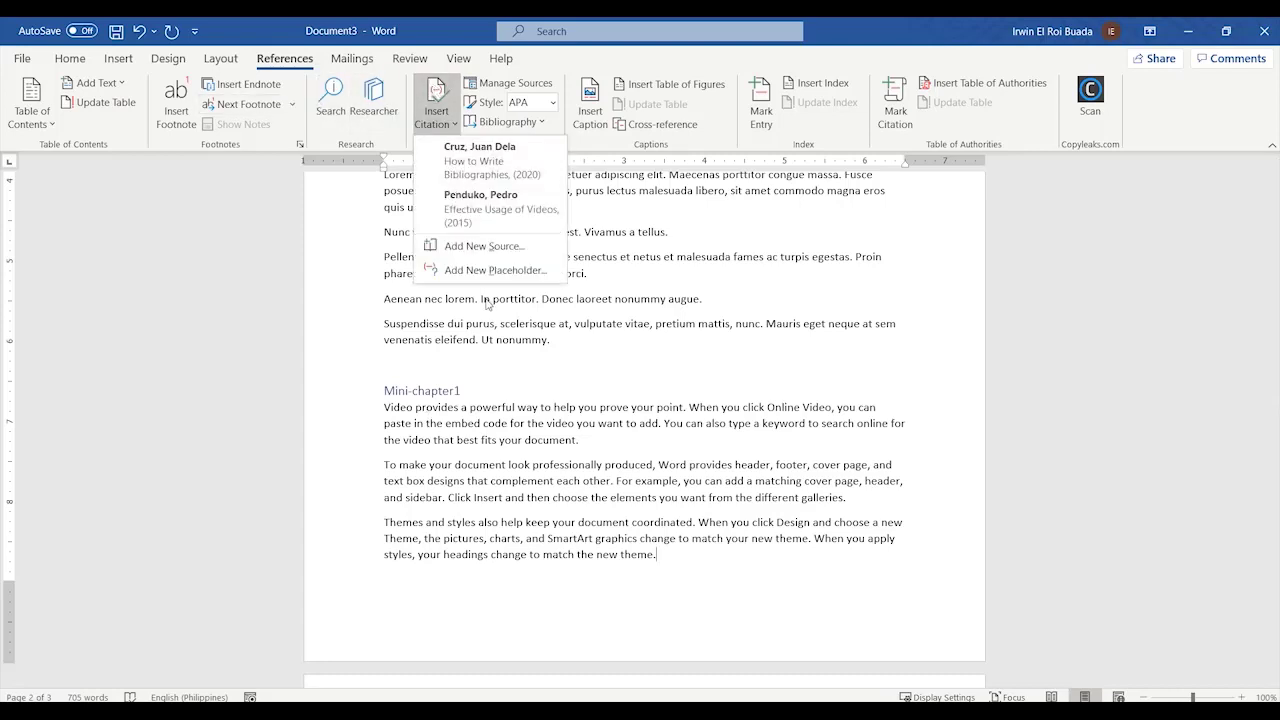
{"action": "left_click", "coordinate": [484, 246]}
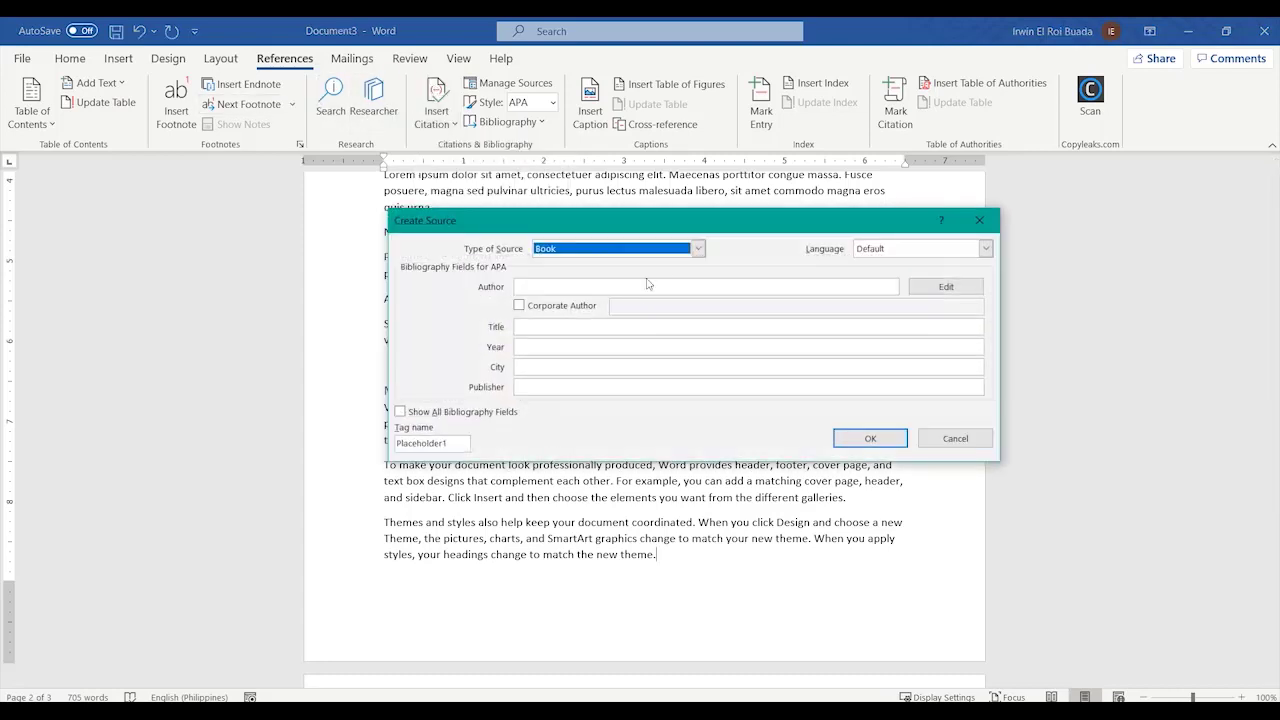
{"action": "left_click", "coordinate": [697, 248]}
{"action": "left_click", "coordinate": [594, 281]}
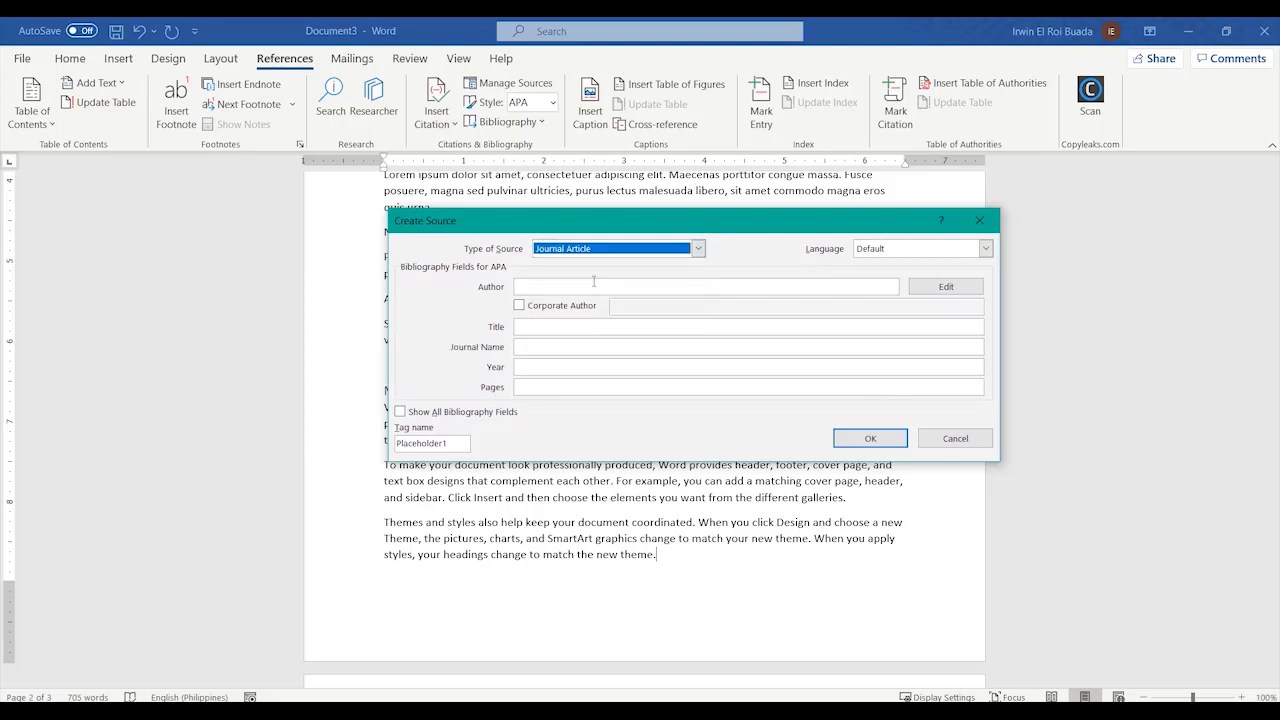
Step: Enter the author Bill Gates, the title "Secrets of MS Word" and the journal name "Office 365 in a Nutshell" for the source
{"action": "left_click", "coordinate": [621, 286]}
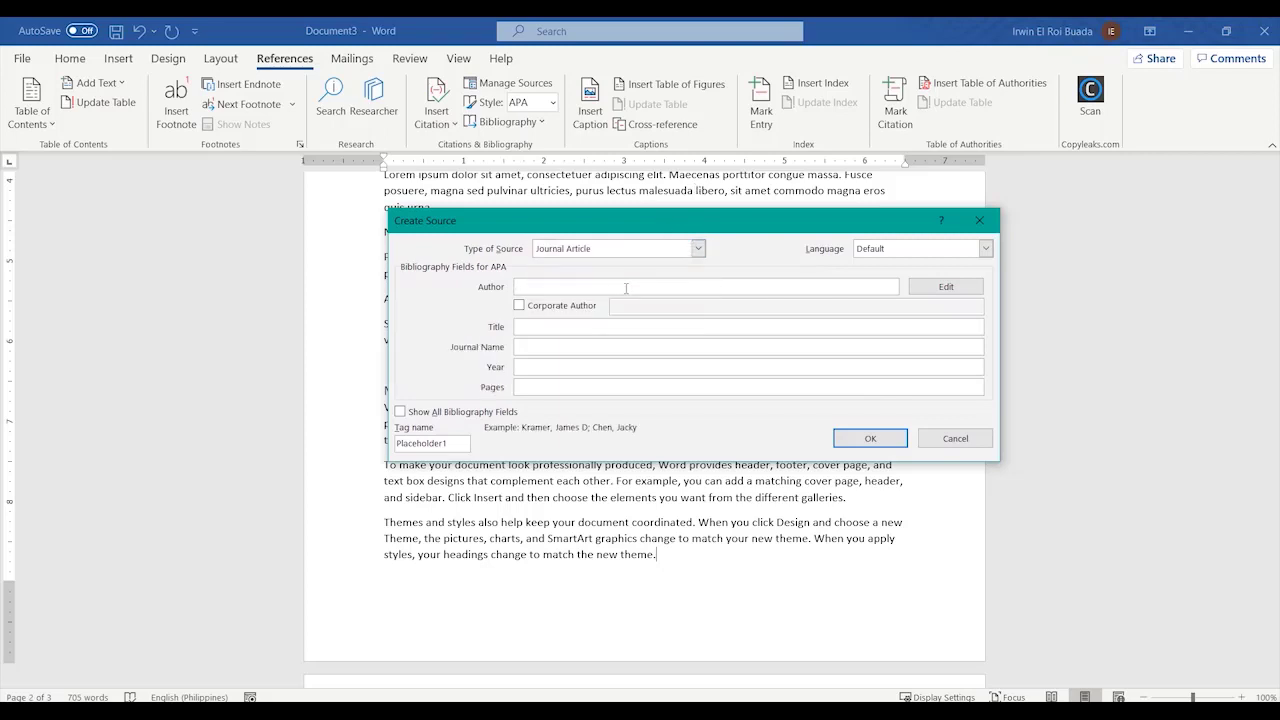
{"action": "type", "text": "Bill Gates"}
{"action": "left_click", "coordinate": [637, 326]}
{"action": "type", "text": "Secrets of"}
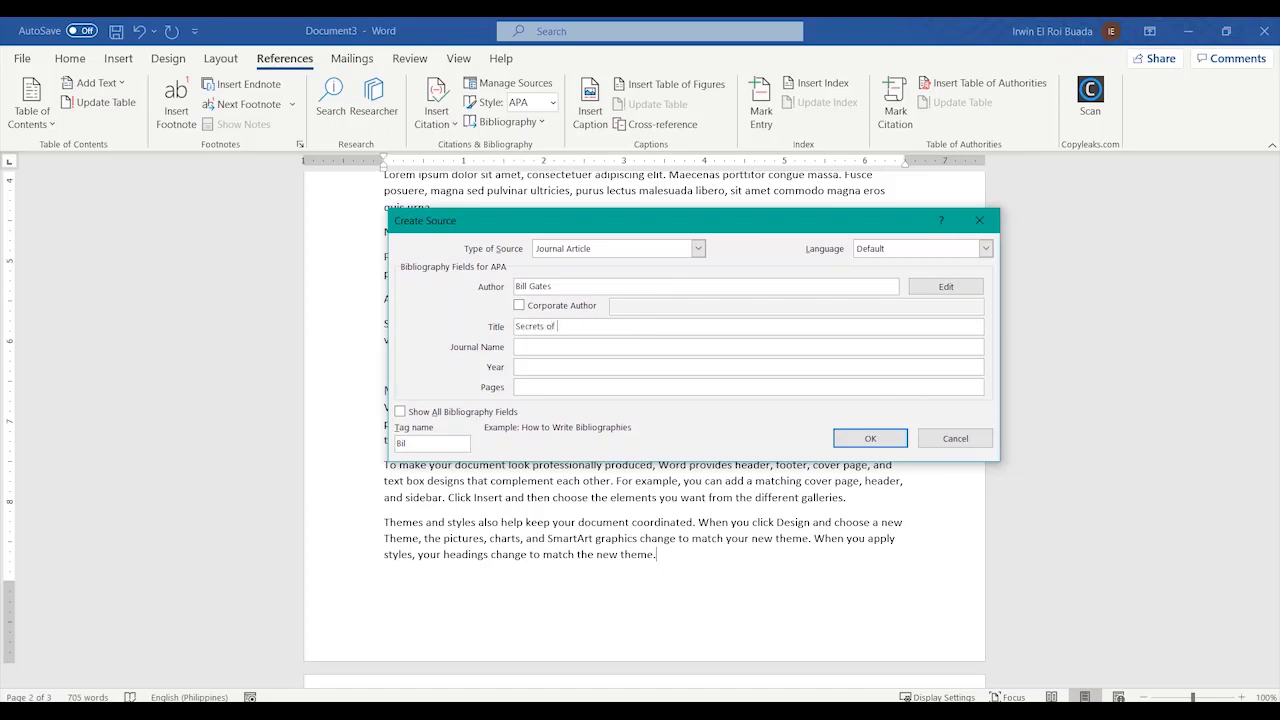
{"action": "type", "text": " MS Word"}
{"action": "left_click", "coordinate": [627, 348]}
{"action": "type", "text": "Office 365 in"}
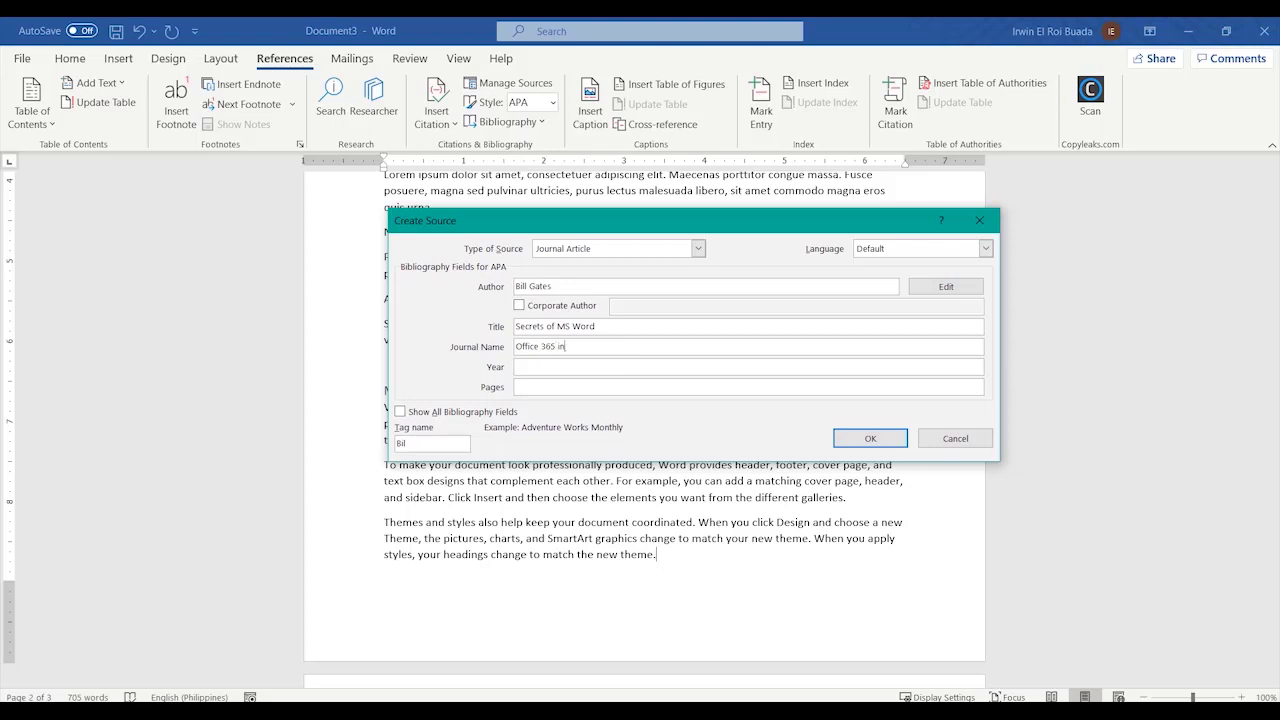
{"action": "type", "text": " a Nutshell"}
Step: Complete the journal article source with year 2019 and pages 49-50, and insert its citation
{"action": "left_click", "coordinate": [686, 364]}
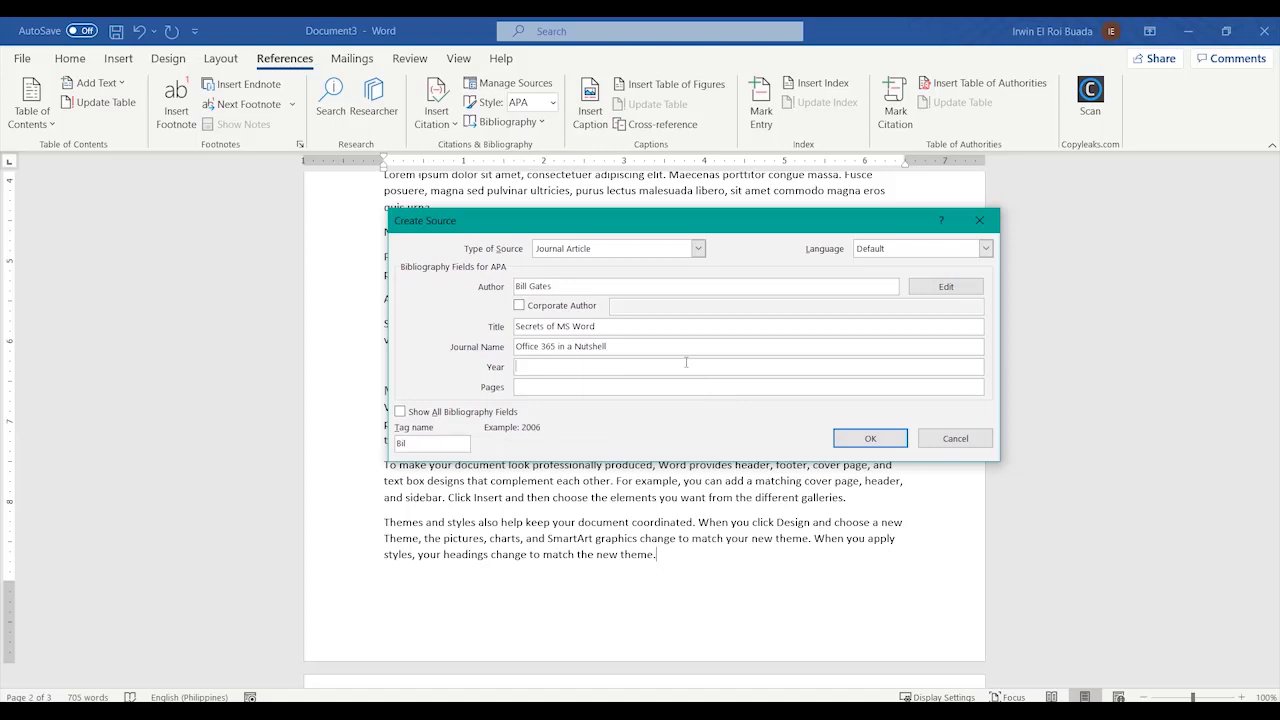
{"action": "type", "text": "2019"}
{"action": "left_click", "coordinate": [592, 390]}
{"action": "type", "text": "49-50"}
{"action": "left_click", "coordinate": [835, 440]}
{"action": "scroll", "coordinate": [879, 520], "scroll_direction": "down", "scroll_amount": 2}
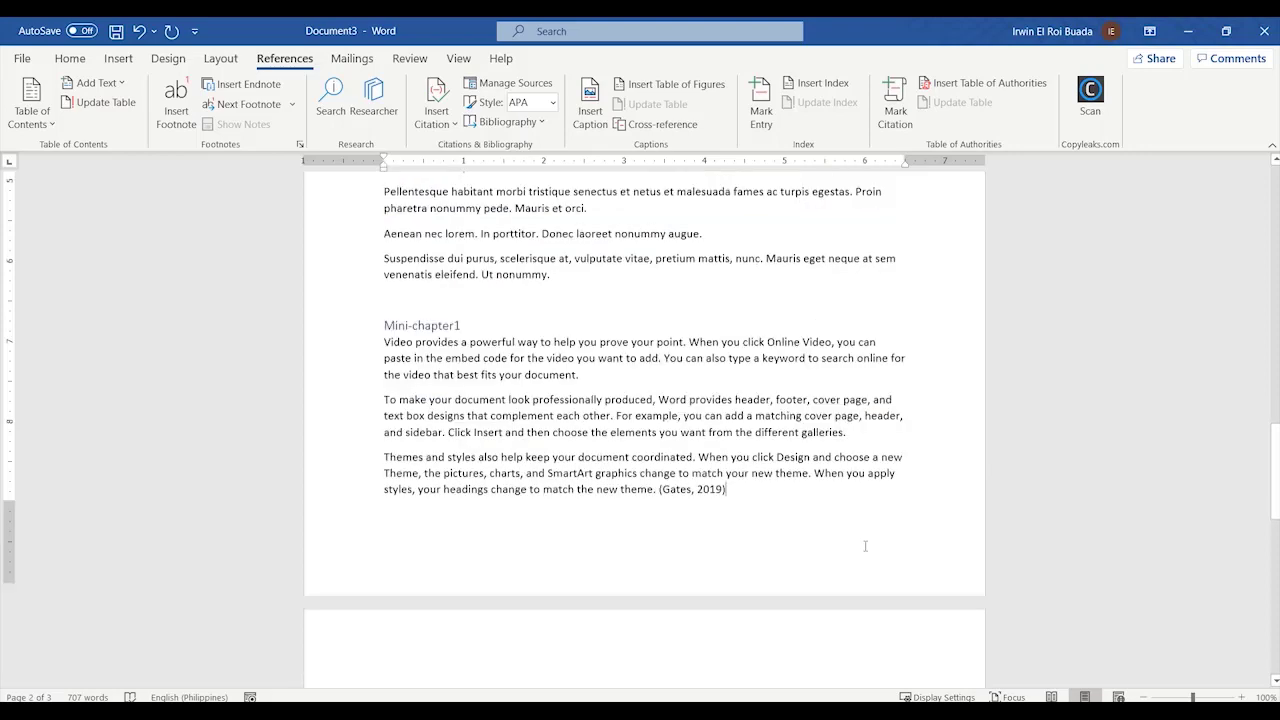
Step: Update the citations and bibliography at the end of the document to include the new journal article source
{"action": "scroll", "coordinate": [879, 520], "scroll_direction": "down", "scroll_amount": 8}
{"action": "left_click", "coordinate": [559, 452]}
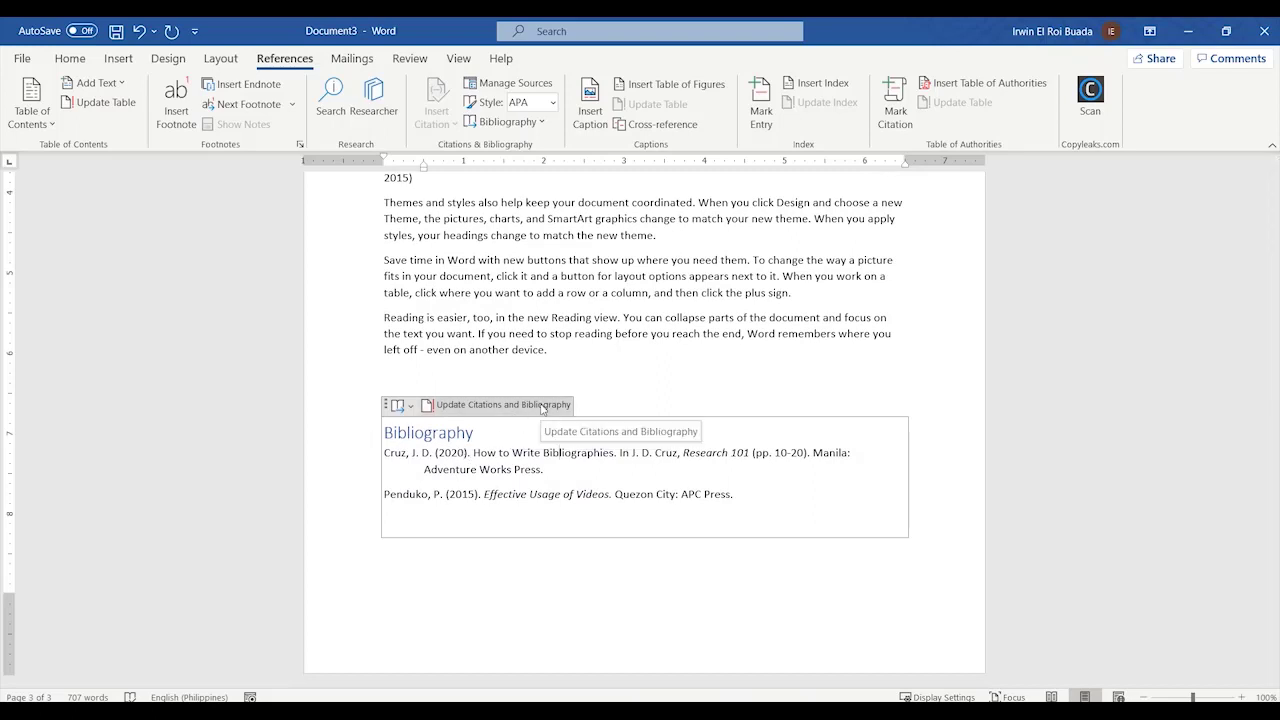
{"action": "left_click", "coordinate": [543, 406]}
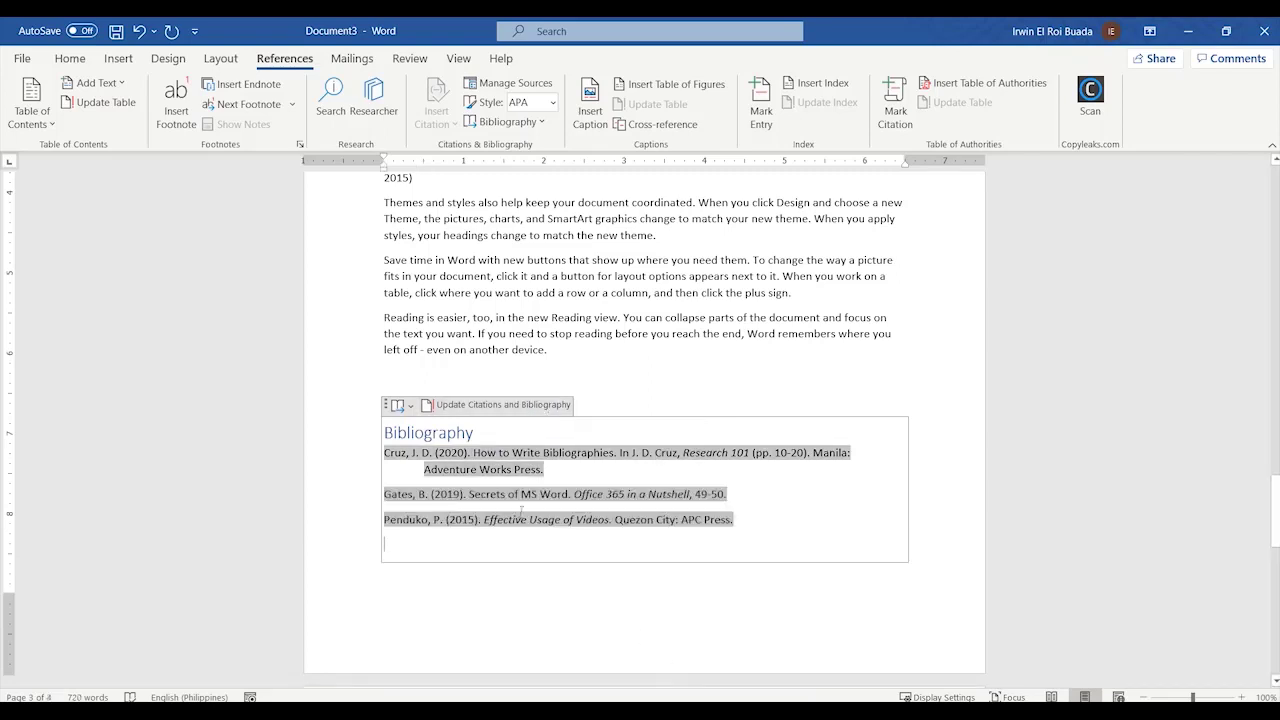
{"action": "left_click", "coordinate": [409, 494]}
{"action": "left_click", "coordinate": [500, 594]}
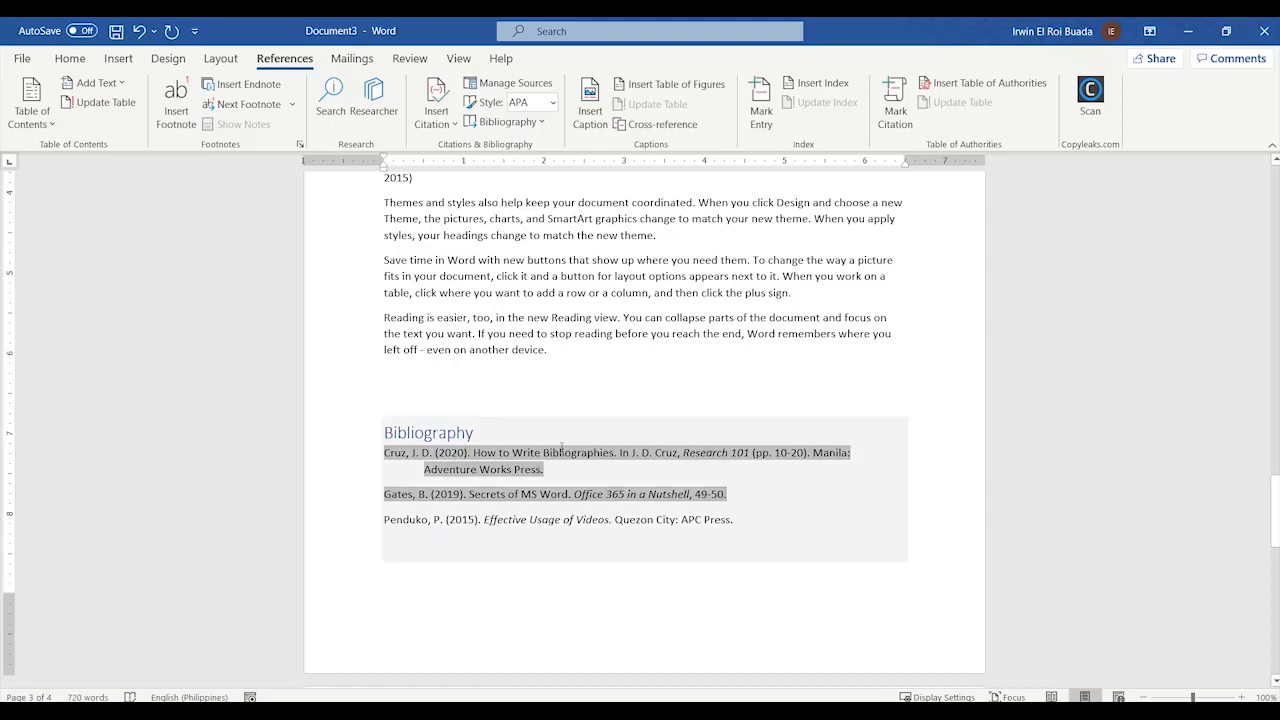
{"action": "left_click", "coordinate": [434, 546]}
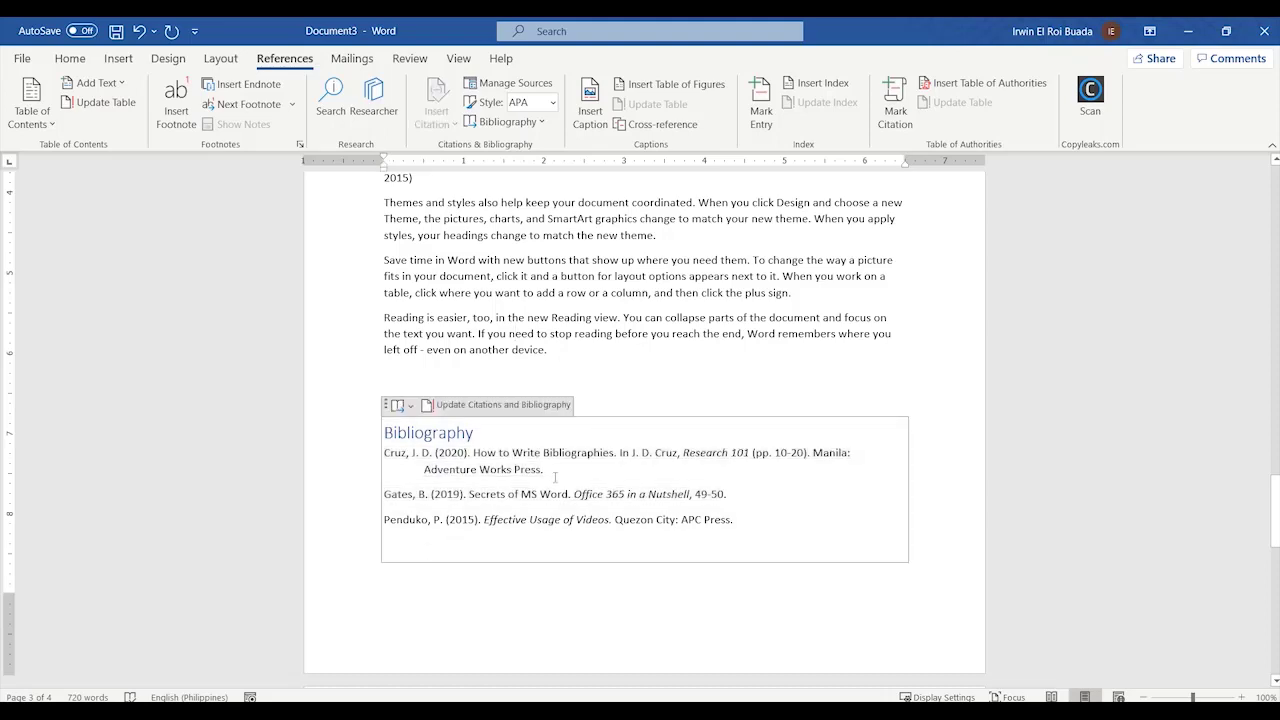
{"action": "scroll", "coordinate": [875, 296], "scroll_direction": "up", "scroll_amount": 15}
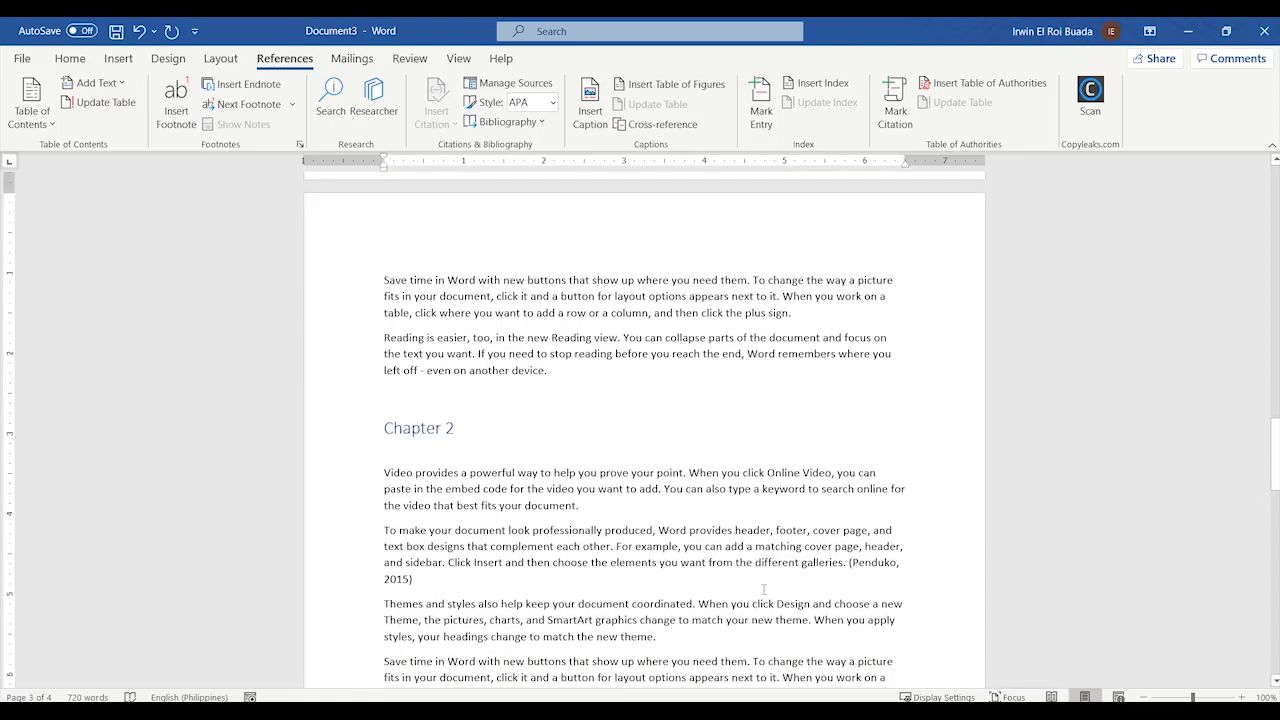
{"action": "scroll", "coordinate": [920, 534], "scroll_direction": "down", "scroll_amount": 2}
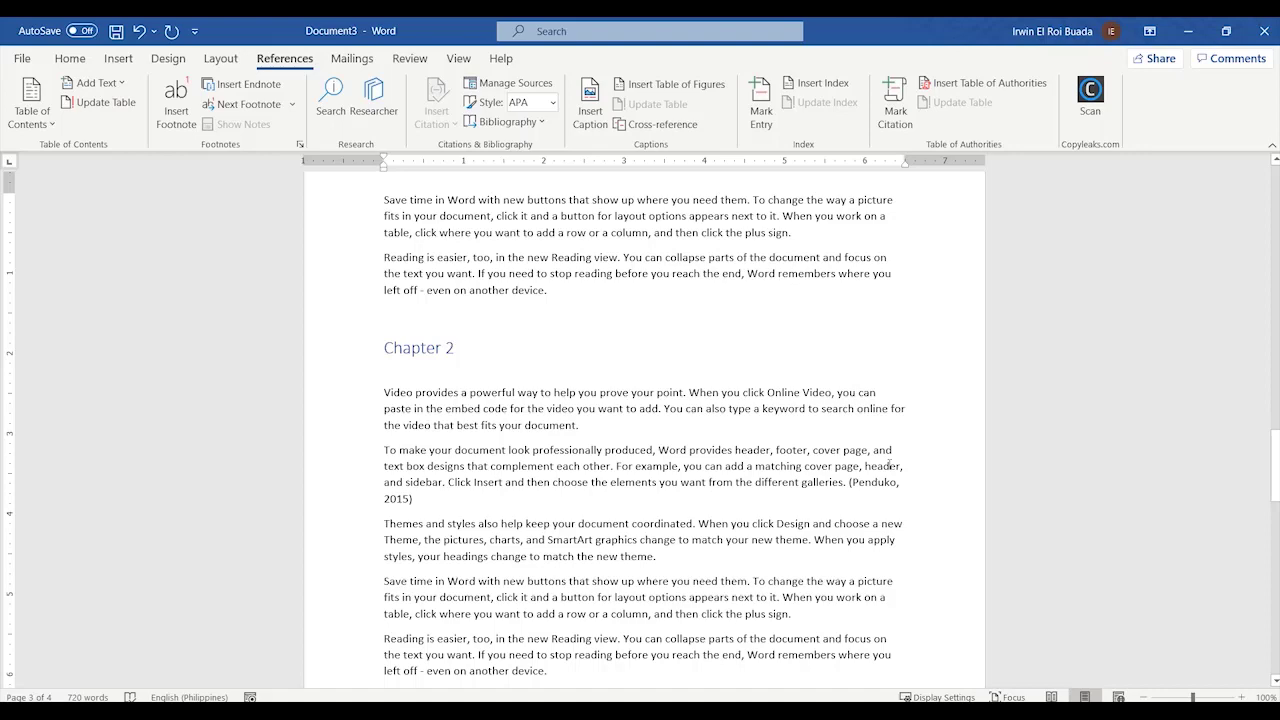
{"action": "scroll", "coordinate": [870, 490], "scroll_direction": "down", "scroll_amount": 4}
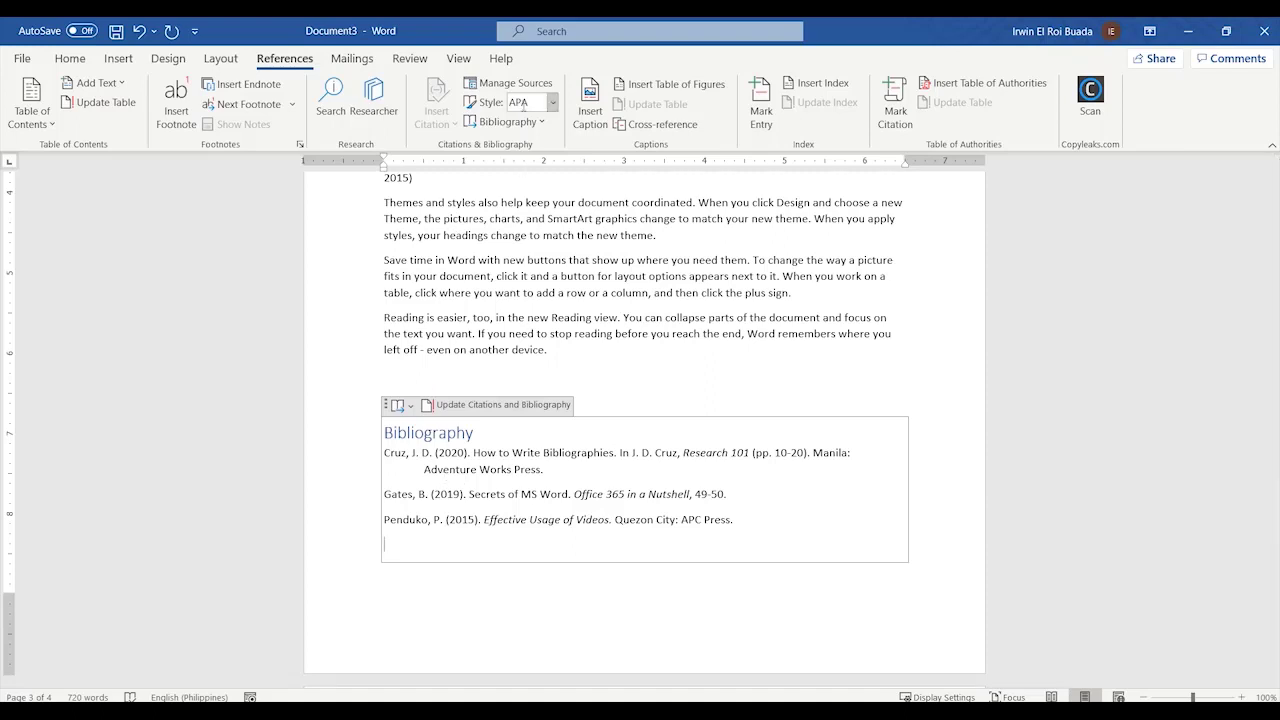
Step: Examine the sources in the Source Manager's master list and their APA citation previews, and close it without changes
{"action": "left_click", "coordinate": [530, 87]}
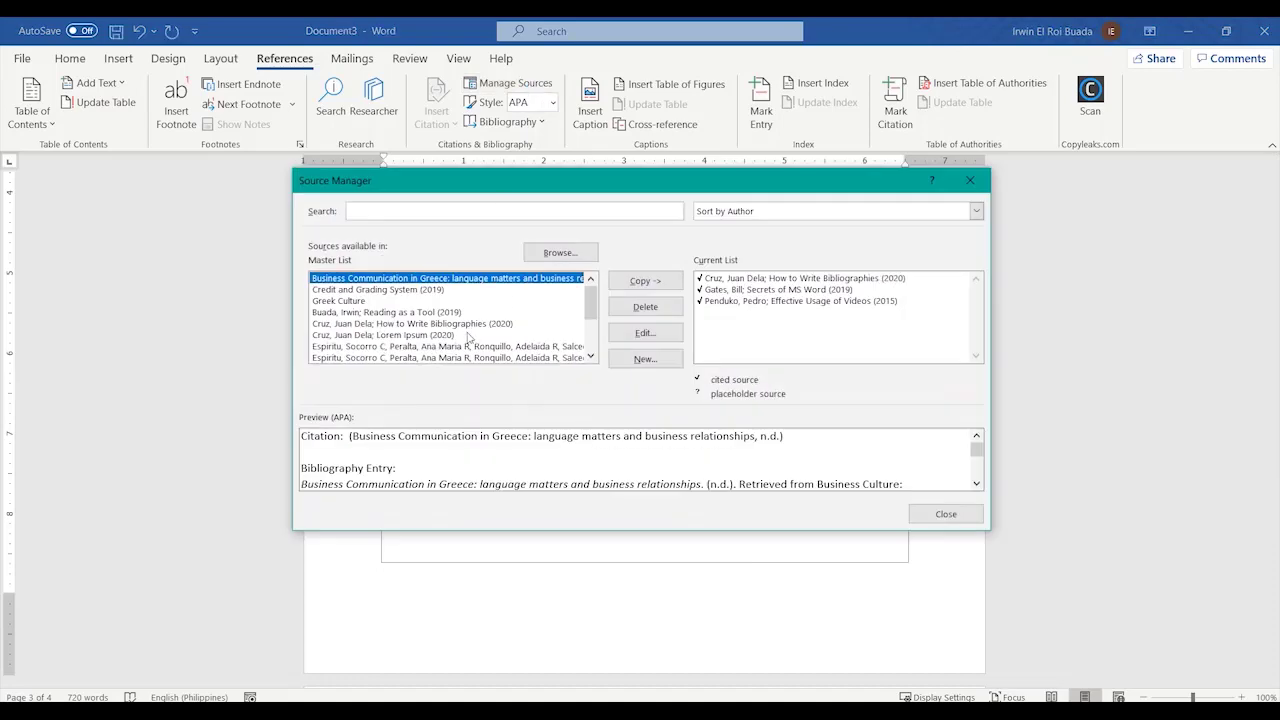
{"action": "scroll", "coordinate": [462, 326], "scroll_direction": "down", "scroll_amount": 2}
{"action": "scroll", "coordinate": [470, 340], "scroll_direction": "up", "scroll_amount": 2}
{"action": "scroll", "coordinate": [476, 349], "scroll_direction": "down", "scroll_amount": 2}
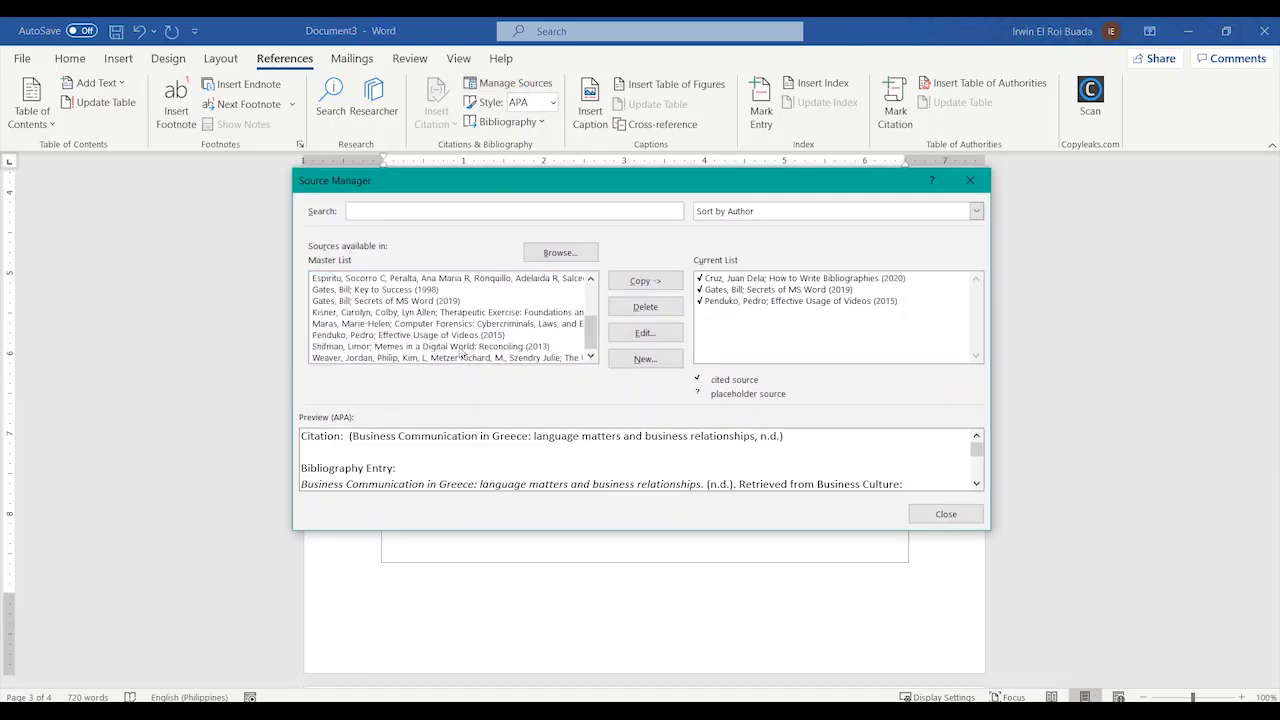
{"action": "left_click", "coordinate": [440, 357]}
{"action": "left_click", "coordinate": [447, 339]}
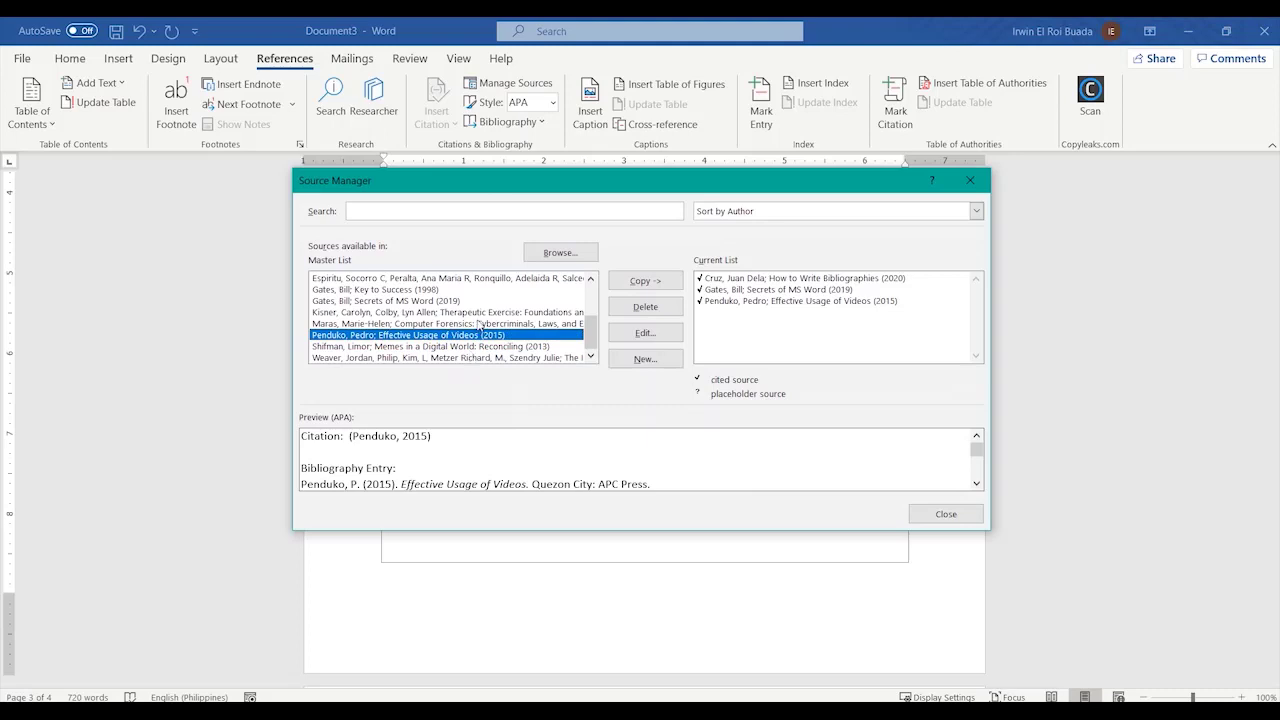
{"action": "scroll", "coordinate": [470, 330], "scroll_direction": "up", "scroll_amount": 2}
{"action": "left_click", "coordinate": [425, 324]}
{"action": "left_click", "coordinate": [432, 313]}
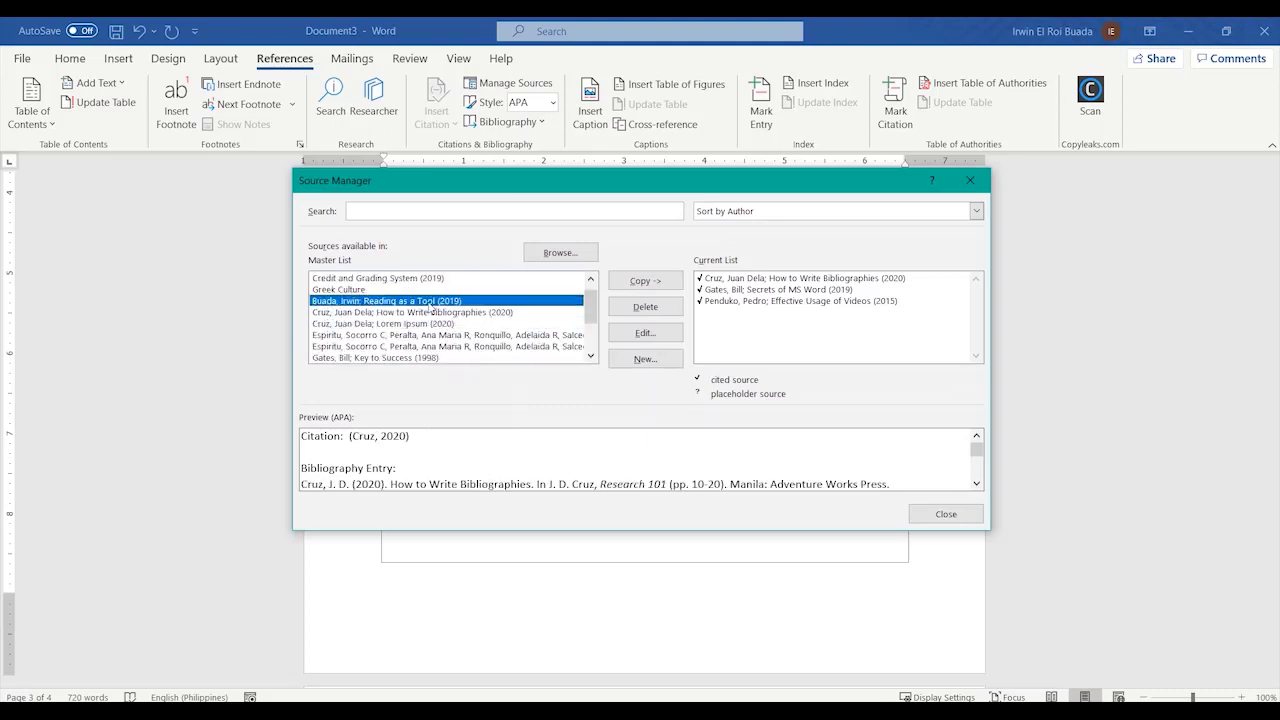
{"action": "scroll", "coordinate": [435, 310], "scroll_direction": "up", "scroll_amount": 1}
{"action": "left_click", "coordinate": [440, 310]}
{"action": "left_click", "coordinate": [430, 281]}
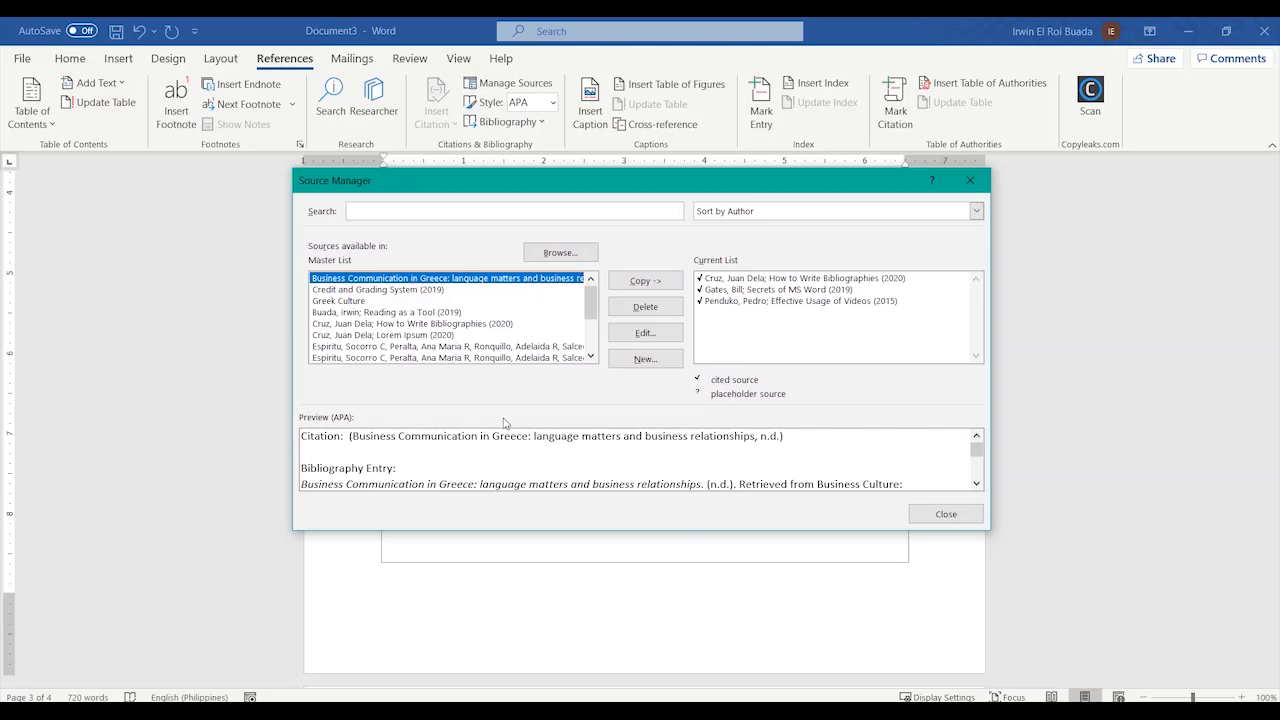
{"action": "left_click", "coordinate": [535, 324]}
{"action": "left_click", "coordinate": [550, 289]}
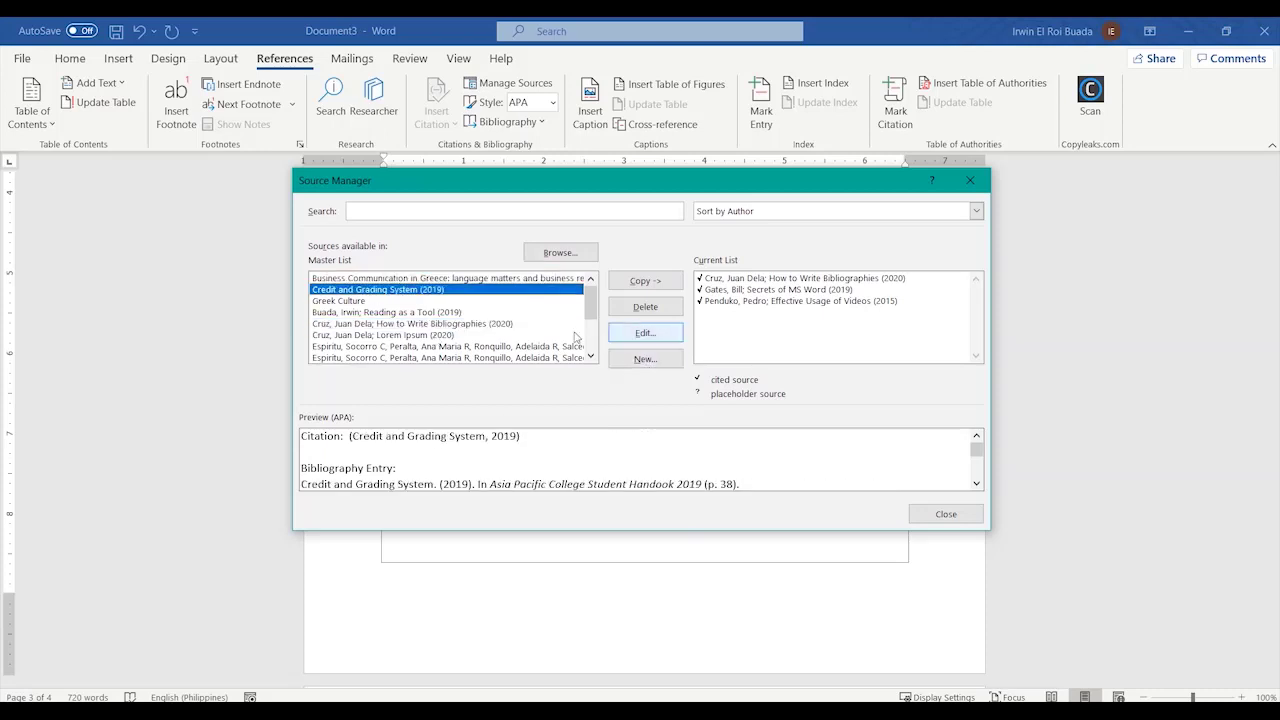
{"action": "left_click", "coordinate": [946, 514]}
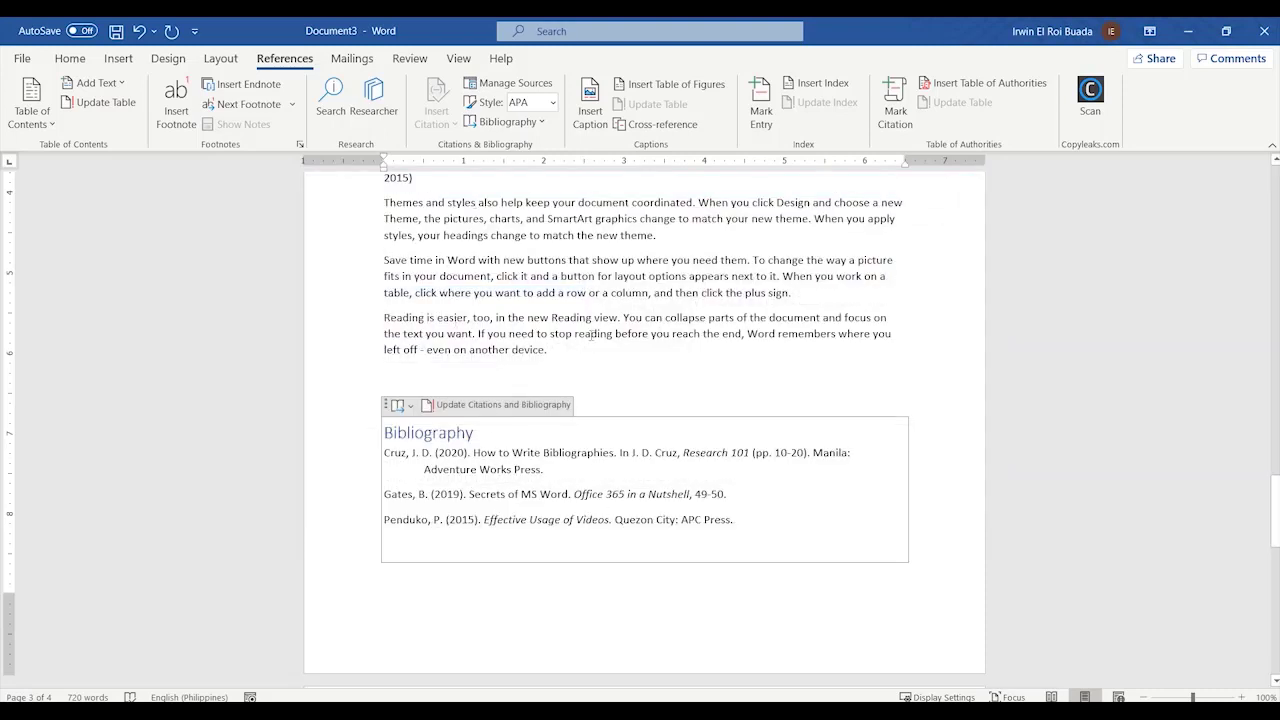
{"action": "left_click", "coordinate": [507, 121]}
{"action": "left_click", "coordinate": [543, 240]}
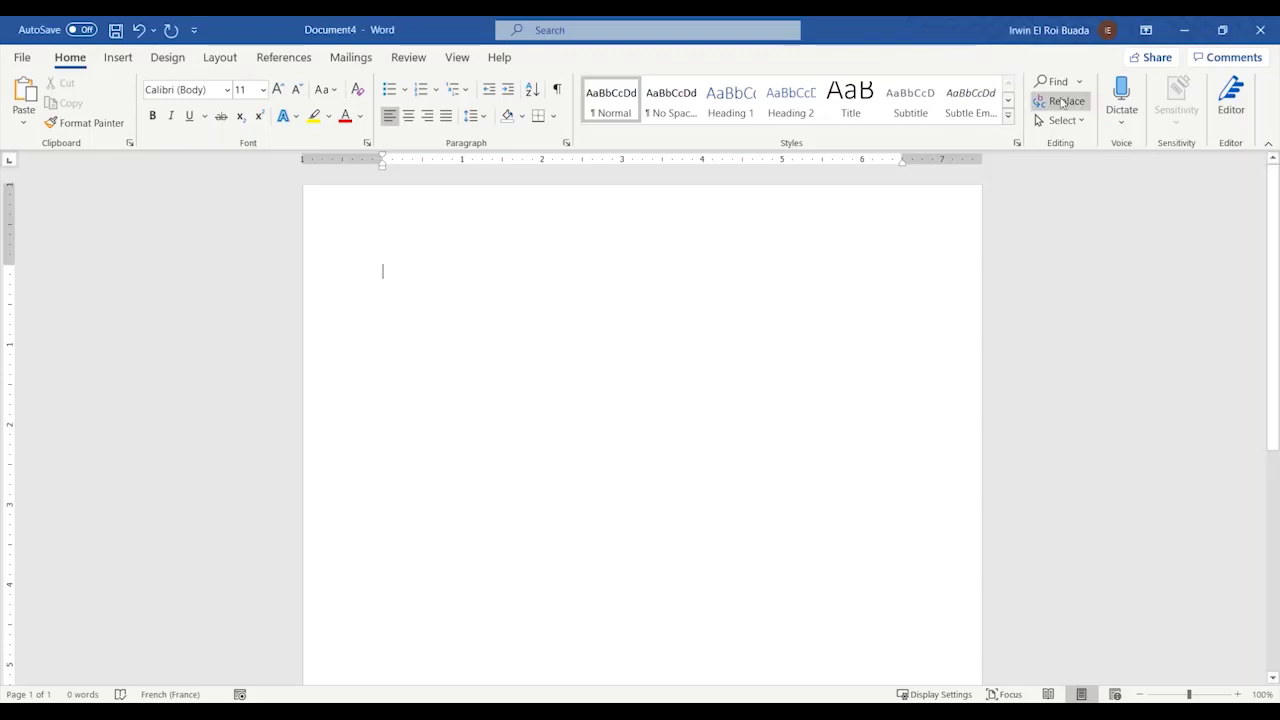
Step: Look through the available dictation languages and dictate a passage of spoken text into the blank document
{"action": "left_click", "coordinate": [1120, 124]}
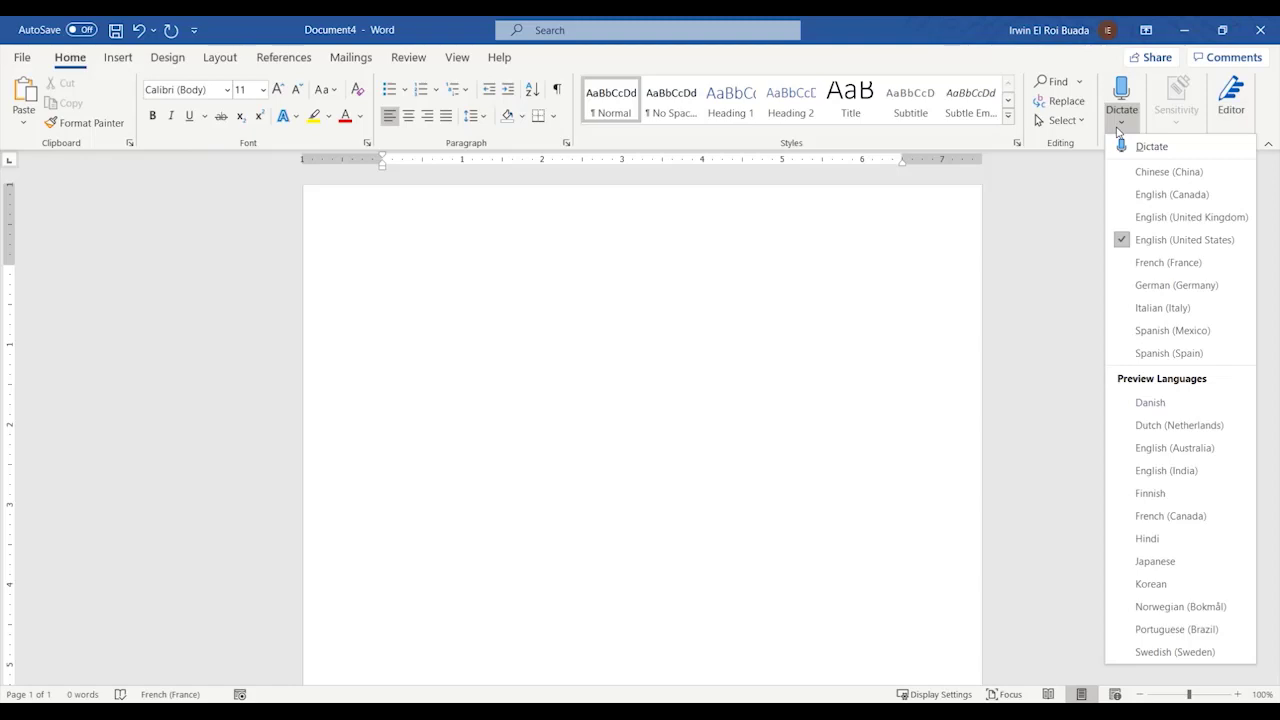
{"action": "left_click", "coordinate": [1119, 127]}
{"action": "left_click", "coordinate": [1127, 126]}
{"action": "left_click", "coordinate": [1003, 345]}
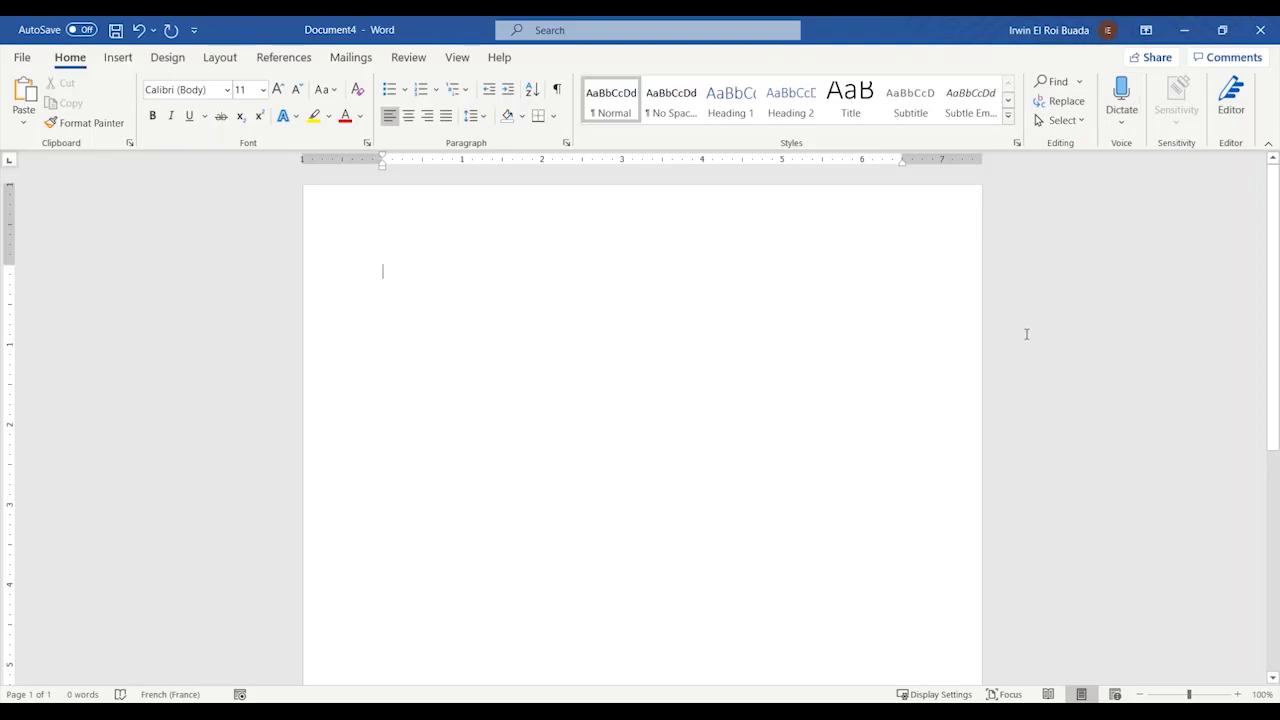
{"action": "left_click", "coordinate": [1124, 103]}
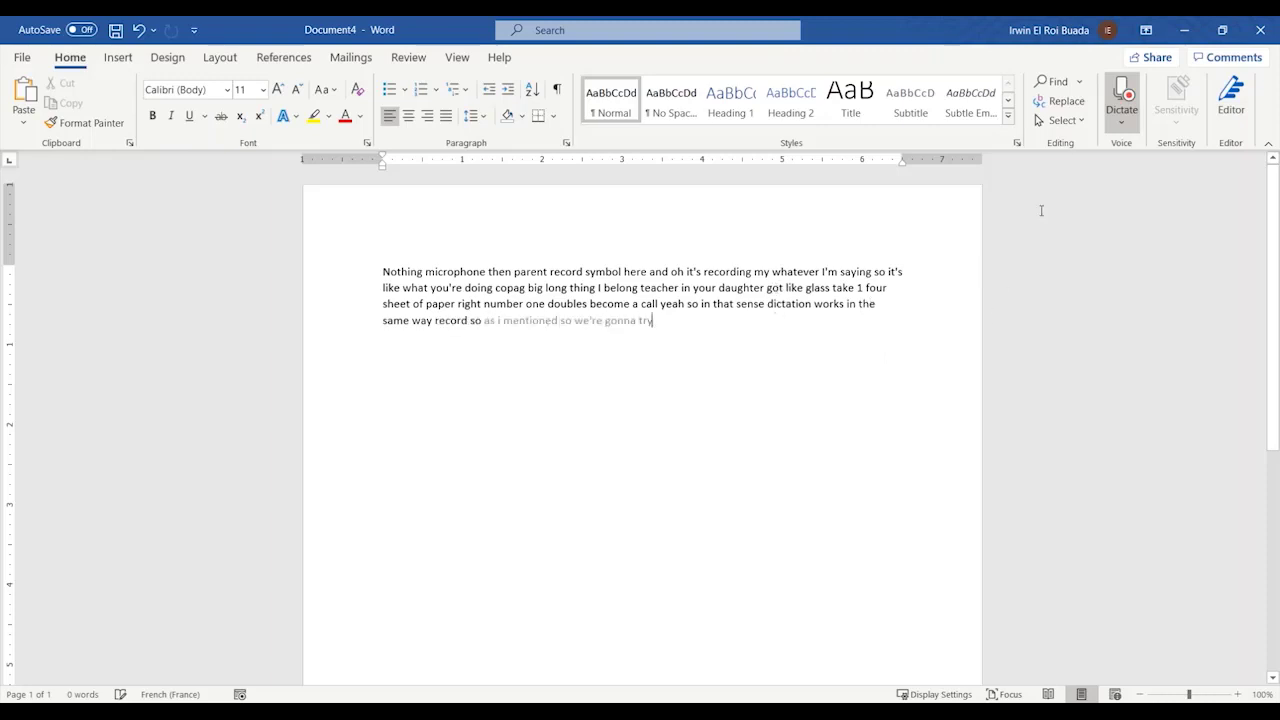
{"action": "left_click", "coordinate": [1120, 100]}
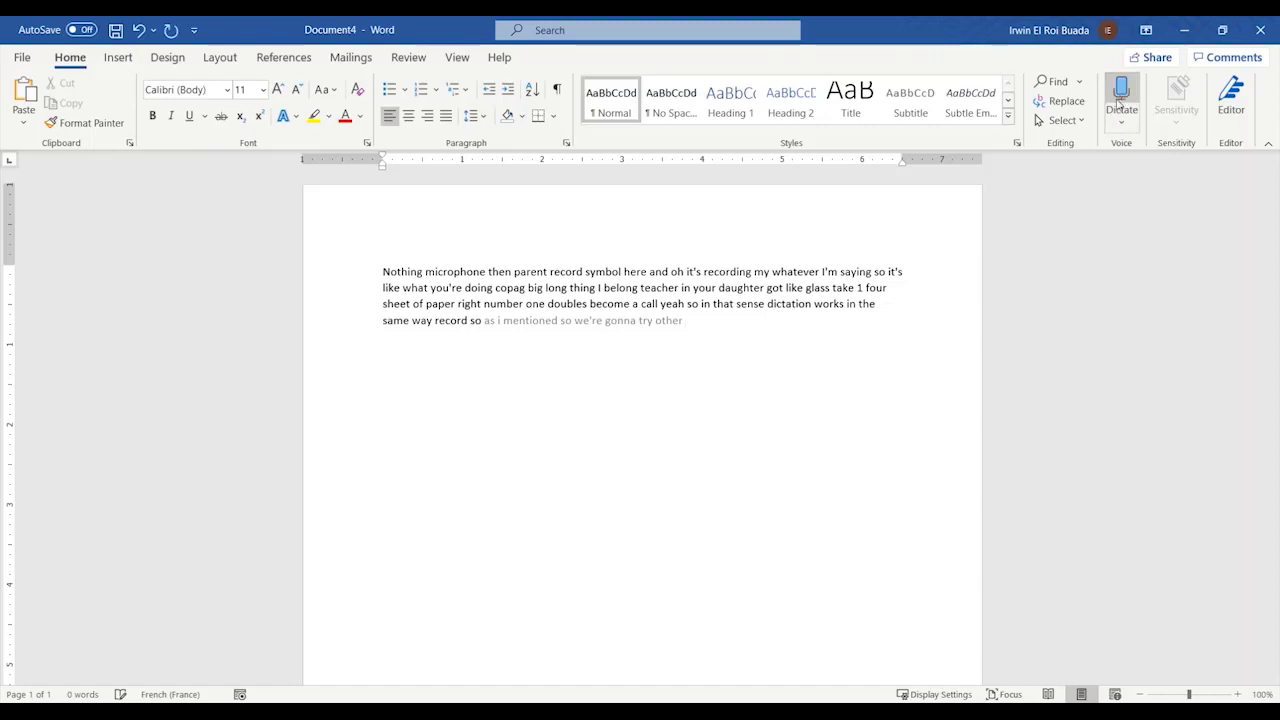
Step: Set the dictation language to Spanish (Spain) and dictate a spoken passage after the existing text
{"action": "left_click", "coordinate": [1122, 123]}
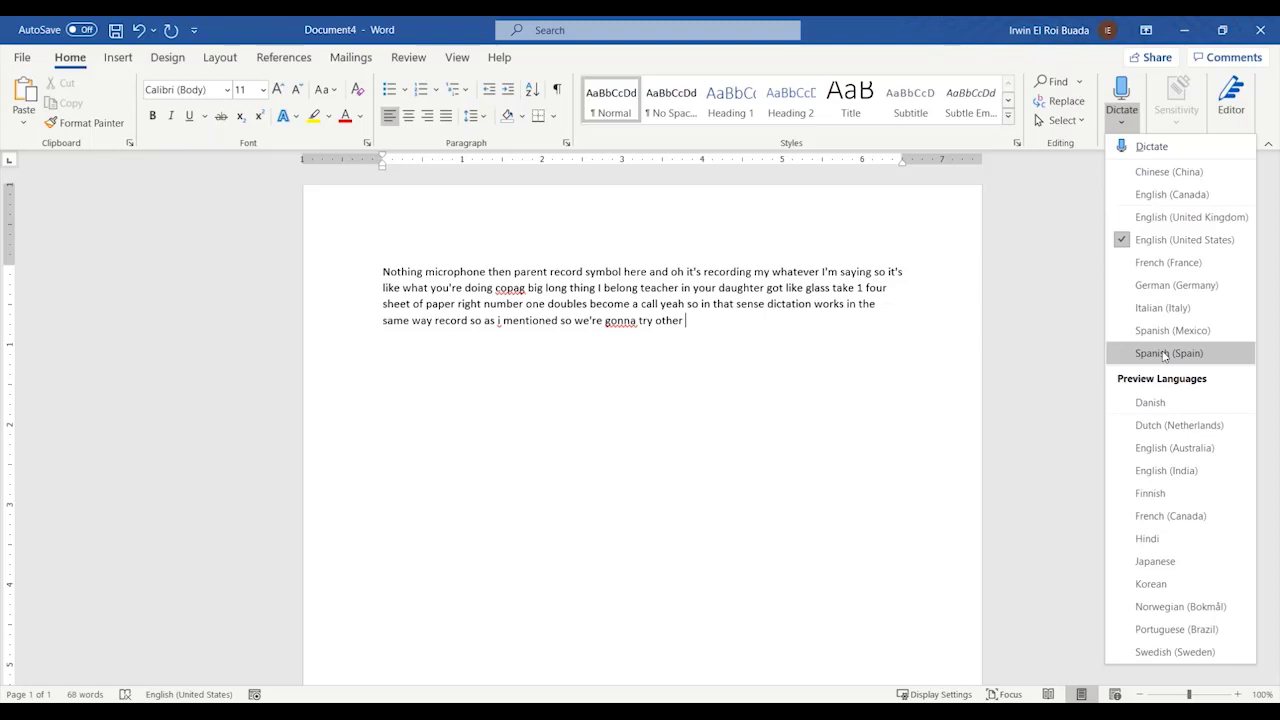
{"action": "left_click", "coordinate": [1165, 354]}
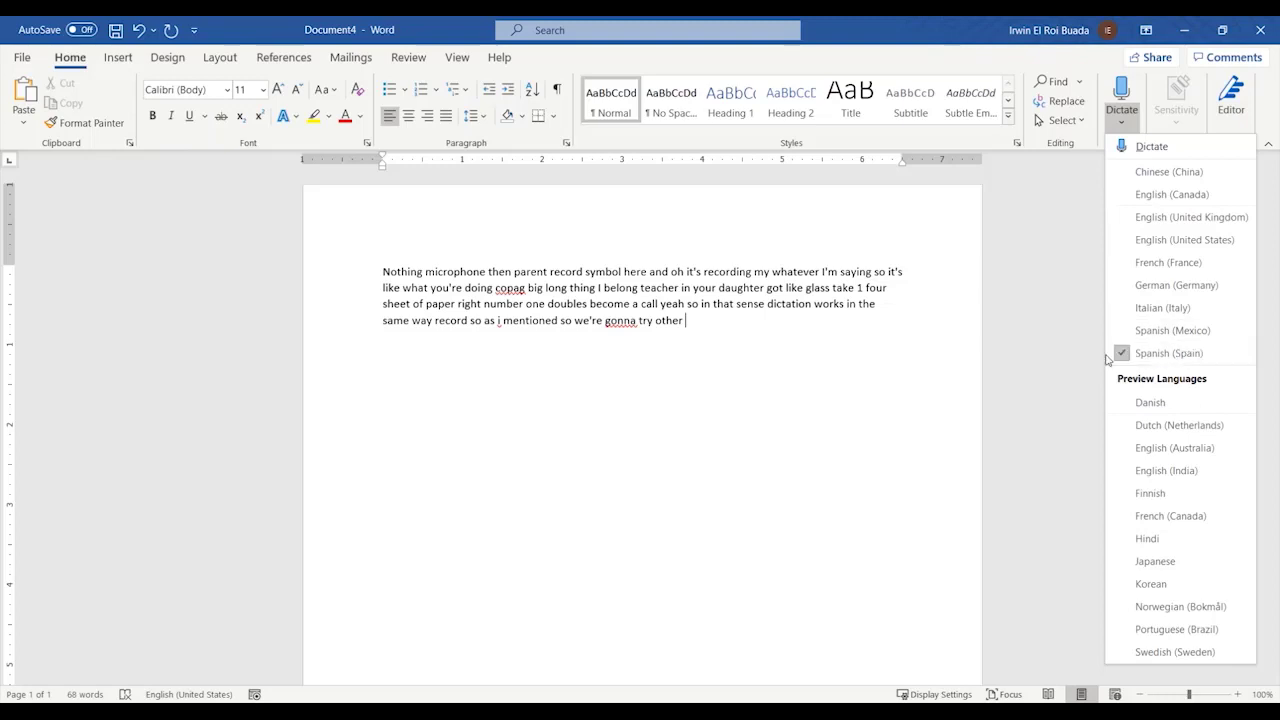
{"action": "left_click", "coordinate": [1050, 232]}
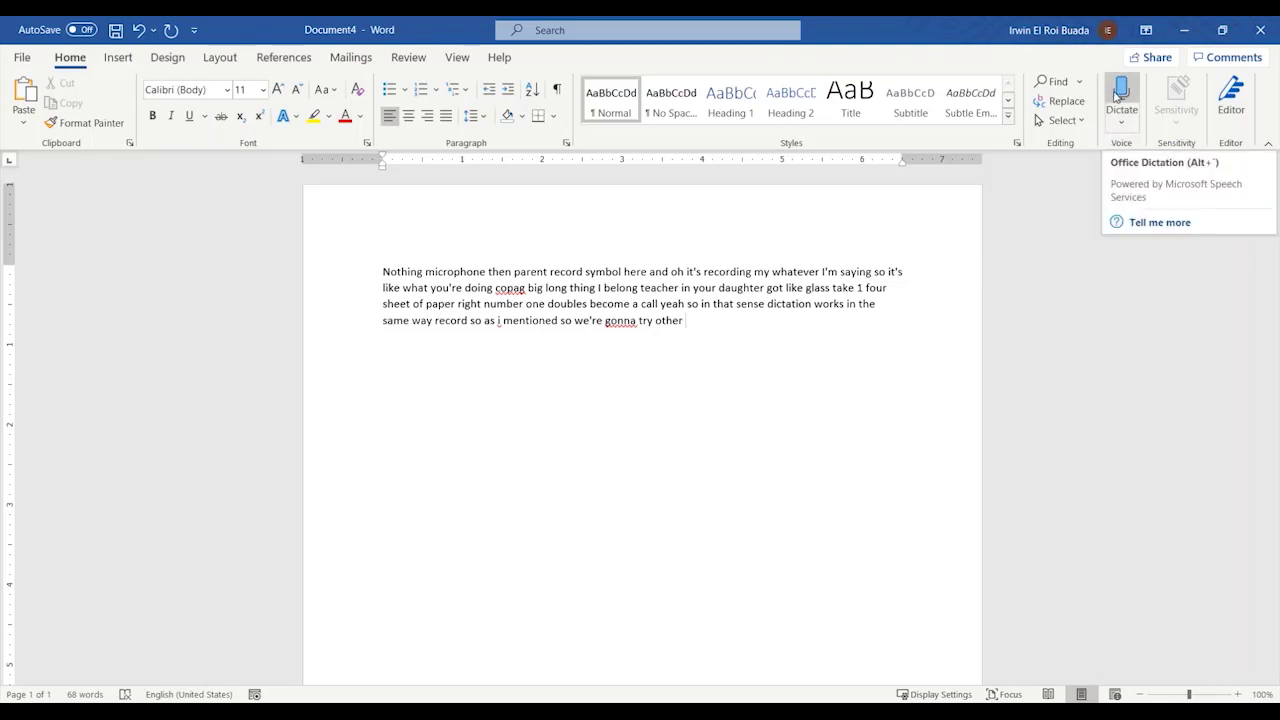
{"action": "left_click", "coordinate": [1119, 95]}
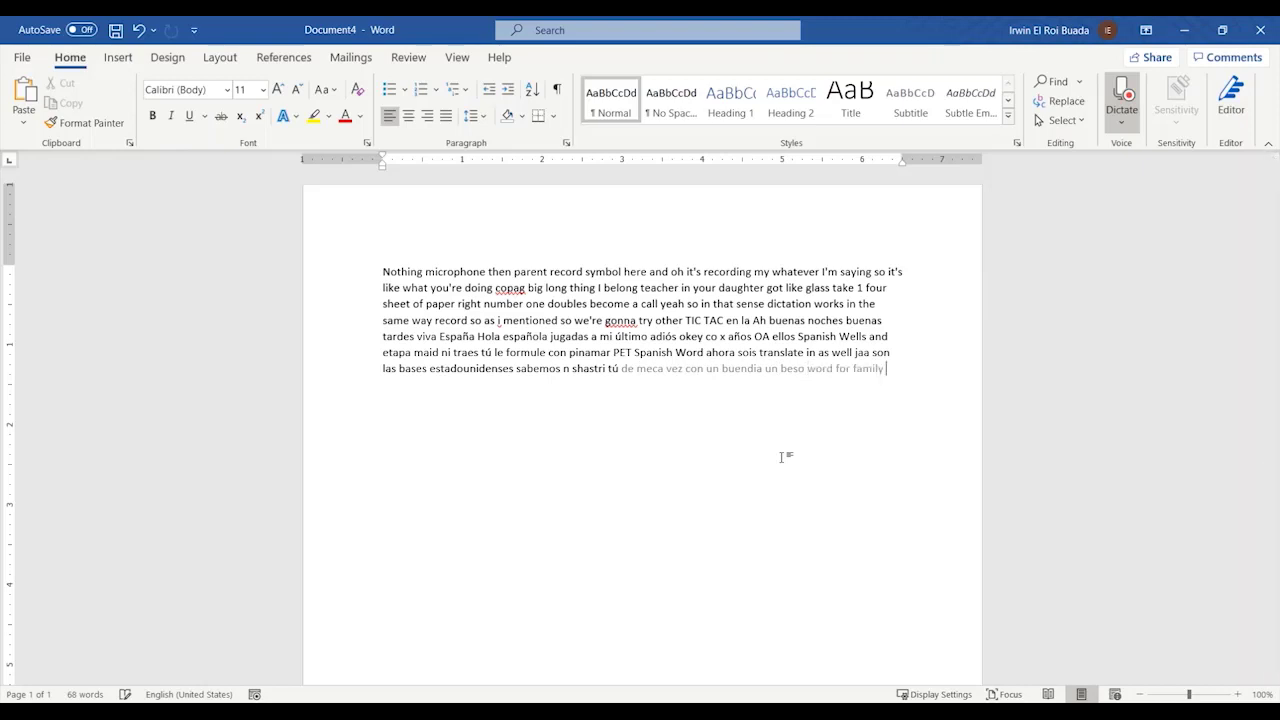
Step: Switch the dictation language back to English (United States), dictate another short passage, and stop dictating
{"action": "left_click", "coordinate": [1121, 122]}
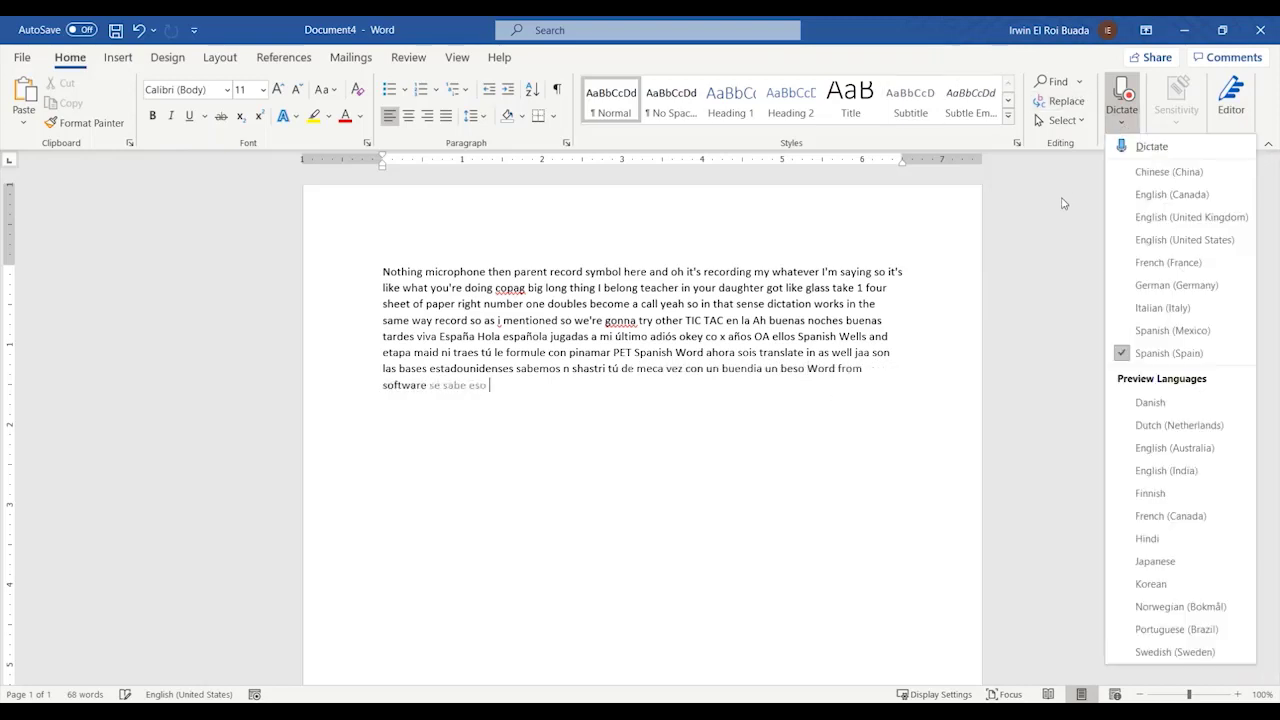
{"action": "left_click", "coordinate": [1180, 240]}
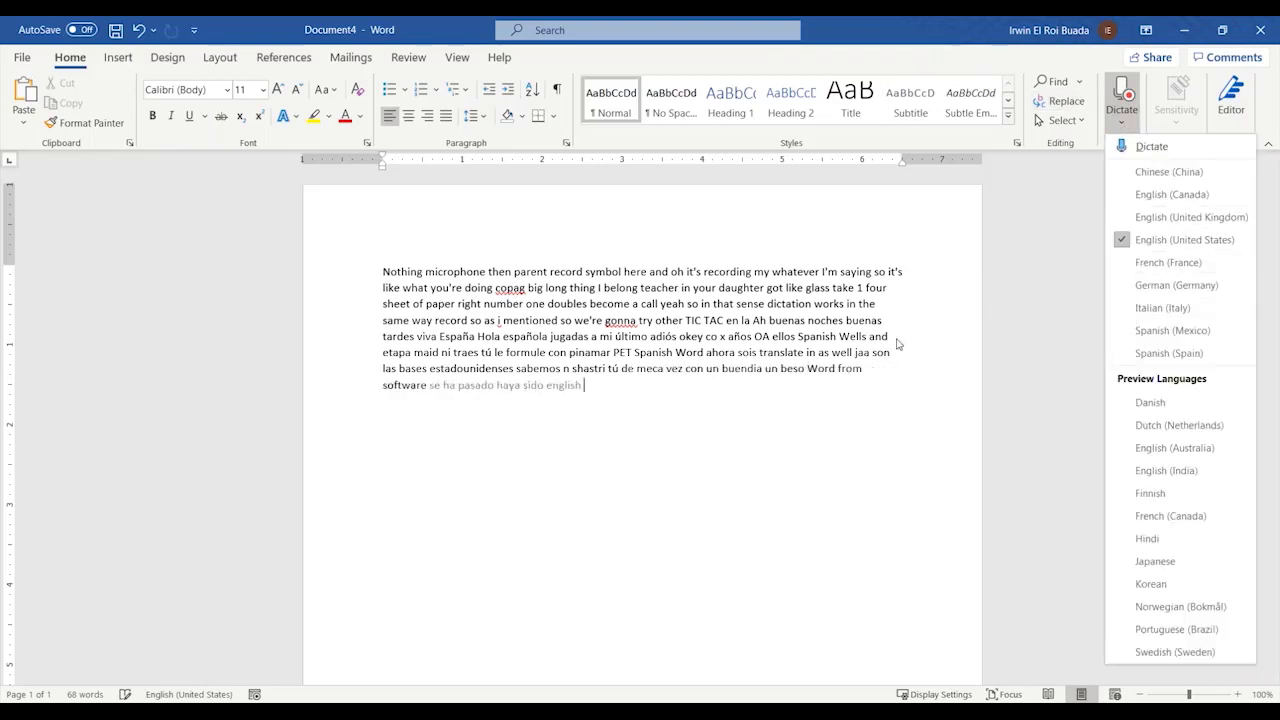
{"action": "left_click", "coordinate": [626, 397]}
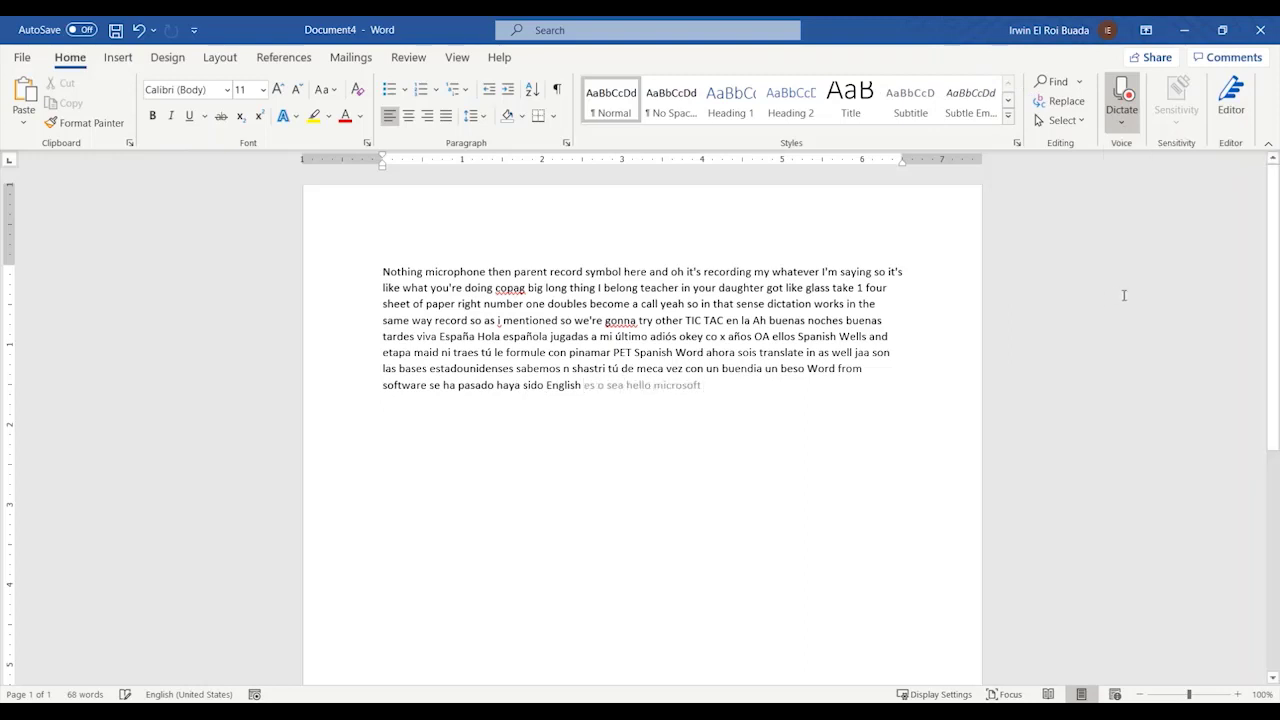
{"action": "left_click", "coordinate": [1121, 122]}
{"action": "left_click", "coordinate": [855, 449]}
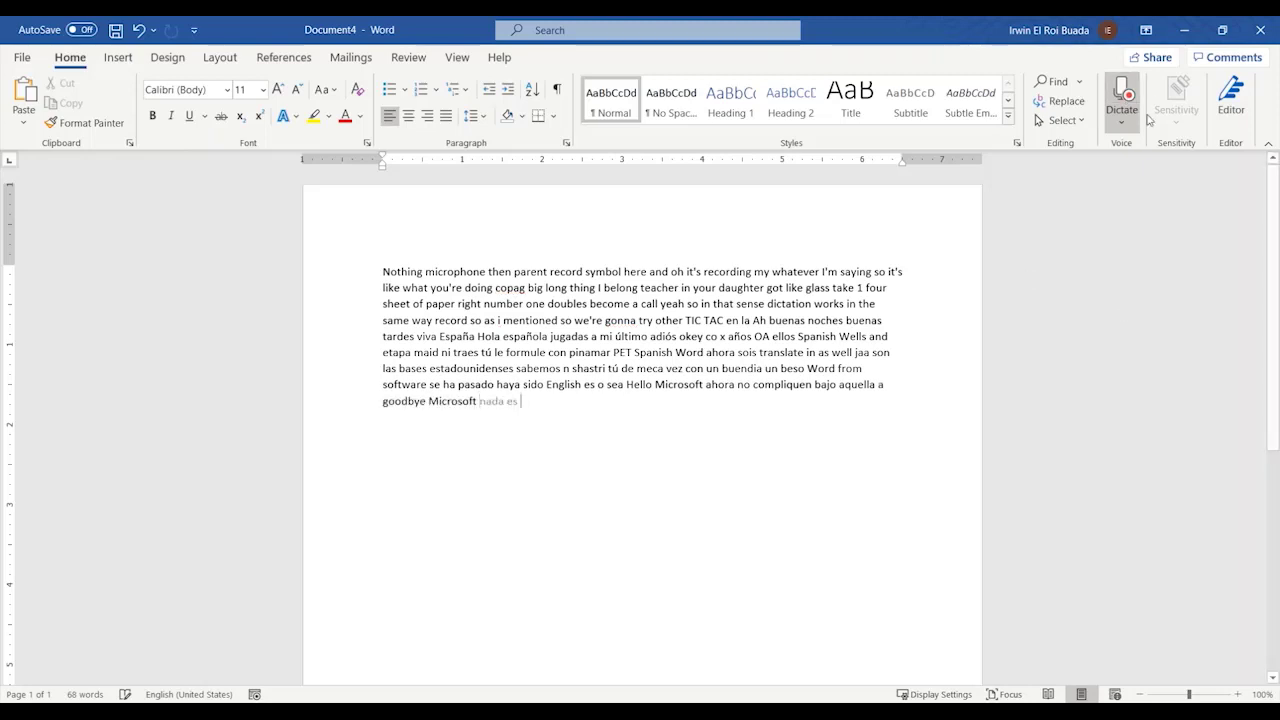
{"action": "left_click", "coordinate": [1127, 92]}
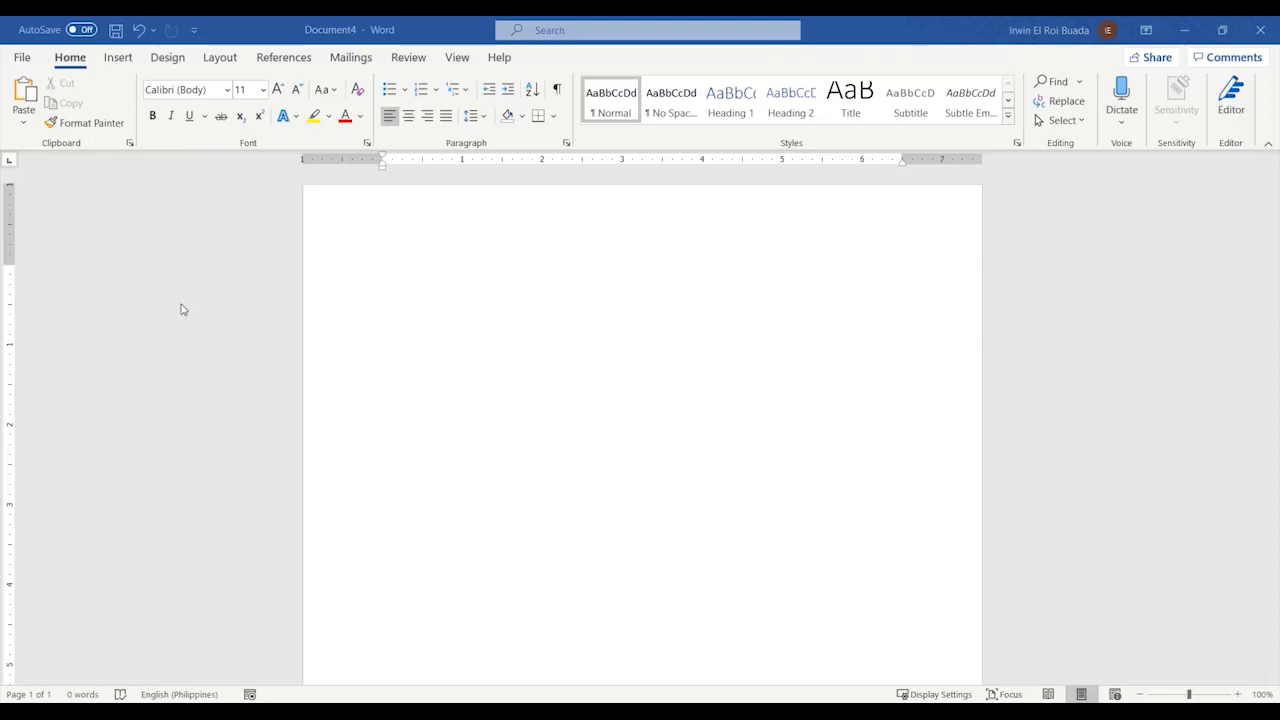
Step: Open the Resume Assistant and set the industry for the Student Intern role to Information Technology and Services
{"action": "left_click", "coordinate": [409, 58]}
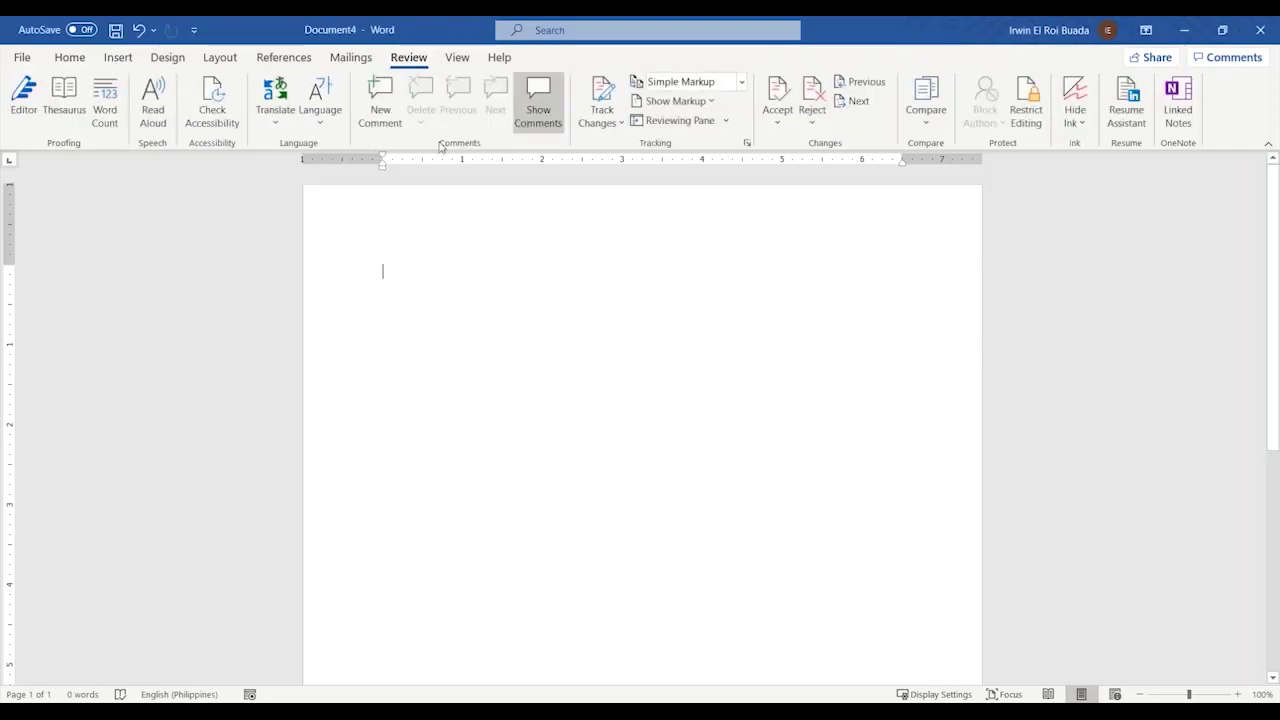
{"action": "left_click", "coordinate": [1128, 126]}
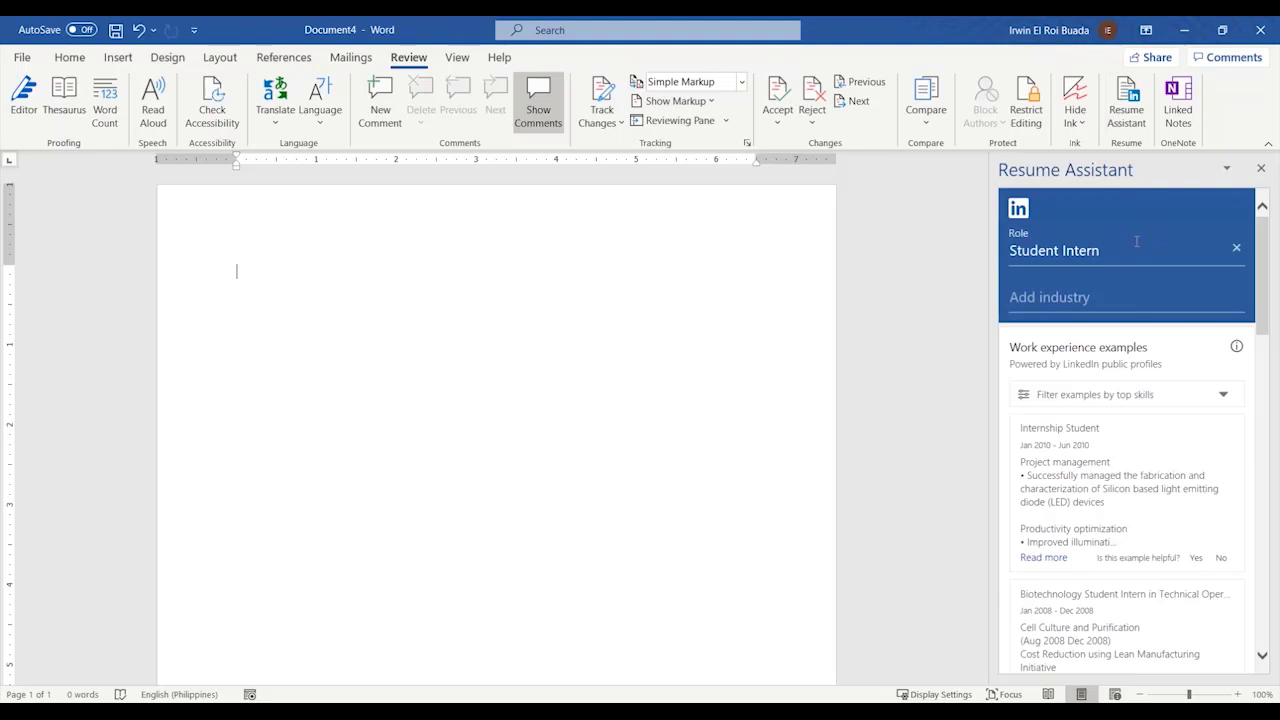
{"action": "left_click", "coordinate": [1129, 245]}
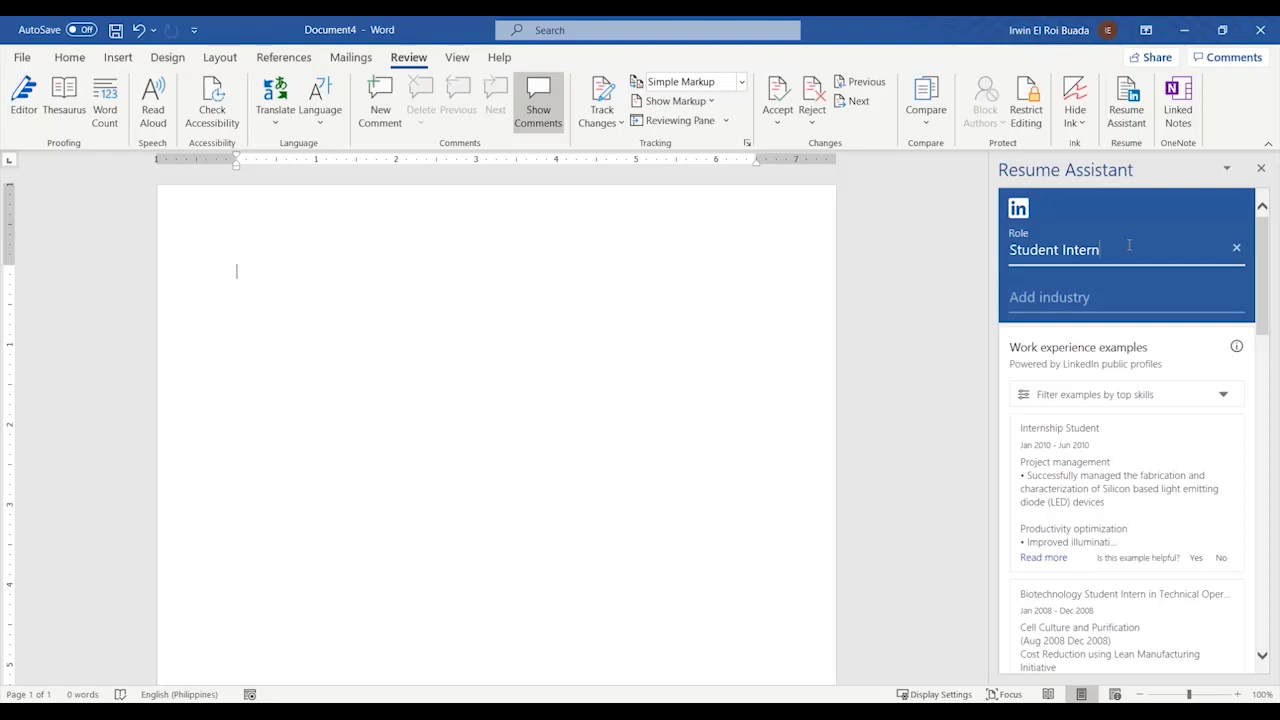
{"action": "left_click", "coordinate": [1096, 299]}
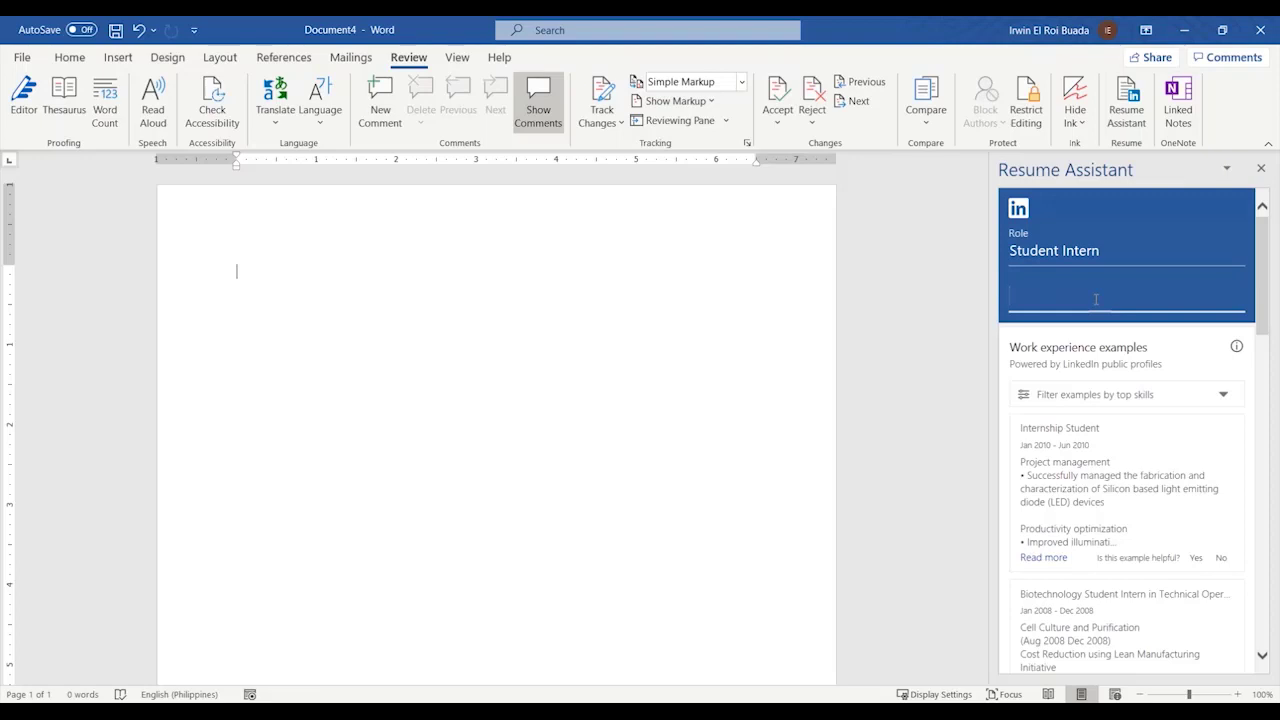
{"action": "type", "text": "Information"}
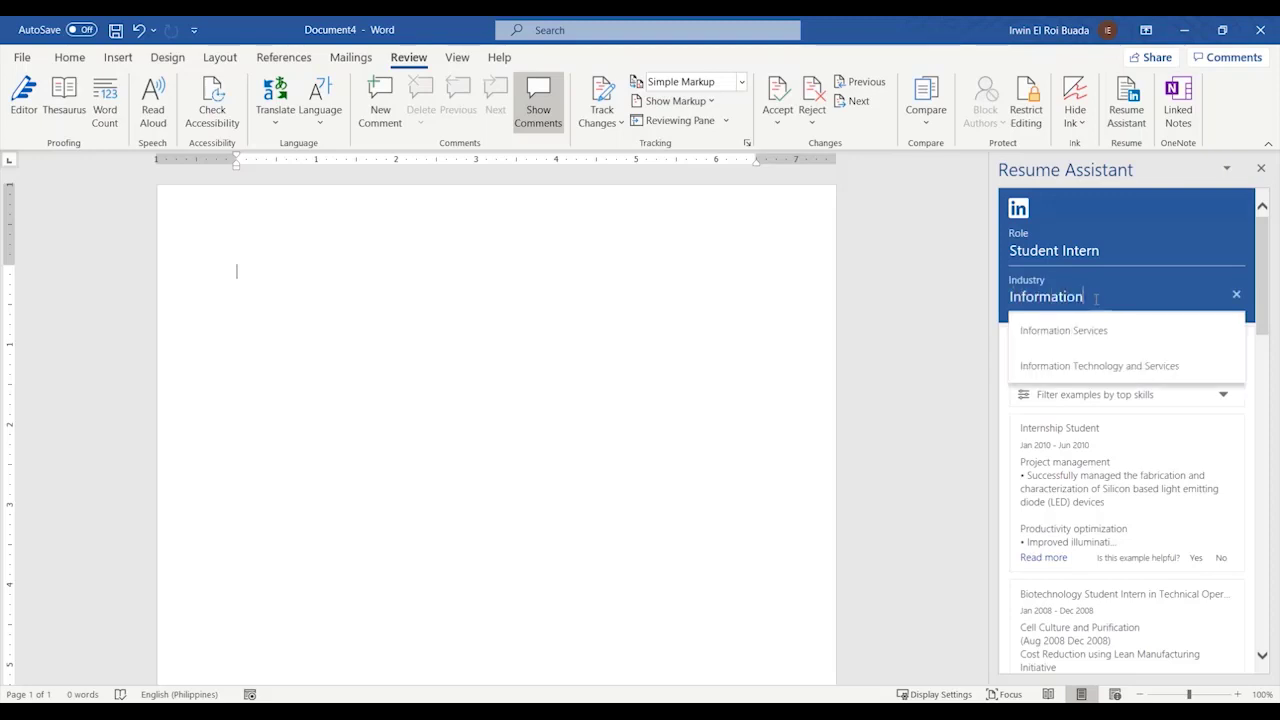
{"action": "left_click", "coordinate": [1133, 365]}
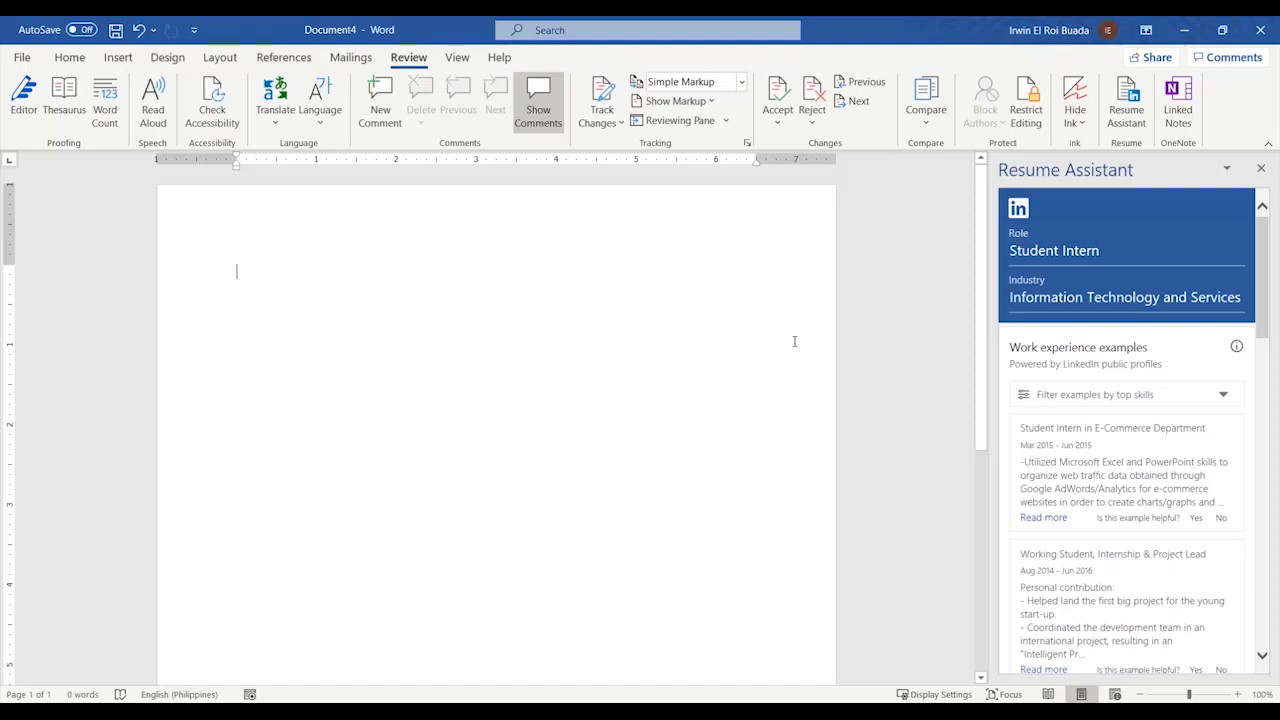
Step: Look through the top skills available for filtering the work experience examples, without applying a filter
{"action": "scroll", "coordinate": [1128, 392], "scroll_direction": "down", "scroll_amount": 2}
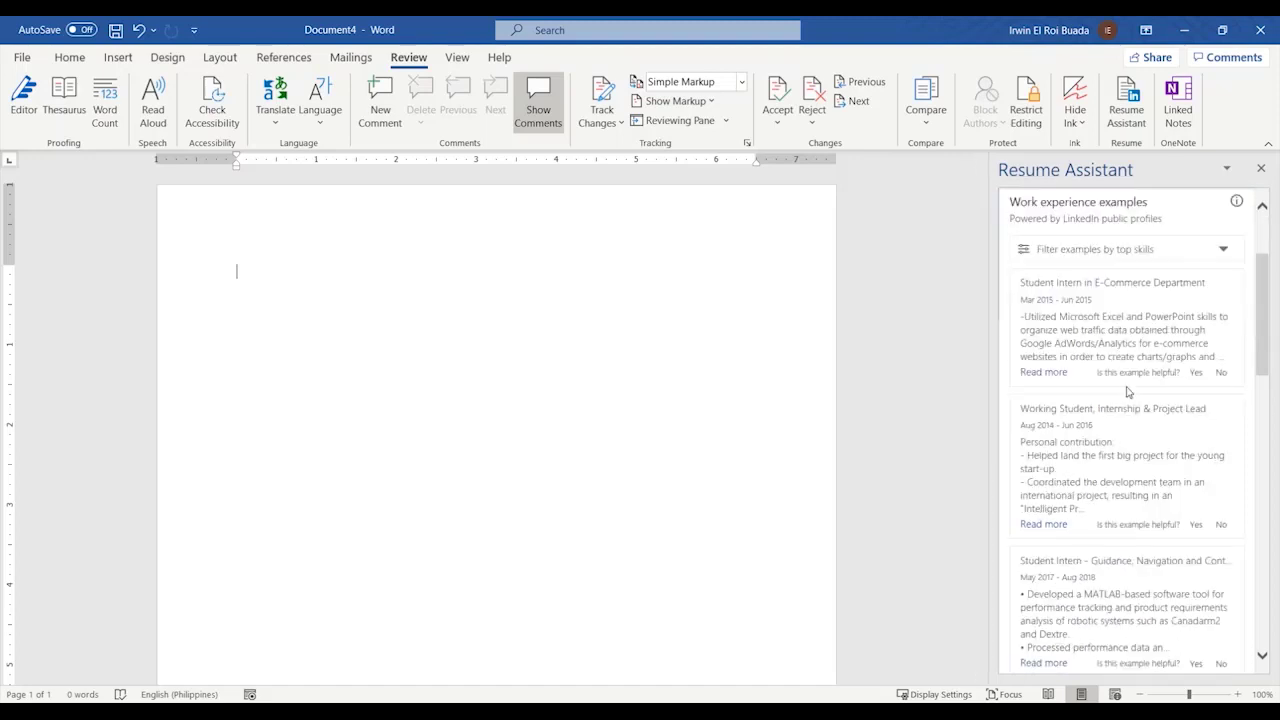
{"action": "scroll", "coordinate": [1128, 405], "scroll_direction": "up", "scroll_amount": 2}
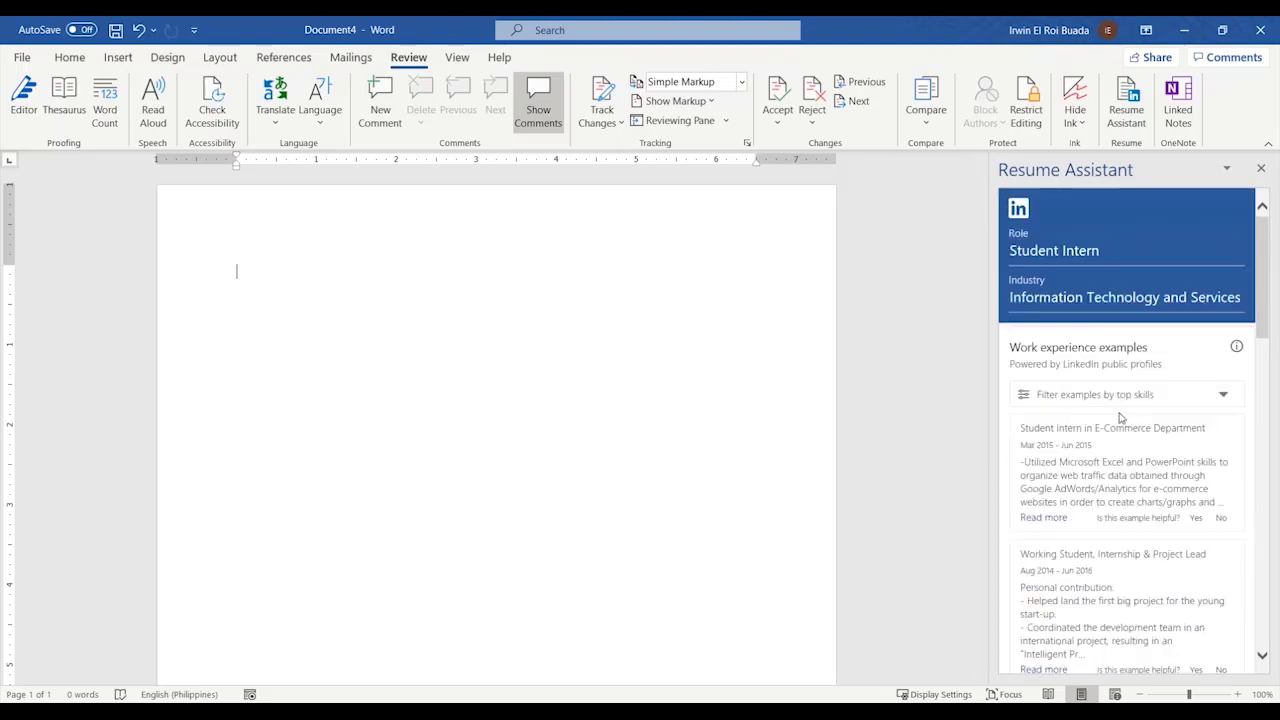
{"action": "left_click", "coordinate": [1166, 391]}
{"action": "scroll", "coordinate": [1104, 472], "scroll_direction": "down", "scroll_amount": 2}
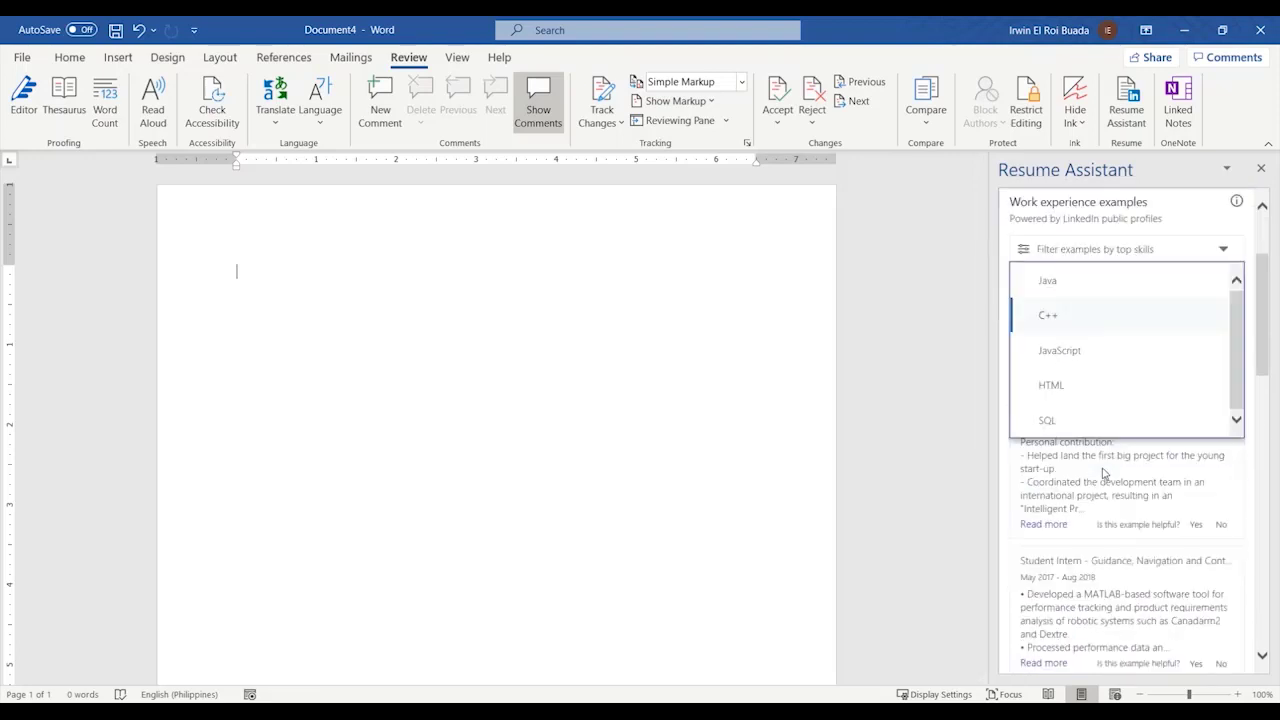
{"action": "scroll", "coordinate": [1104, 472], "scroll_direction": "up", "scroll_amount": 2}
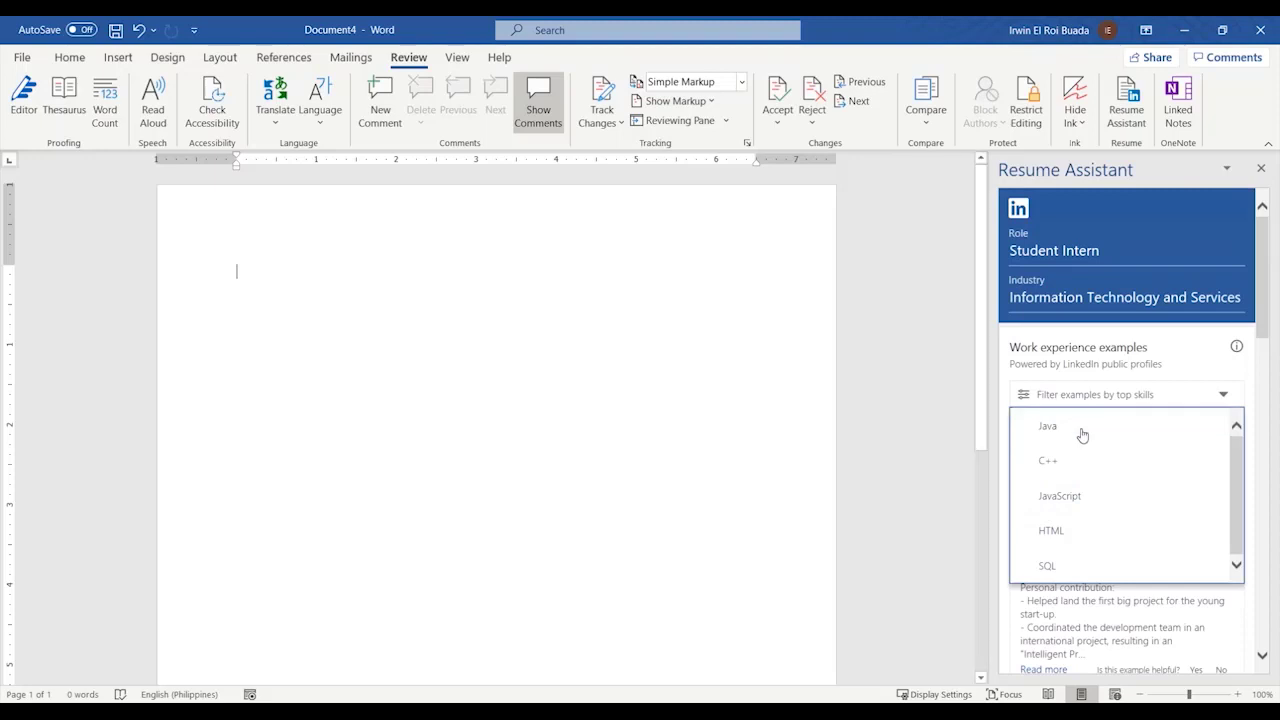
{"action": "left_click", "coordinate": [1191, 394]}
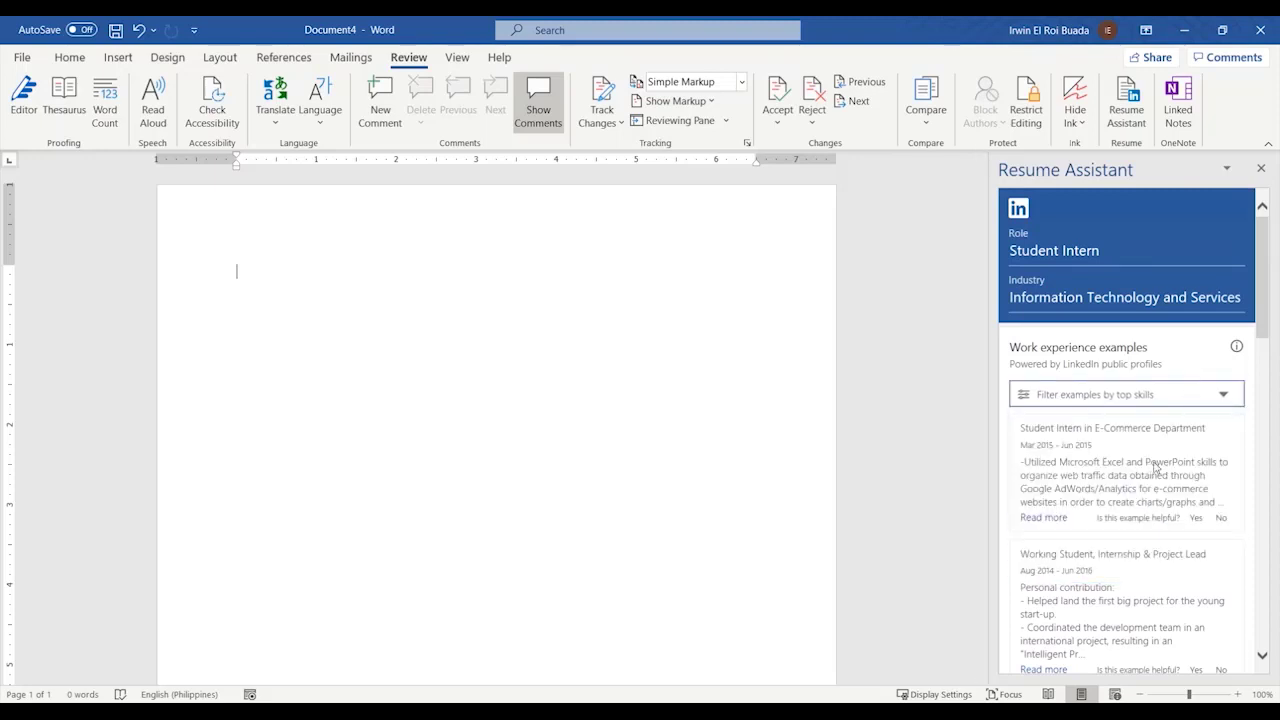
Step: Expand the full descriptions of the E-Commerce Department student intern and the Working Student, Internship & Project Lead examples
{"action": "scroll", "coordinate": [1157, 468], "scroll_direction": "down", "scroll_amount": 3}
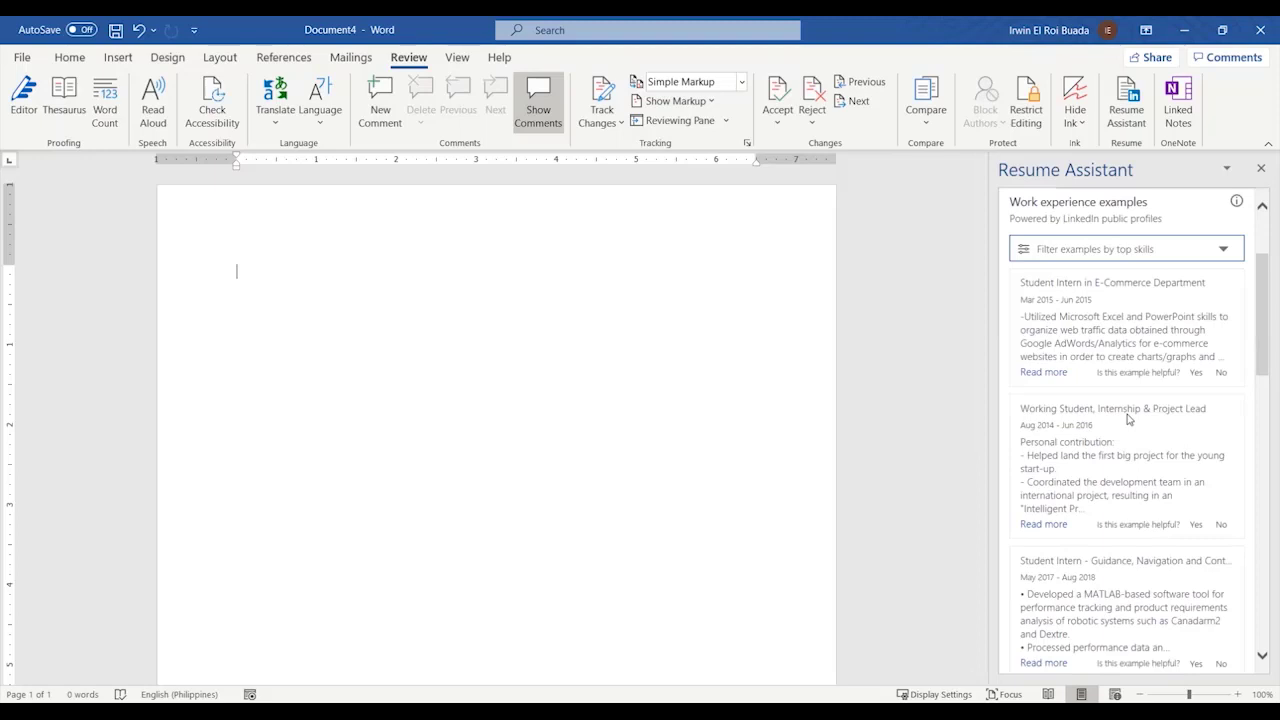
{"action": "left_click", "coordinate": [1043, 372]}
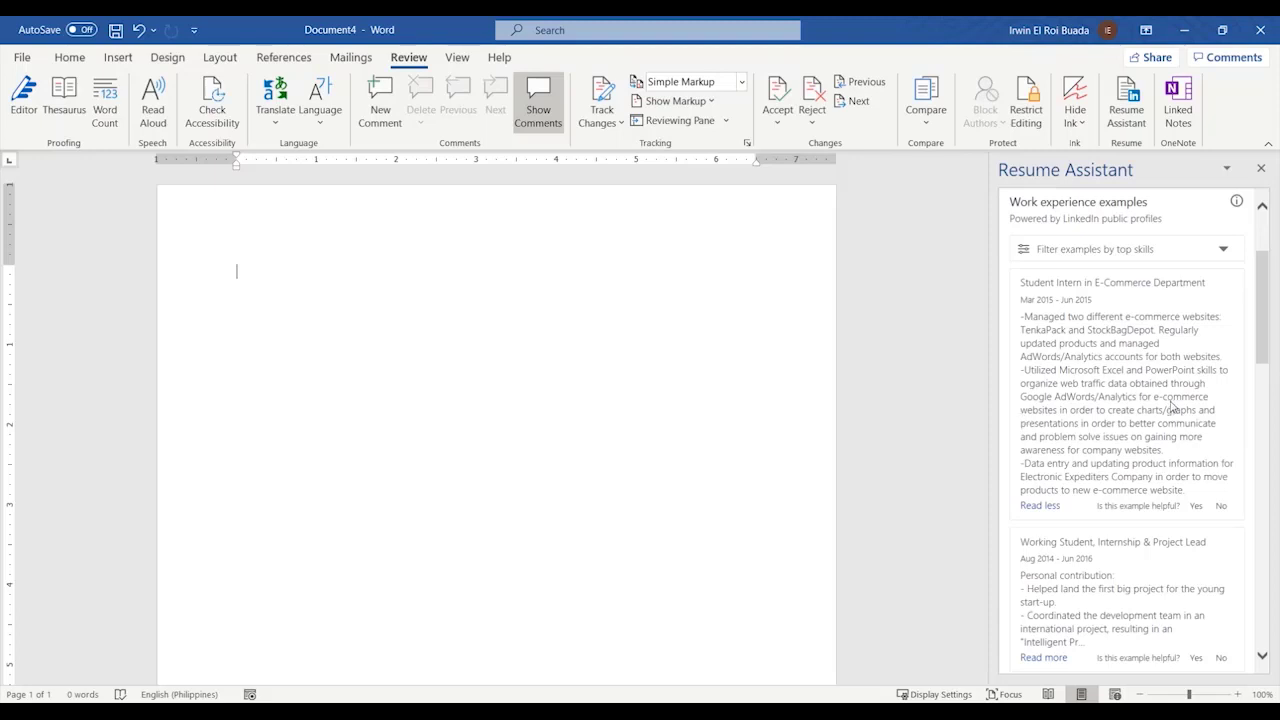
{"action": "scroll", "coordinate": [1173, 408], "scroll_direction": "down", "scroll_amount": 3}
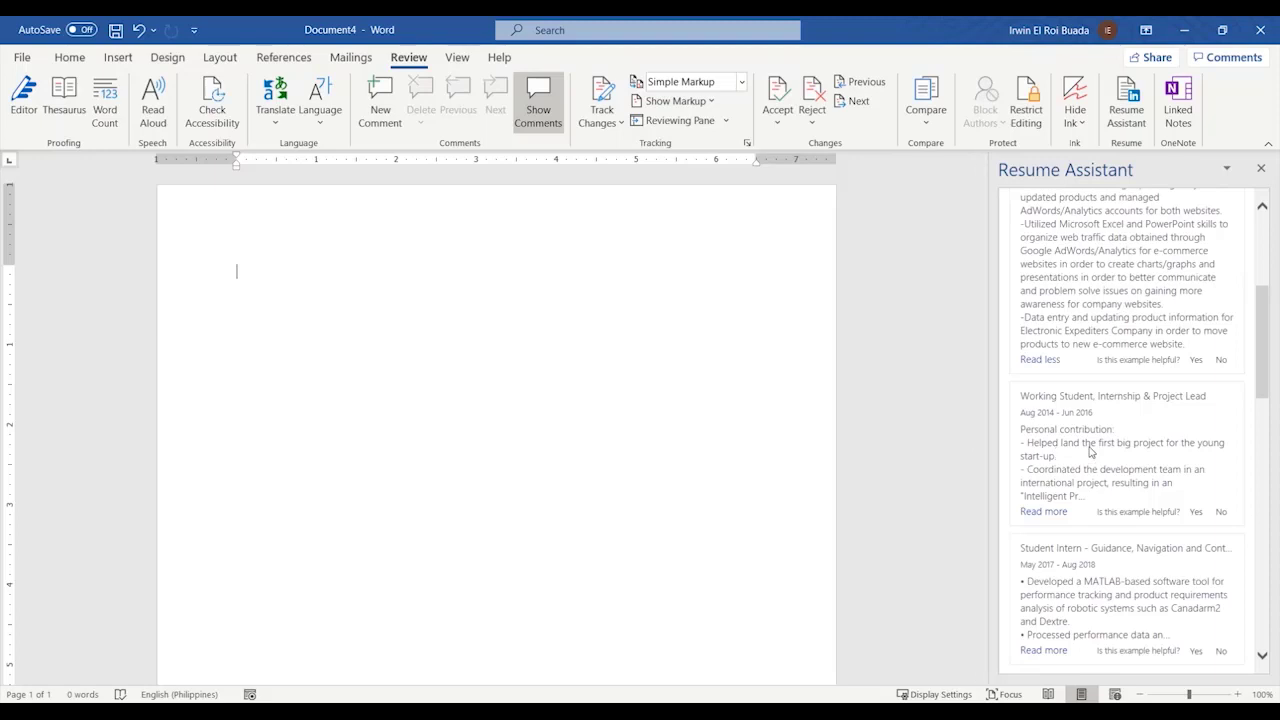
{"action": "scroll", "coordinate": [1095, 444], "scroll_direction": "down", "scroll_amount": 3}
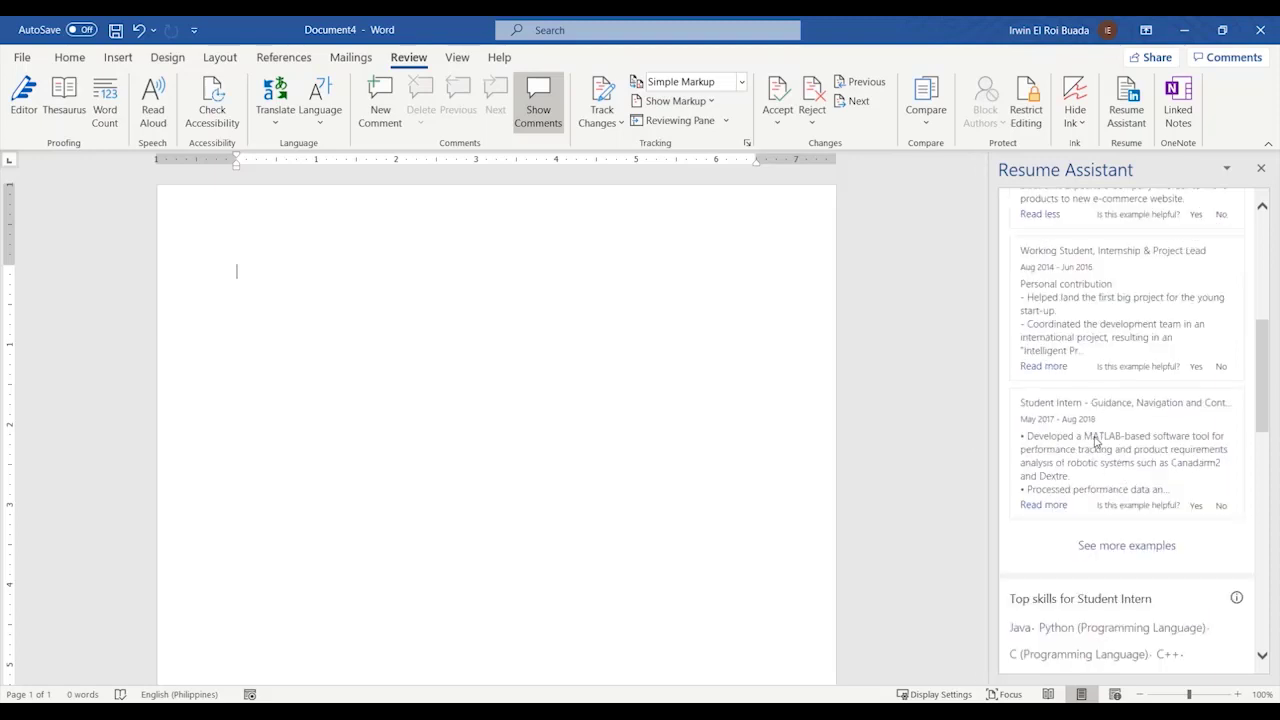
{"action": "left_click", "coordinate": [1045, 367]}
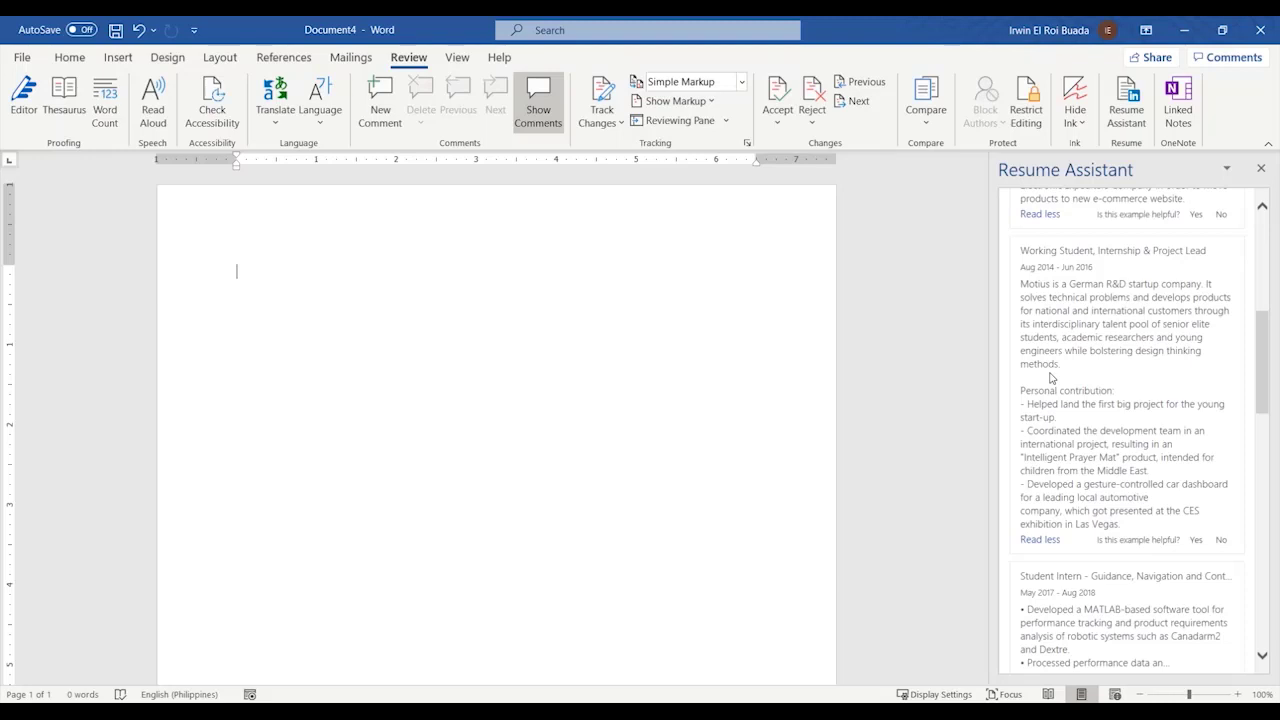
Step: Examine the Resume Assistant's top skills, resume-writing articles and suggested jobs for a Student Intern, and return to the work experience examples
{"action": "scroll", "coordinate": [1052, 378], "scroll_direction": "down", "scroll_amount": 3}
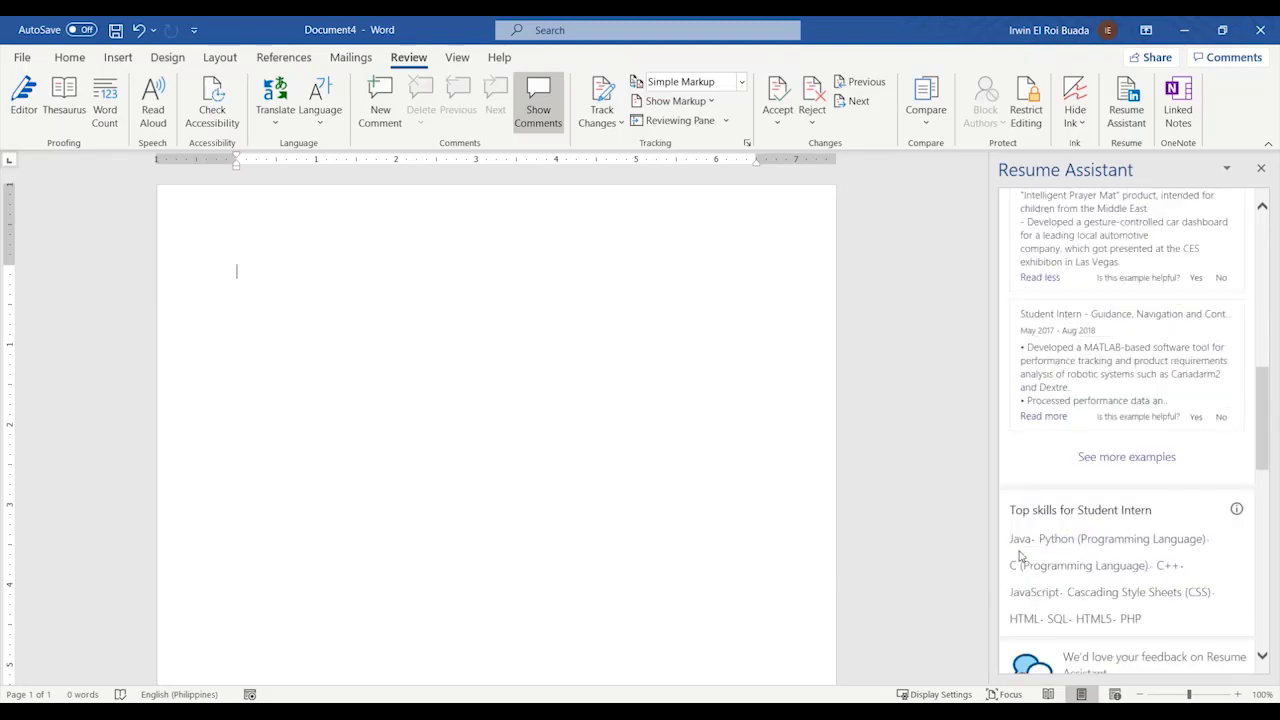
{"action": "scroll", "coordinate": [1031, 569], "scroll_direction": "down", "scroll_amount": 3}
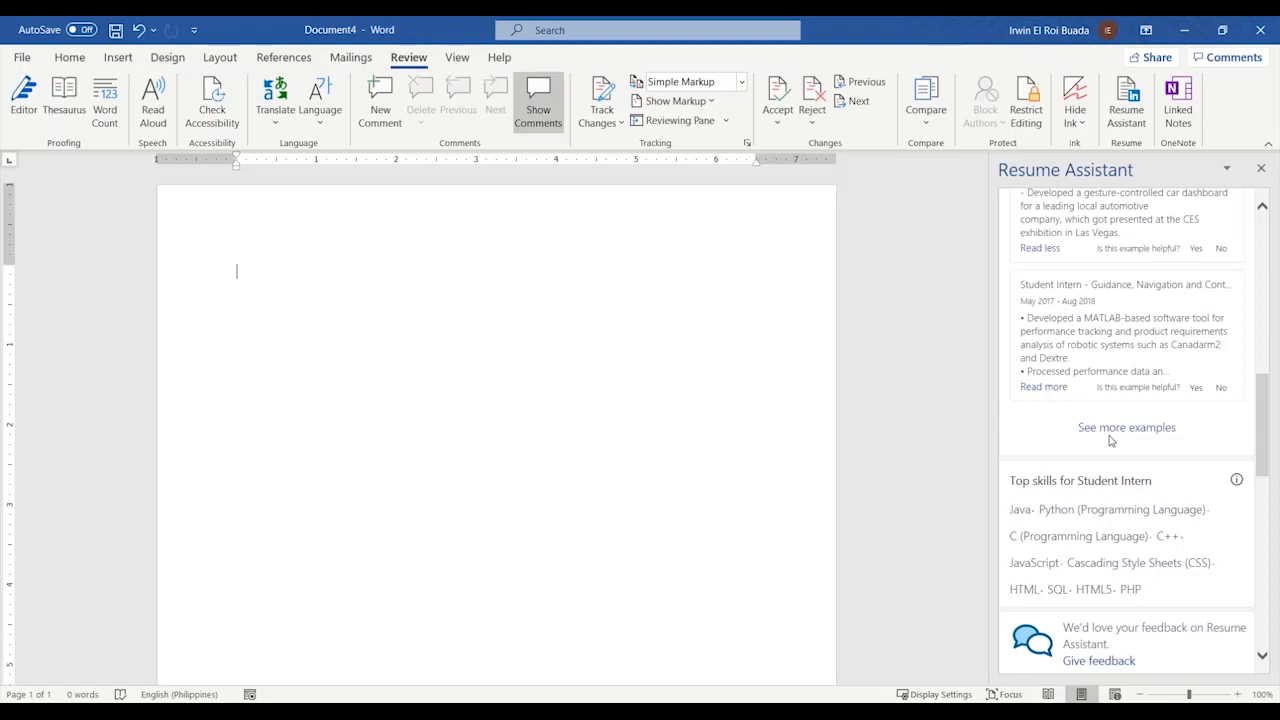
{"action": "scroll", "coordinate": [1112, 440], "scroll_direction": "down", "scroll_amount": 6}
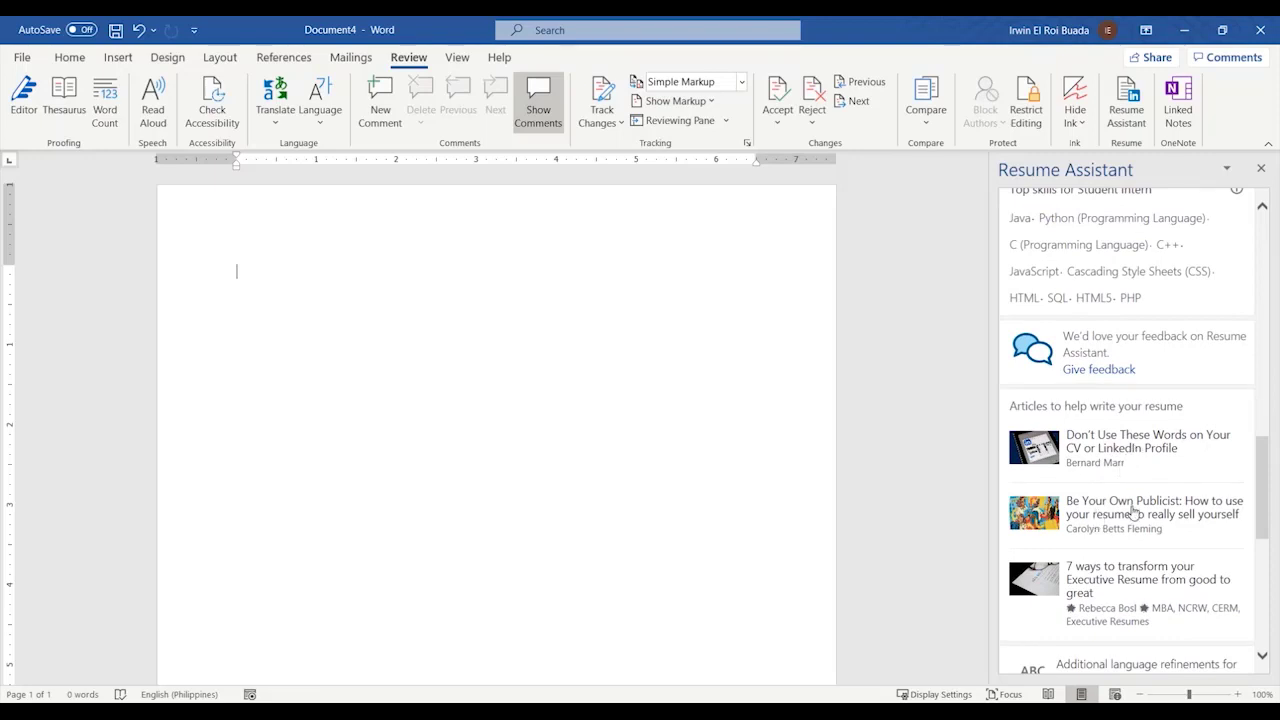
{"action": "scroll", "coordinate": [1134, 513], "scroll_direction": "down", "scroll_amount": 6}
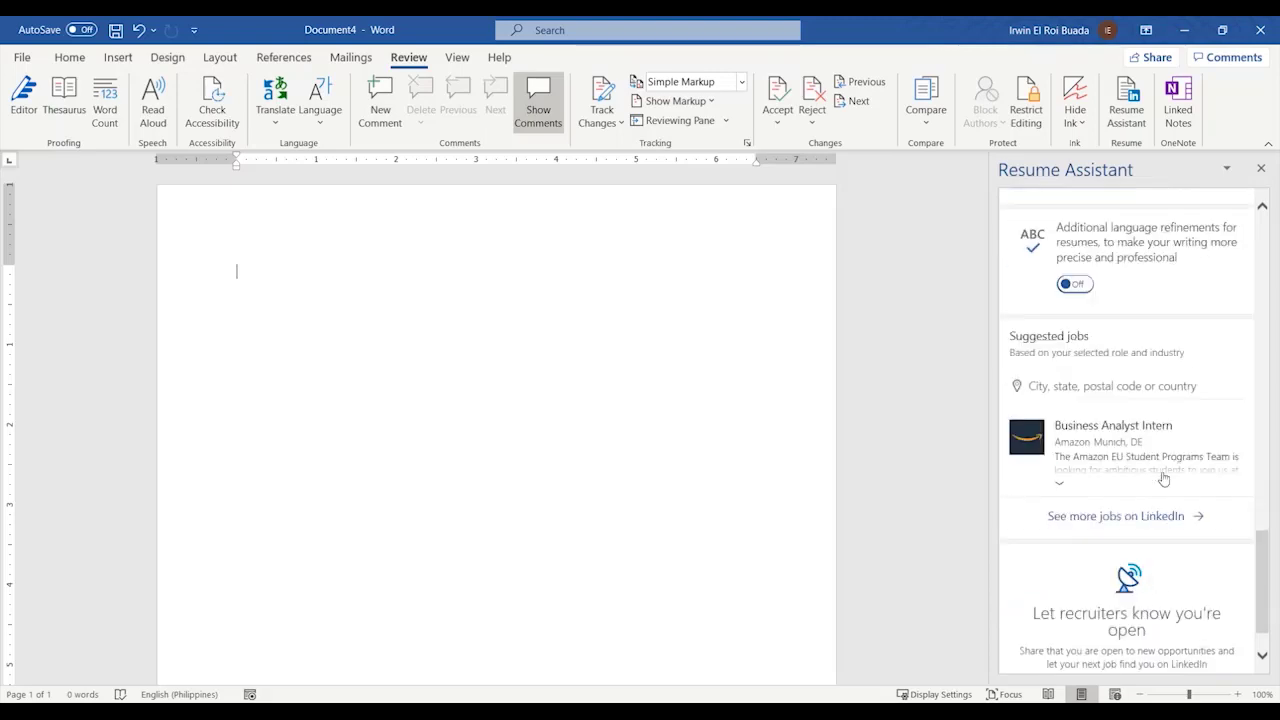
{"action": "scroll", "coordinate": [1134, 580], "scroll_direction": "down", "scroll_amount": 1}
{"action": "scroll", "coordinate": [1126, 523], "scroll_direction": "up", "scroll_amount": 8}
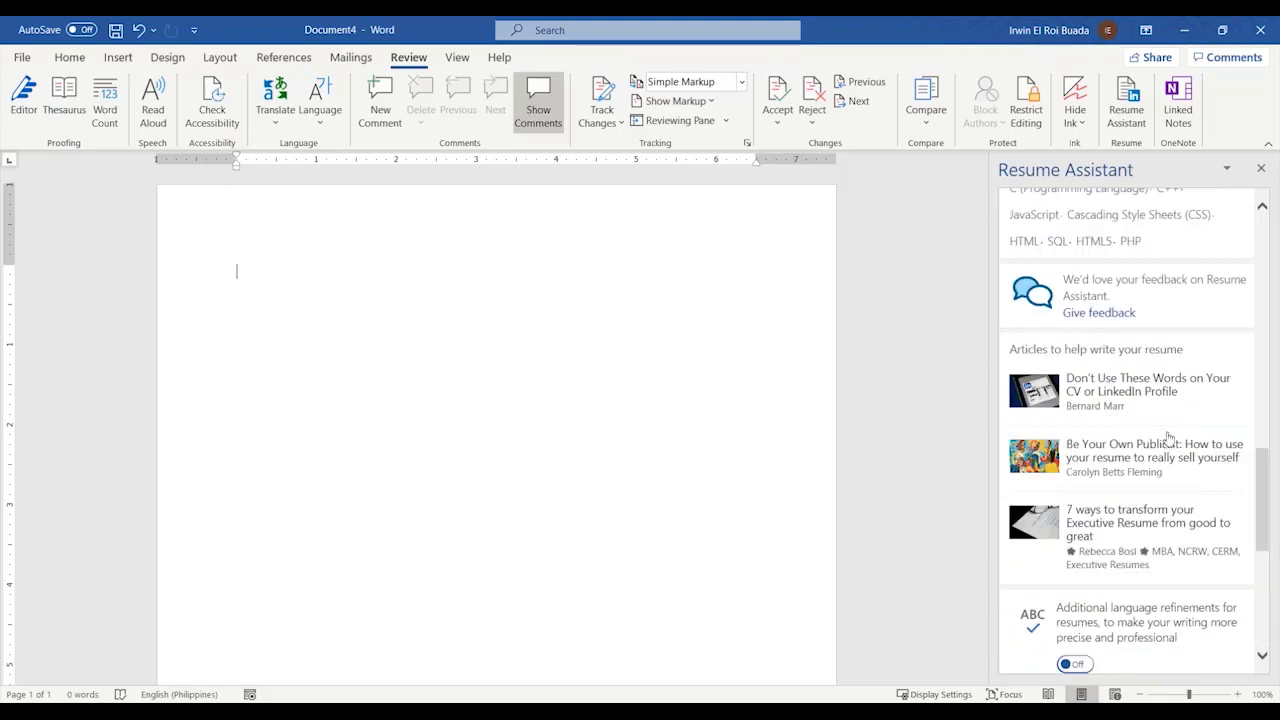
{"action": "scroll", "coordinate": [1150, 460], "scroll_direction": "up", "scroll_amount": 3}
{"action": "scroll", "coordinate": [1142, 500], "scroll_direction": "down", "scroll_amount": 3}
{"action": "scroll", "coordinate": [1155, 482], "scroll_direction": "up", "scroll_amount": 3}
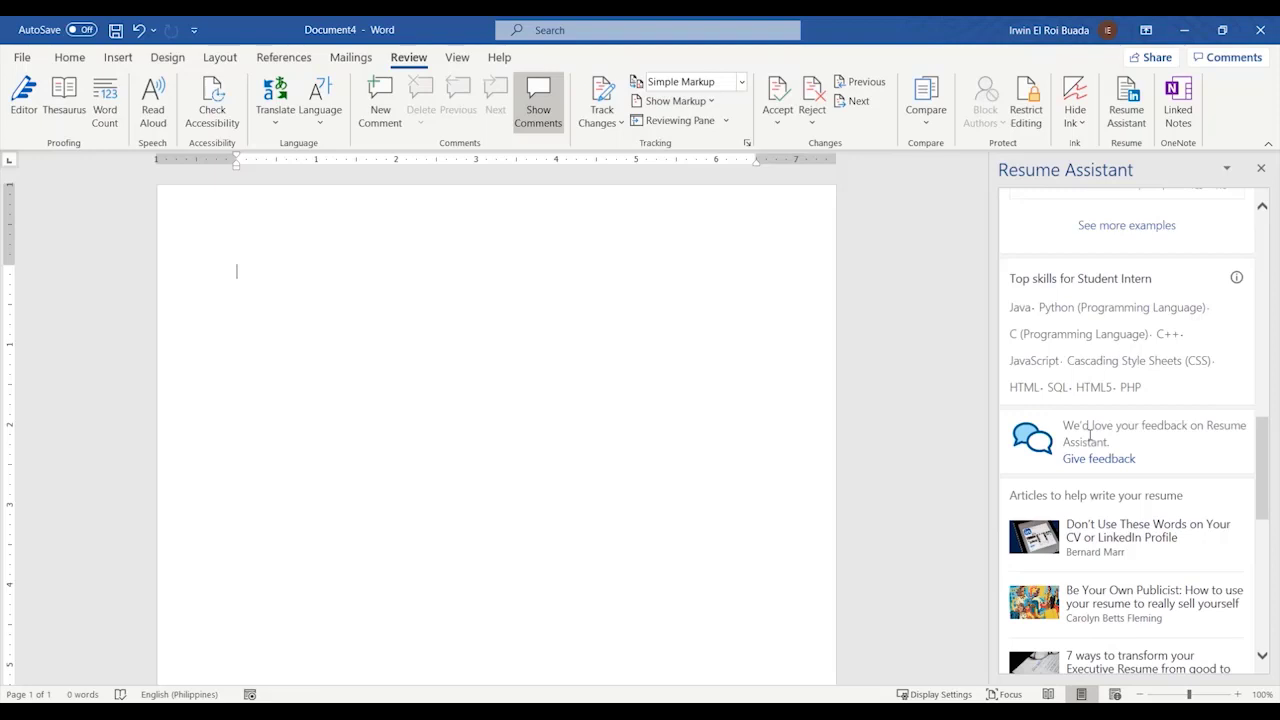
{"action": "scroll", "coordinate": [1100, 440], "scroll_direction": "up", "scroll_amount": 5}
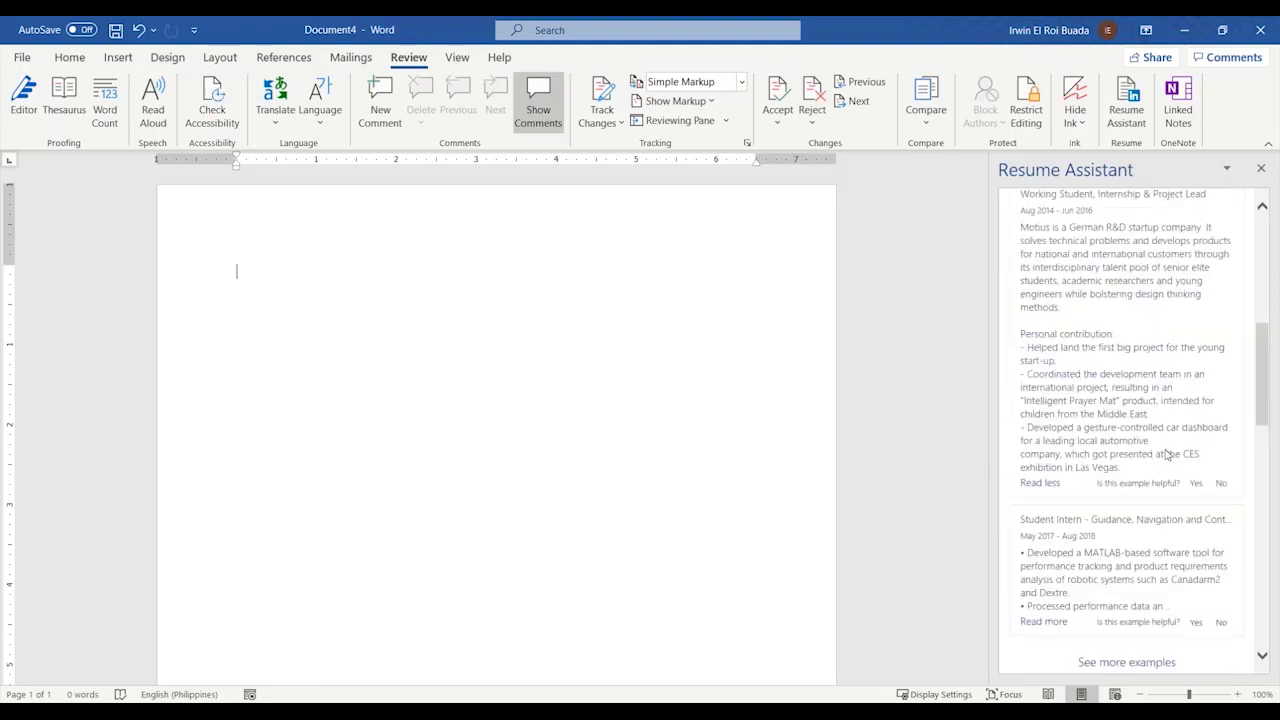
{"action": "scroll", "coordinate": [1150, 476], "scroll_direction": "down", "scroll_amount": 5}
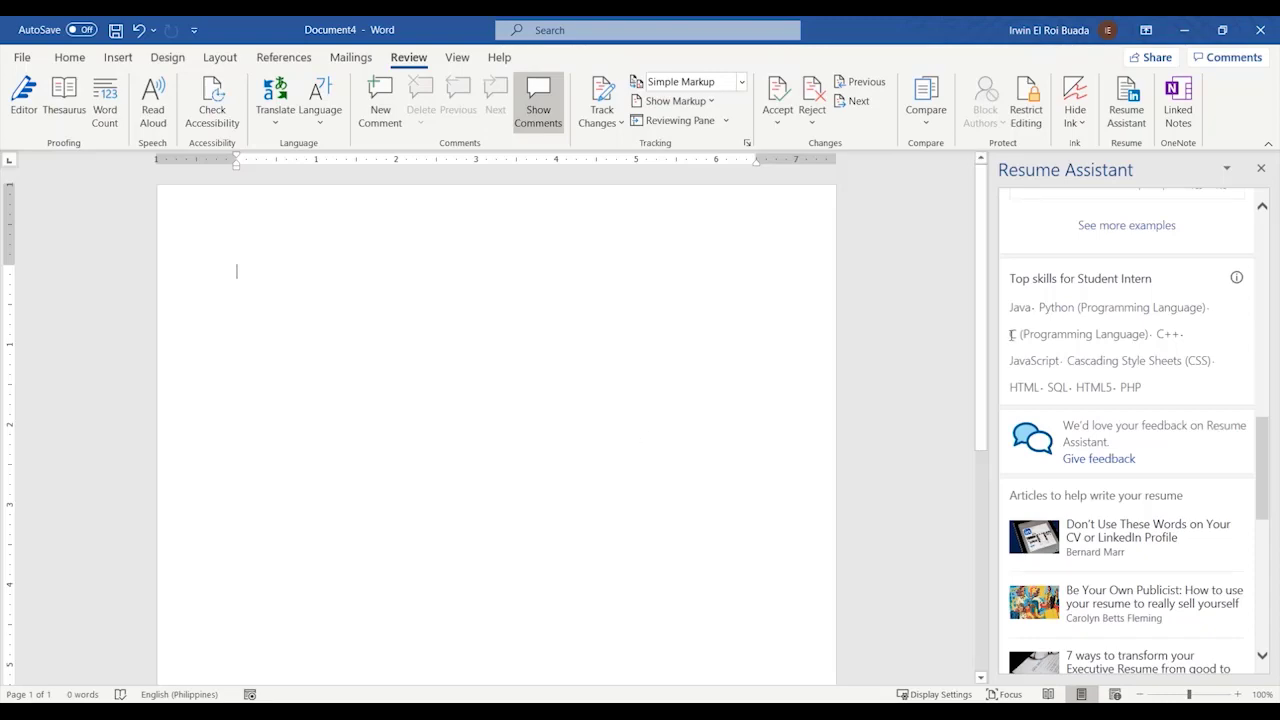
{"action": "scroll", "coordinate": [1185, 460], "scroll_direction": "down", "scroll_amount": 3}
{"action": "scroll", "coordinate": [1183, 470], "scroll_direction": "up", "scroll_amount": 15}
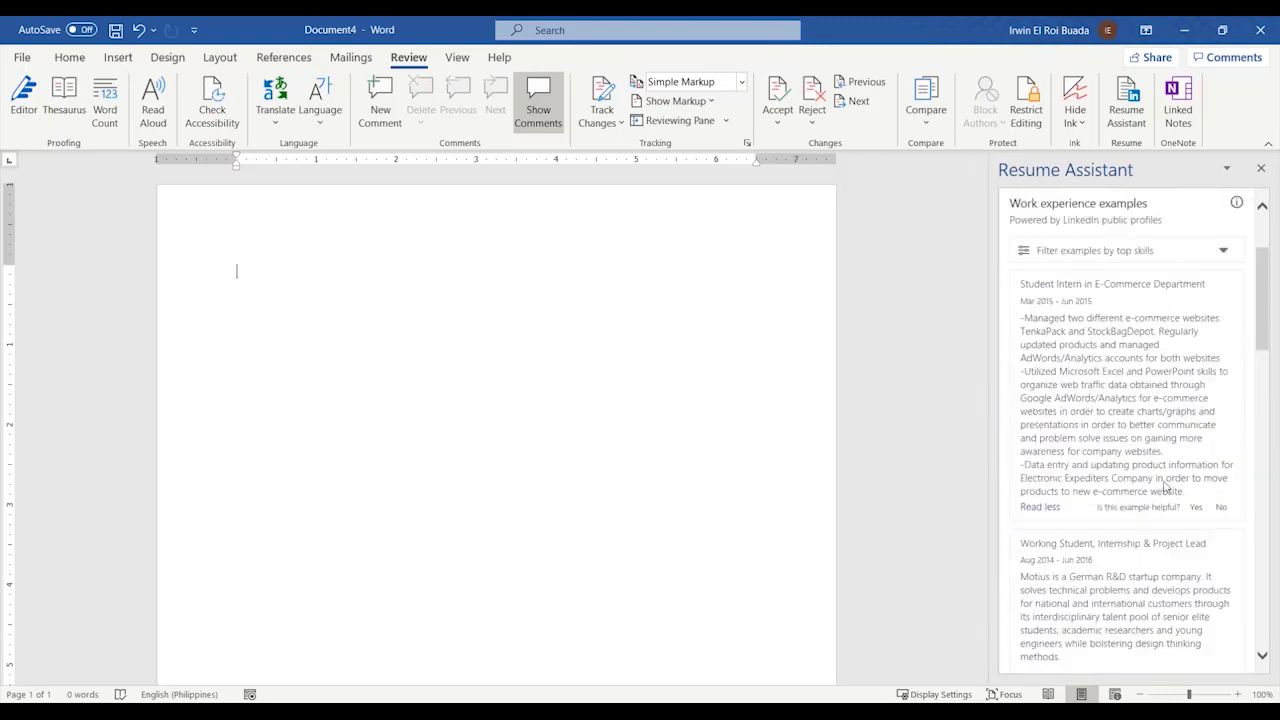
{"action": "scroll", "coordinate": [1096, 474], "scroll_direction": "down", "scroll_amount": 3}
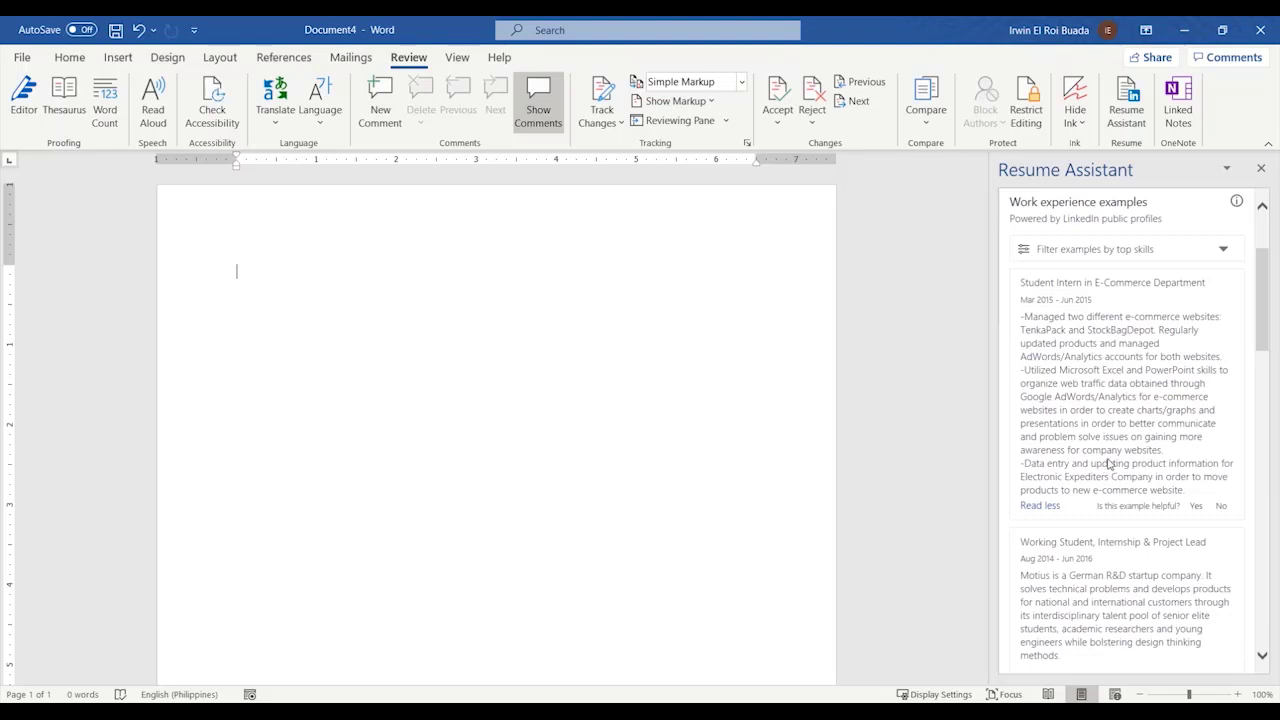
Step: Look through the Resume Assistant's remaining examples, articles, language refinement option, suggested jobs and recruiter section
{"action": "scroll", "coordinate": [1108, 470], "scroll_direction": "down", "scroll_amount": 9}
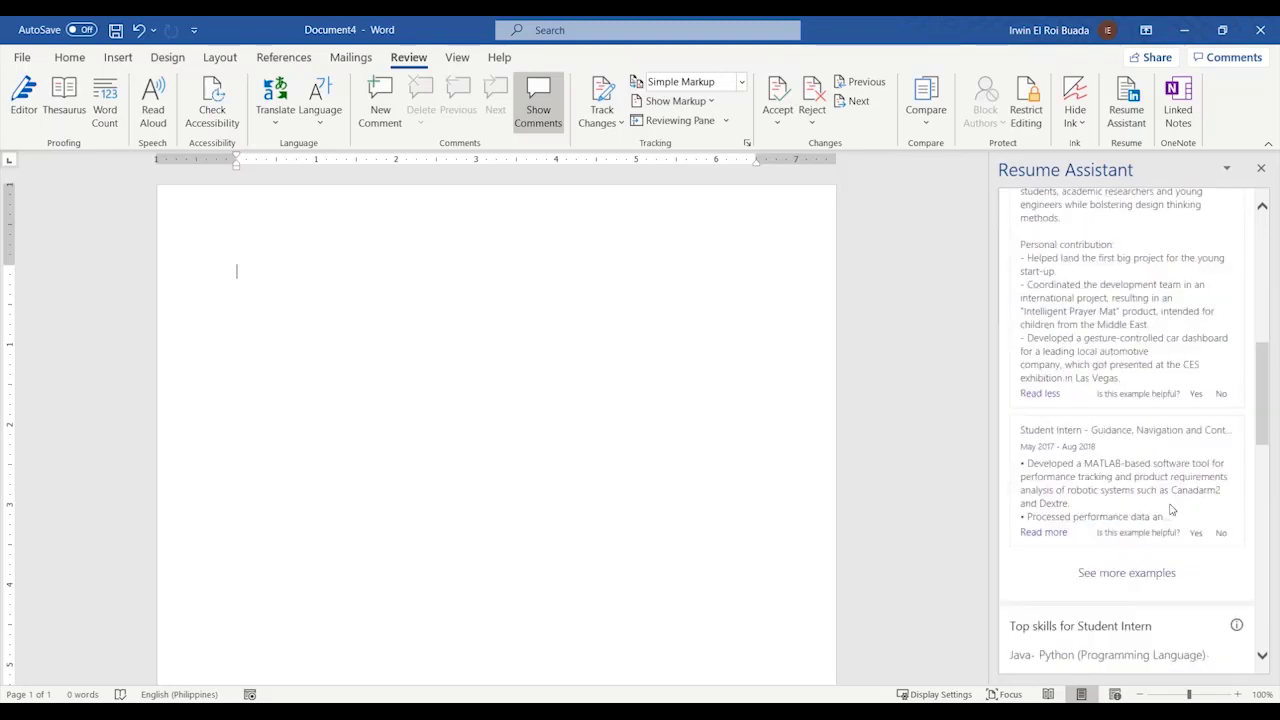
{"action": "left_click_drag", "start_coordinate": [1259, 400], "coordinate": [1219, 632]}
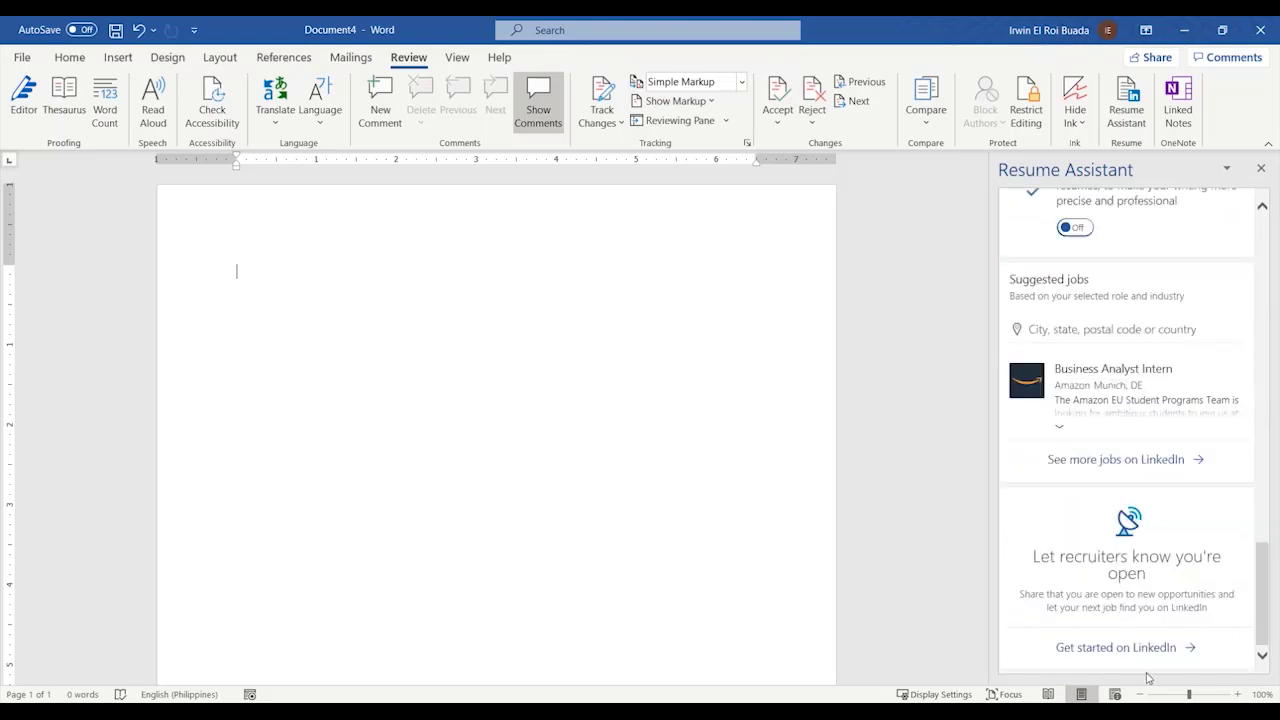
{"action": "left_click_drag", "start_coordinate": [1266, 580], "coordinate": [1266, 525]}
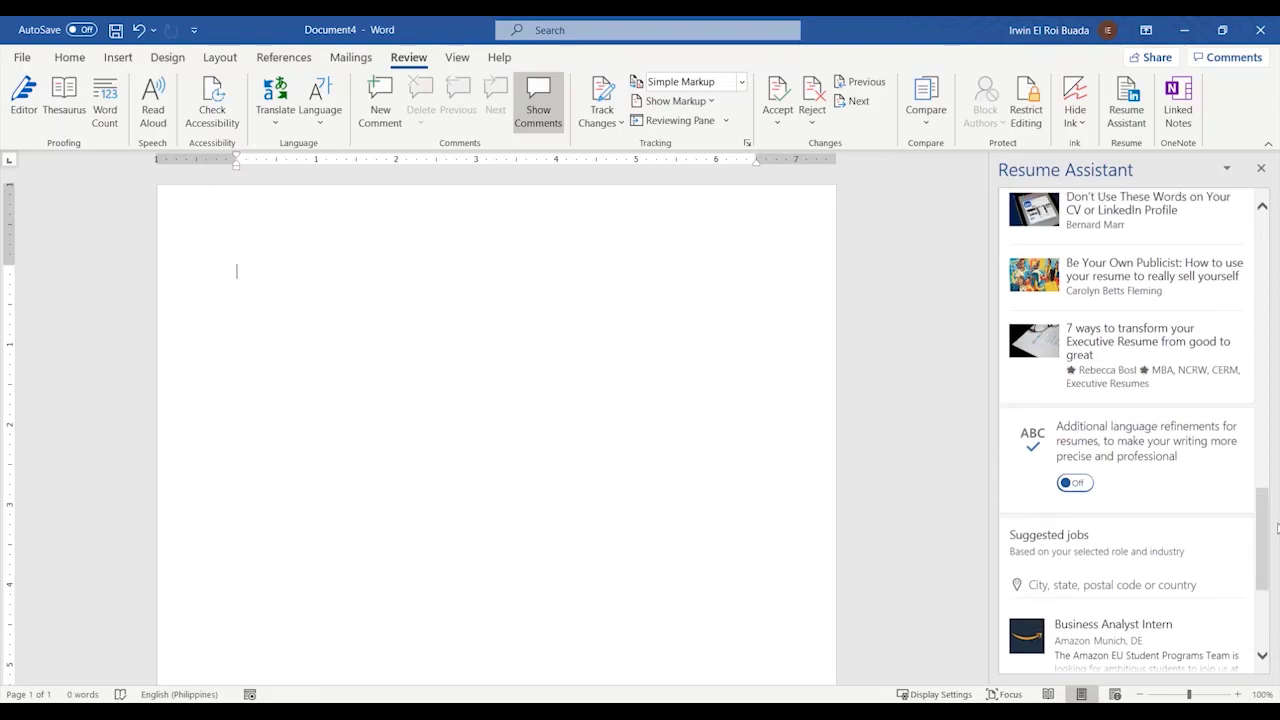
{"action": "left_click_drag", "start_coordinate": [1264, 528], "coordinate": [1260, 286]}
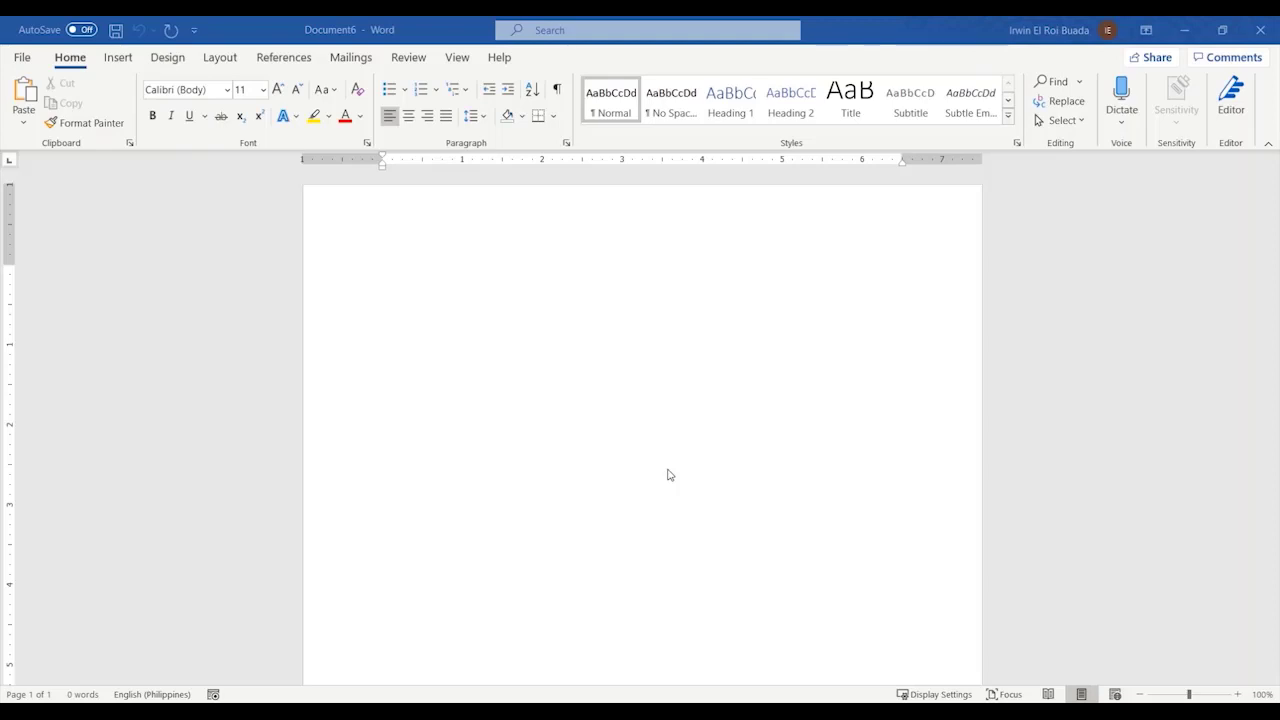
Step: Fill the blank document with placeholder paragraphs generated by the =lorem() formula
{"action": "left_click", "coordinate": [659, 351]}
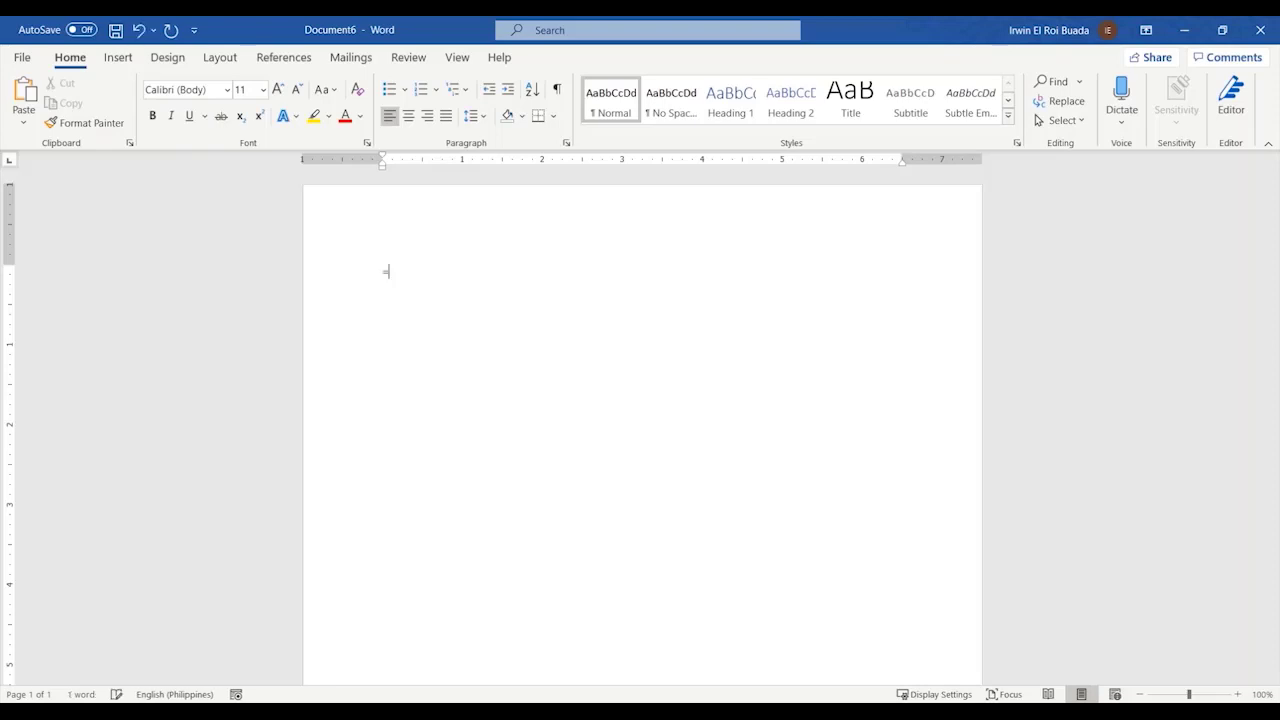
{"action": "type", "text": "="}
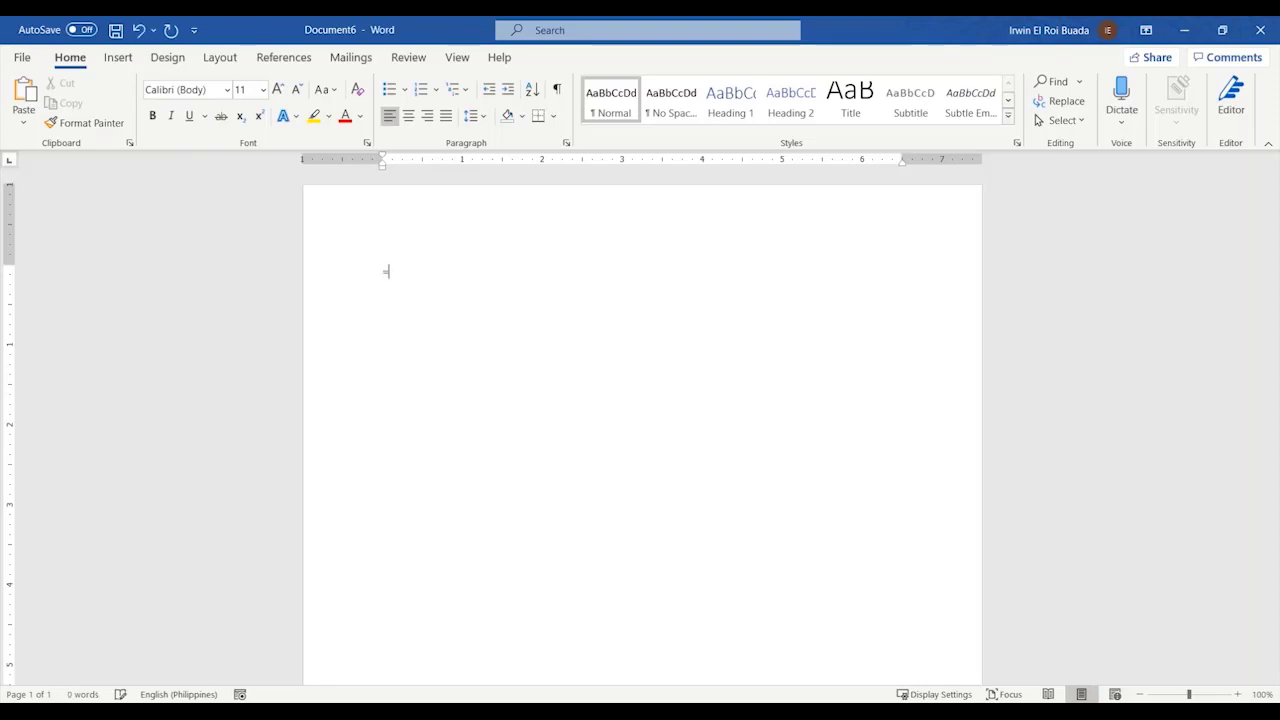
{"action": "type", "text": "lorem(0"}
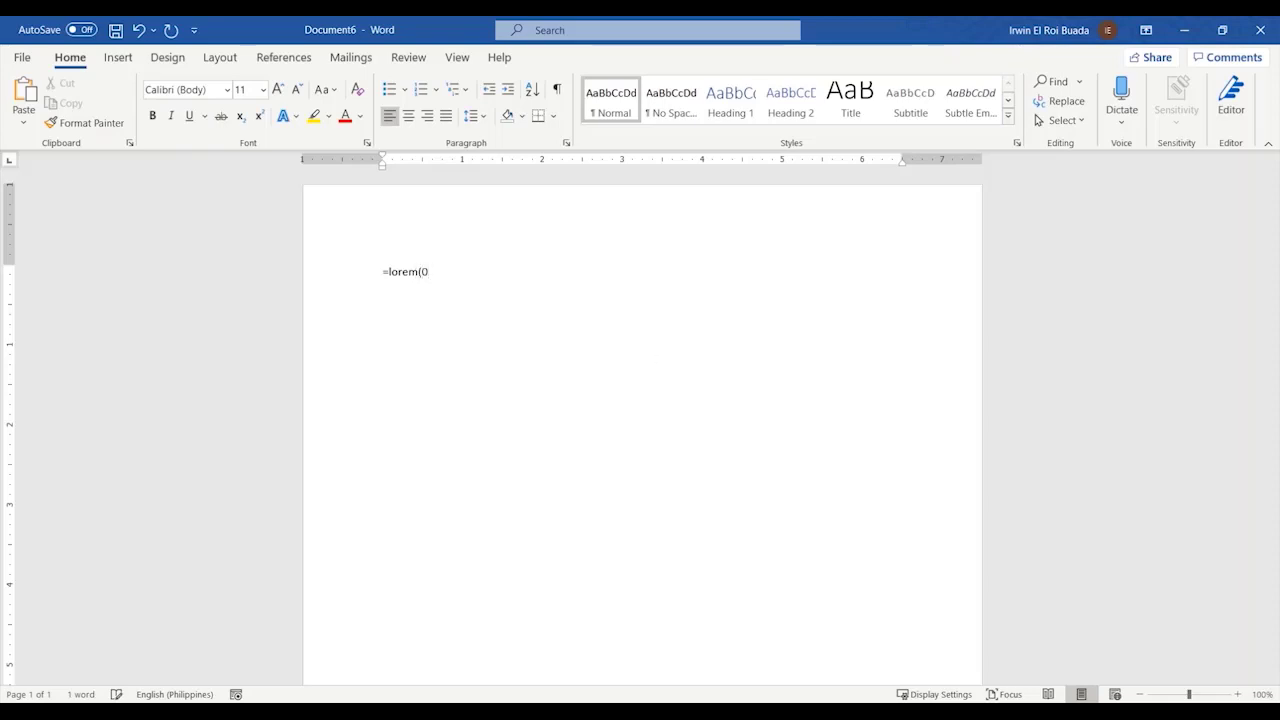
{"action": "key", "text": "BackSpace"}
{"action": "type", "text": ")"}
{"action": "key", "text": "Return"}
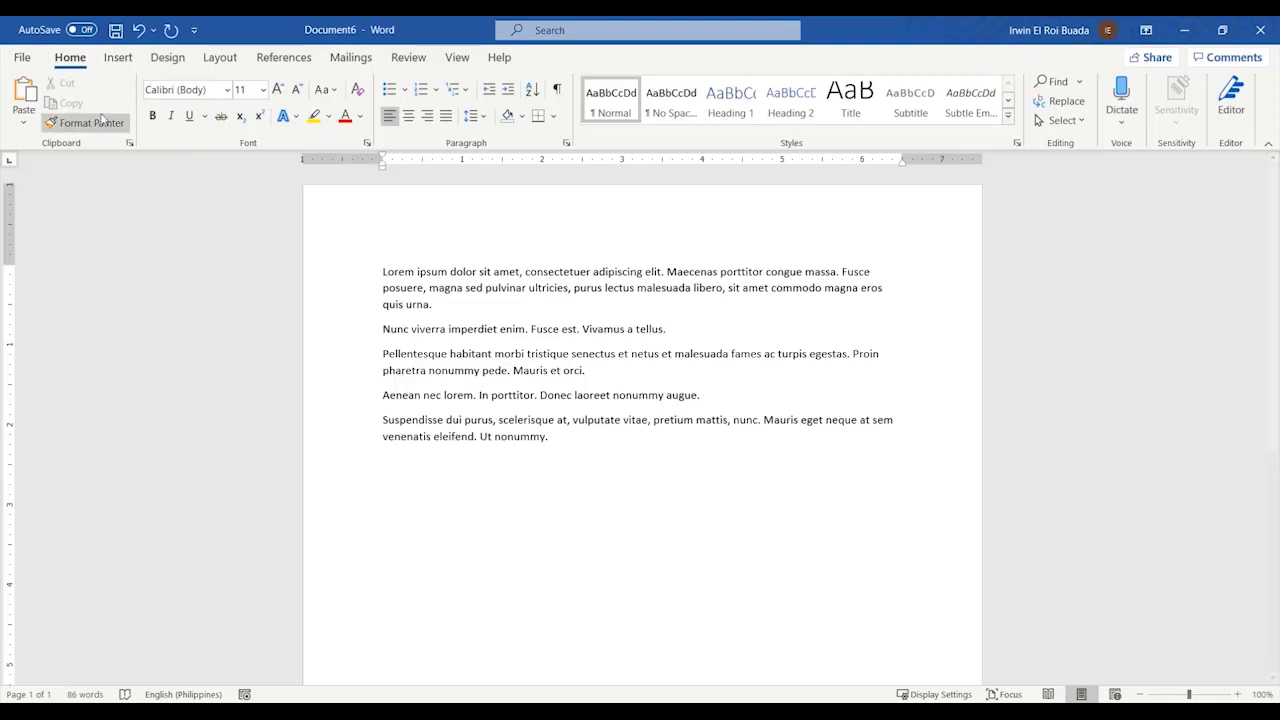
Step: Insert a signature line below the paragraphs with the signer's full name as suggested signer, leaving title and e-mail blank
{"action": "left_click", "coordinate": [122, 62]}
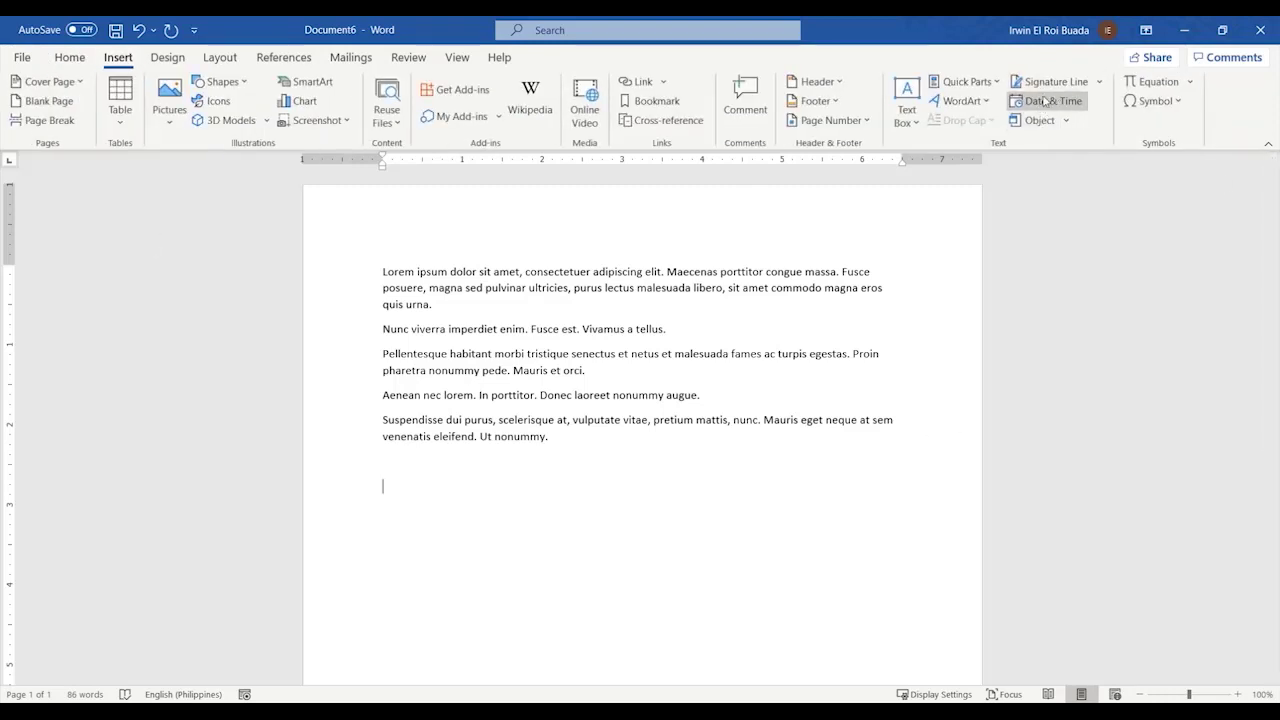
{"action": "left_click", "coordinate": [1068, 86]}
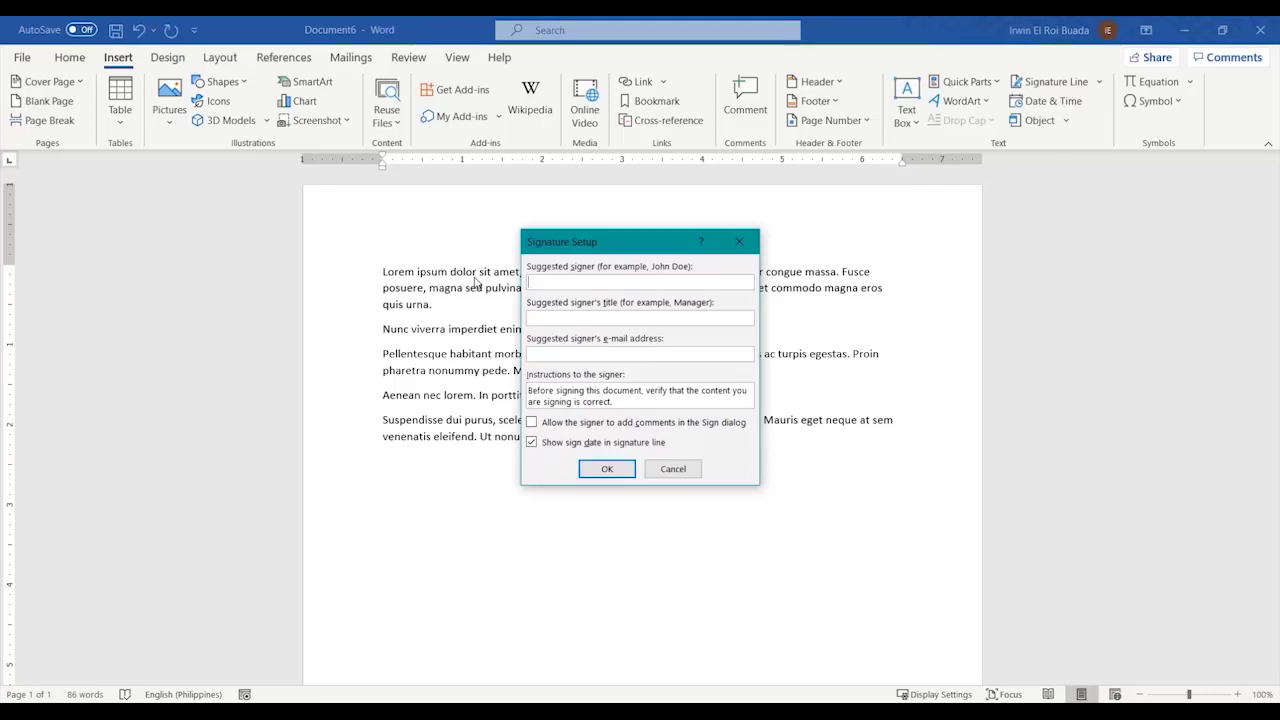
{"action": "type", "text": "Irwin El Roi M. Buada"}
{"action": "mouse_move", "coordinate": [659, 241]}
{"action": "left_mouse_down"}
{"action": "mouse_move", "coordinate": [650, 260]}
{"action": "mouse_move", "coordinate": [660, 255]}
{"action": "left_mouse_up"}
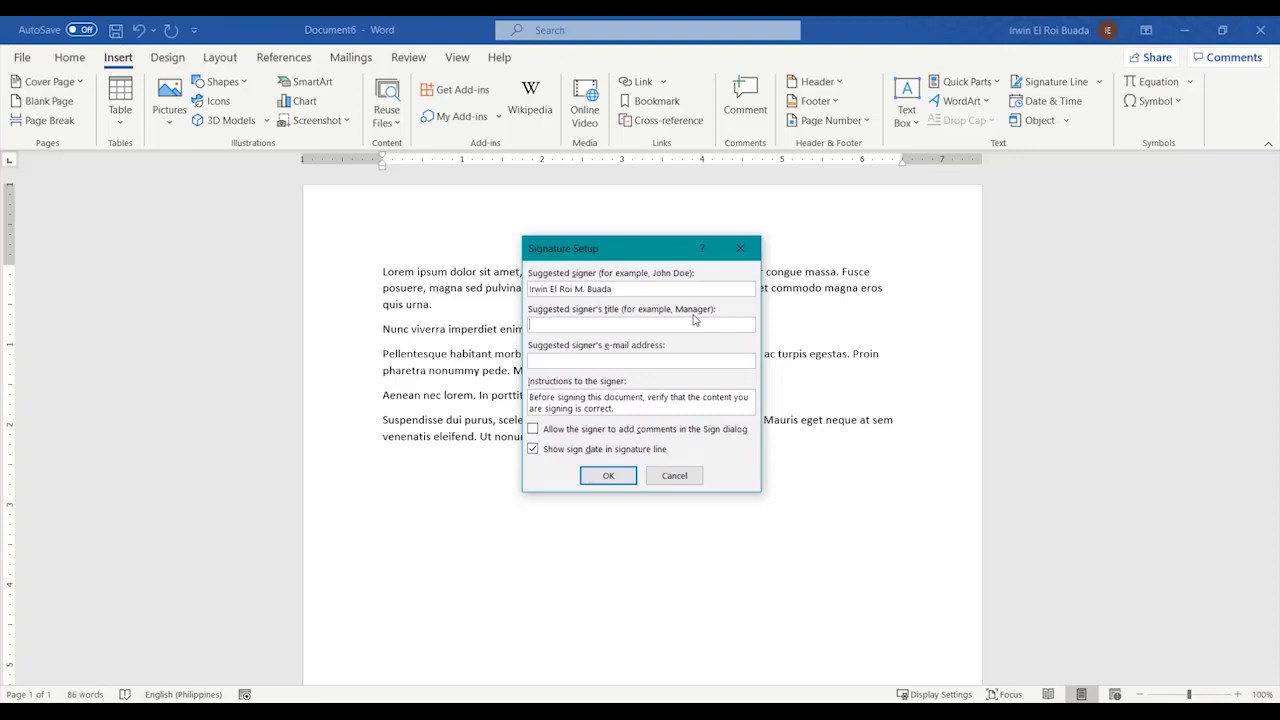
{"action": "left_click", "coordinate": [666, 365]}
{"action": "left_click", "coordinate": [616, 486]}
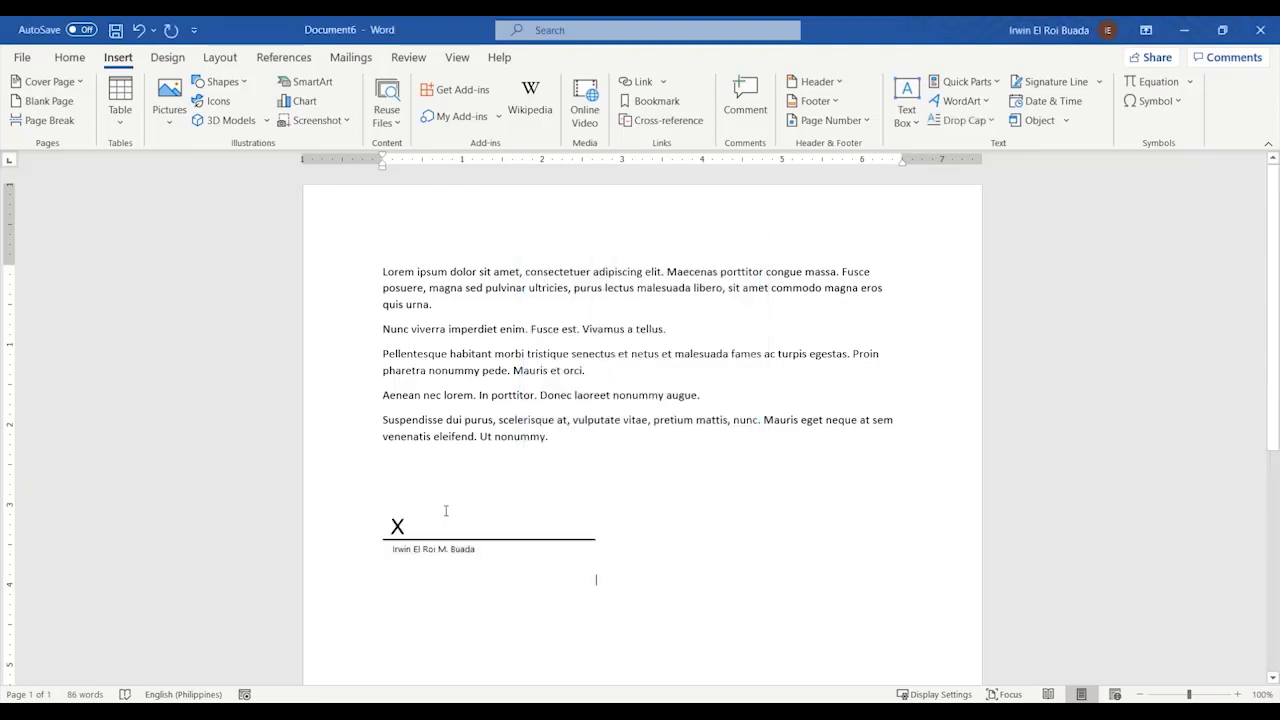
Step: Start signing the signature line and save the document as a Word Document named example in the Documents folder
{"action": "scroll", "coordinate": [446, 511], "scroll_direction": "down", "scroll_amount": 2}
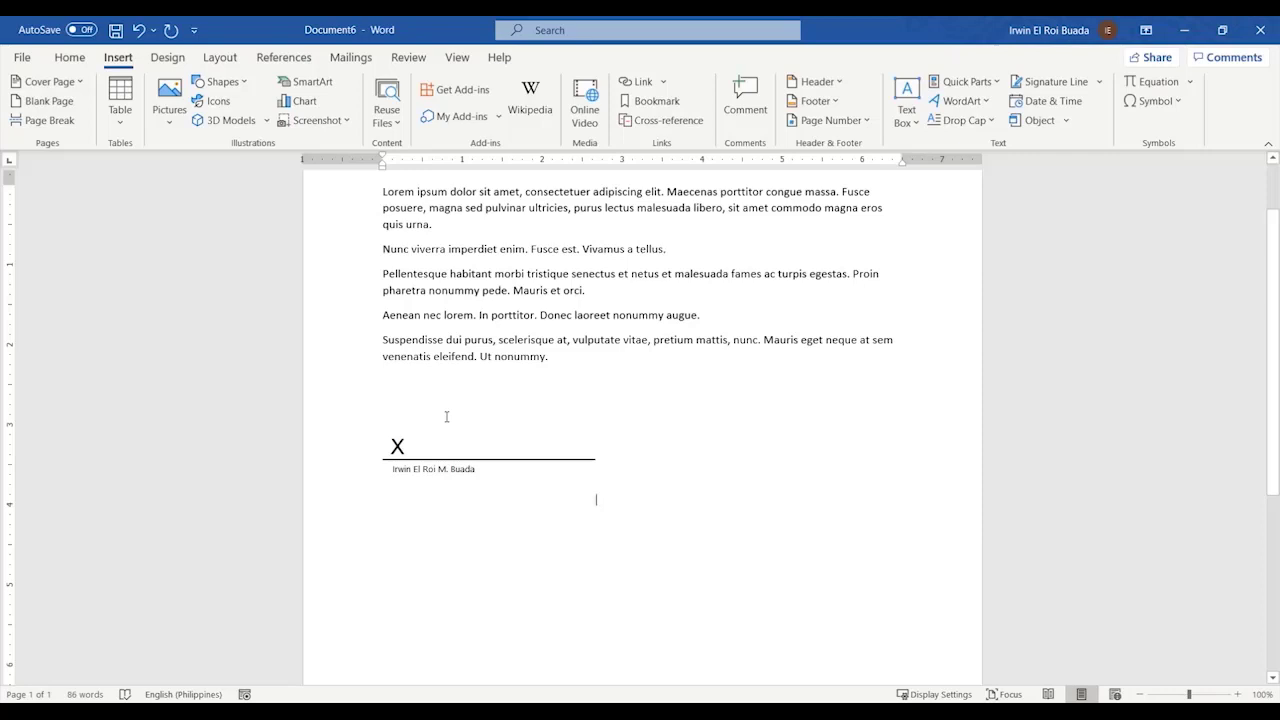
{"action": "double_click", "coordinate": [400, 447]}
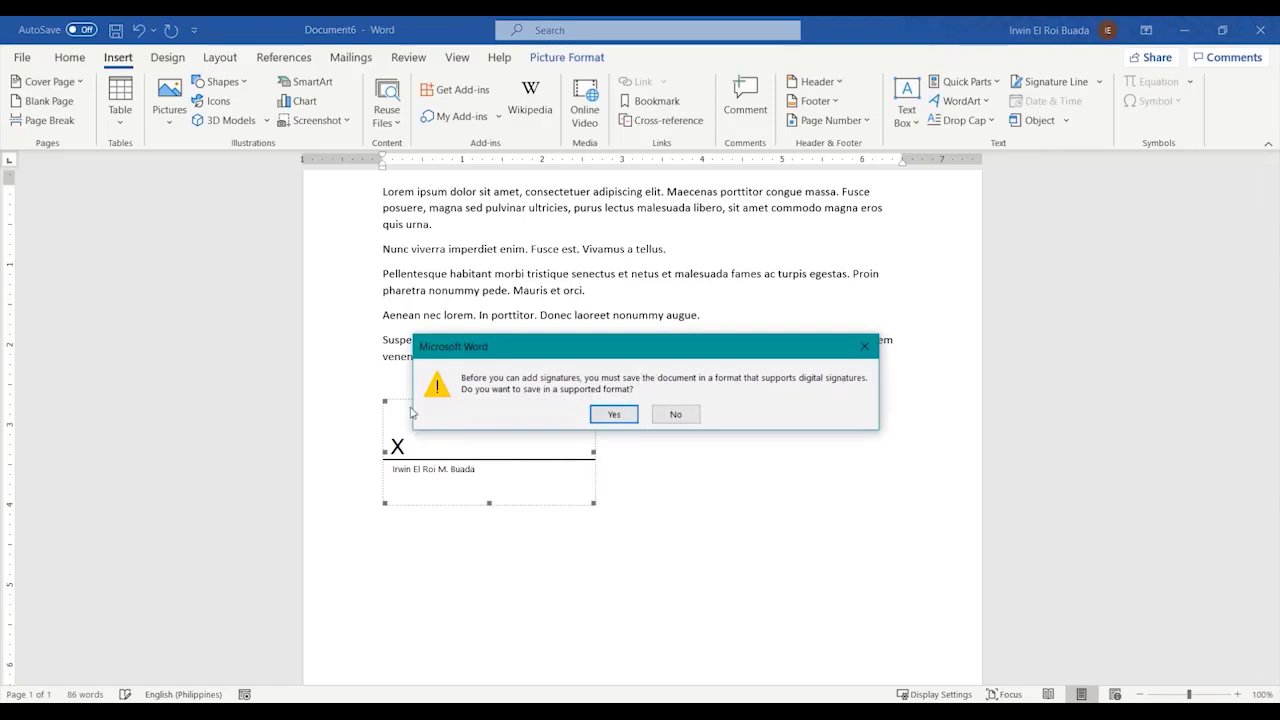
{"action": "left_click", "coordinate": [613, 414]}
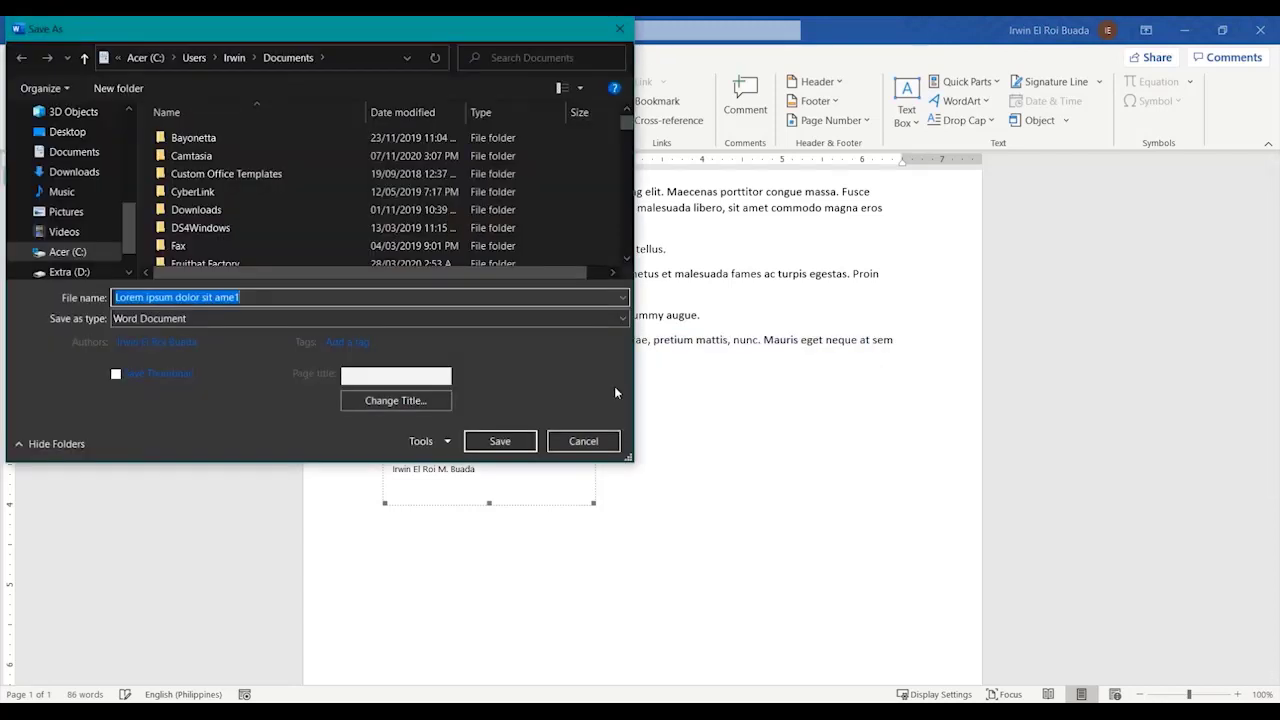
{"action": "type", "text": "examp"}
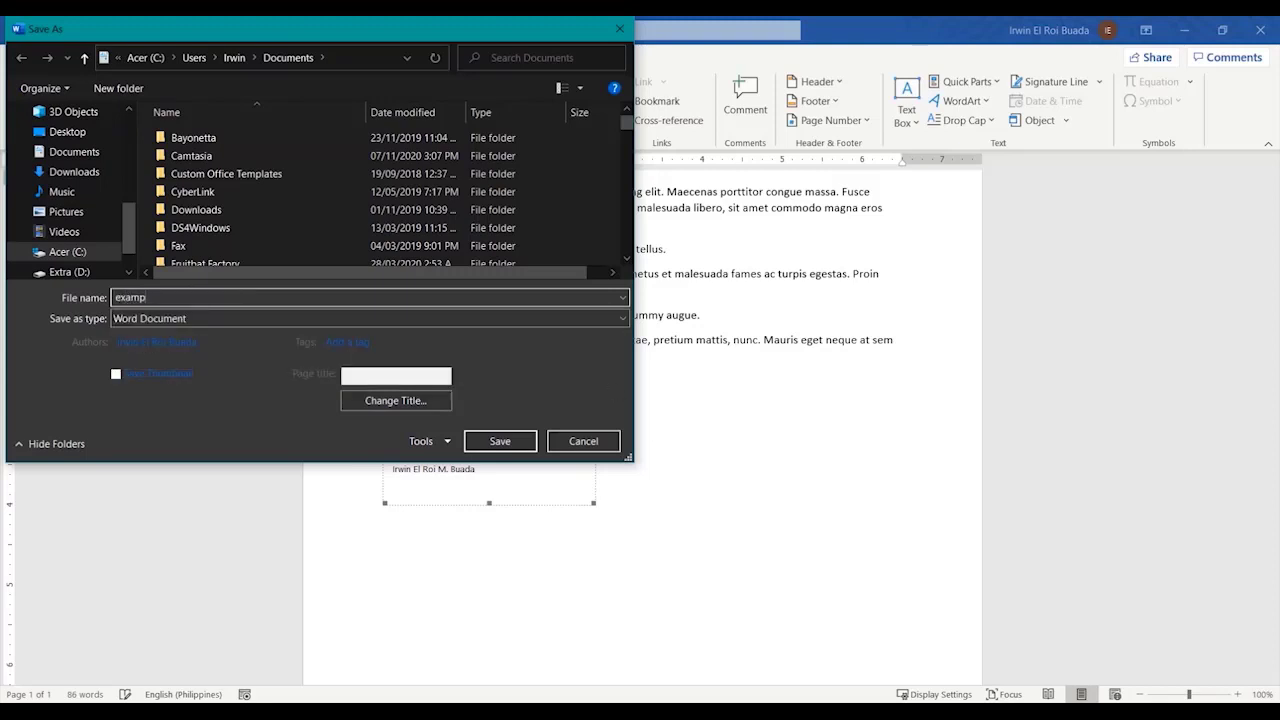
{"action": "type", "text": "le"}
{"action": "key", "text": "Return"}
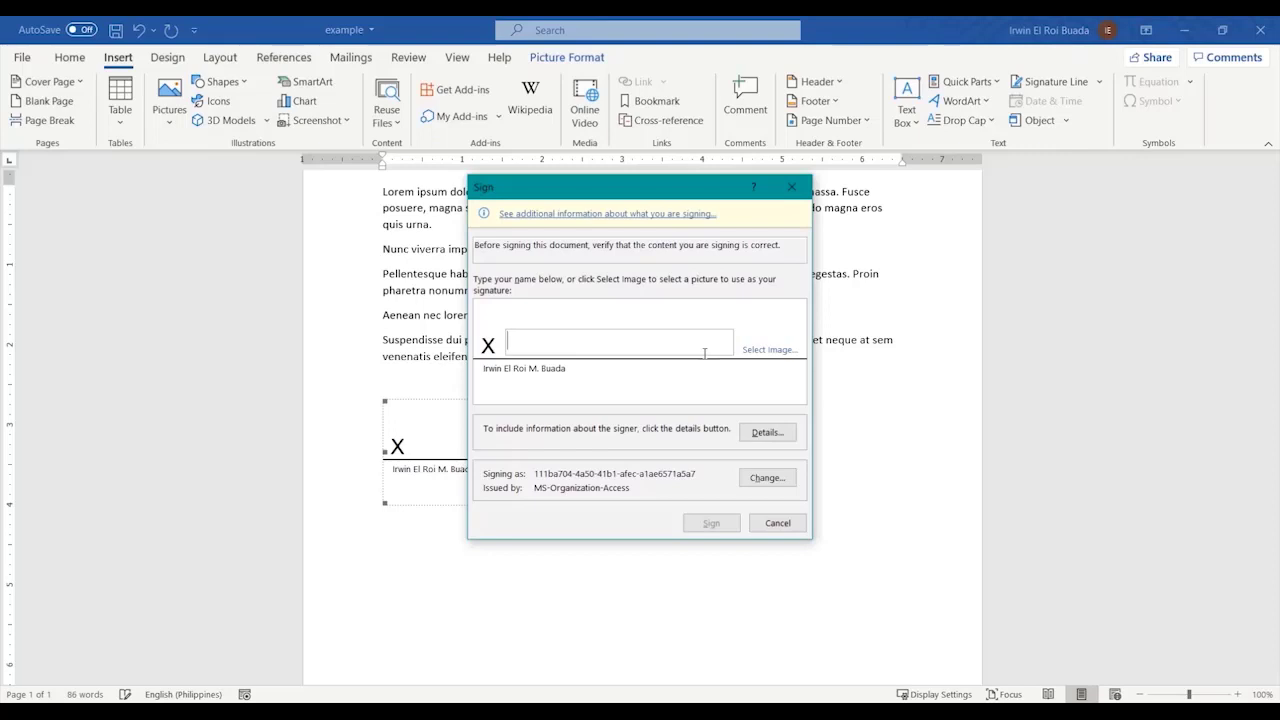
{"action": "type", "text": "Irwin El Roi "}
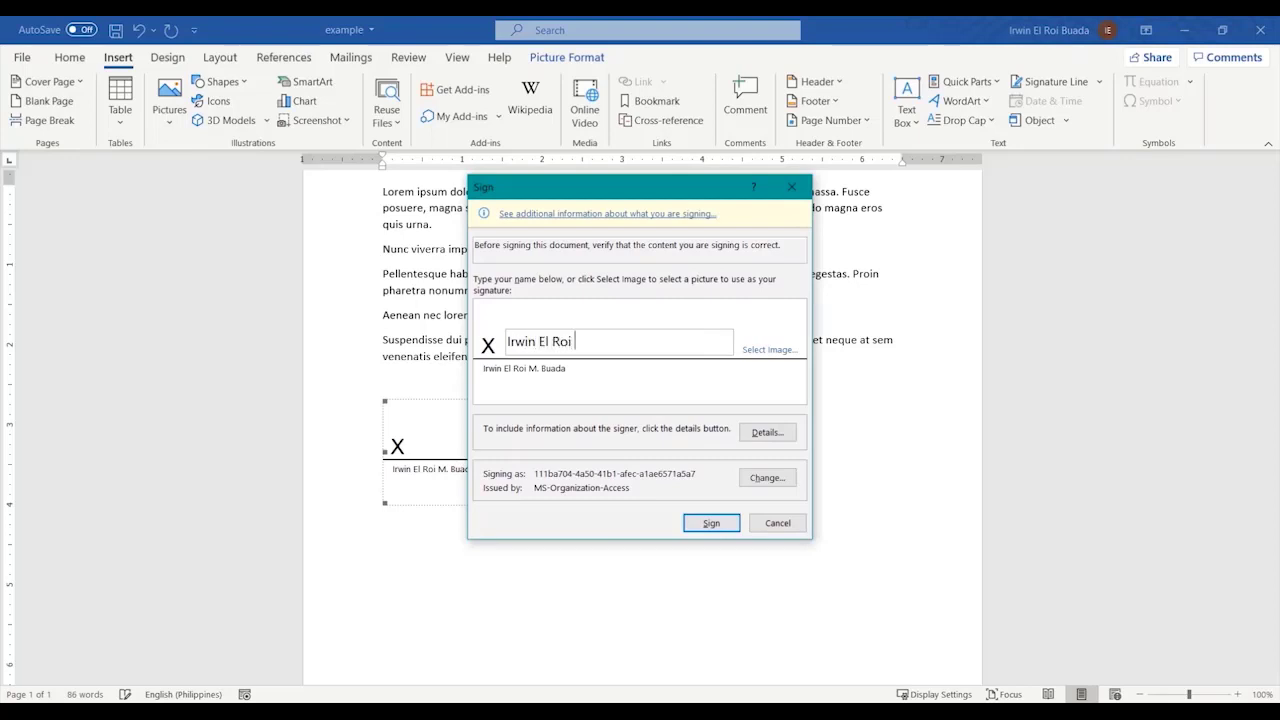
{"action": "type", "text": "M. Buada"}
{"action": "key", "text": "BackSpace"}
{"action": "key", "text": "BackSpace"}
{"action": "key", "text": "BackSpace"}
{"action": "key", "text": "BackSpace"}
{"action": "key", "text": "BackSpace"}
{"action": "key", "text": "BackSpace"}
{"action": "key", "text": "BackSpace"}
{"action": "key", "text": "BackSpace"}
{"action": "key", "text": "BackSpace"}
{"action": "key", "text": "BackSpace"}
{"action": "key", "text": "BackSpace"}
{"action": "key", "text": "BackSpace"}
{"action": "key", "text": "BackSpace"}
{"action": "key", "text": "BackSpace"}
{"action": "key", "text": "BackSpace"}
{"action": "key", "text": "BackSpace"}
{"action": "key", "text": "BackSpace"}
{"action": "key", "text": "BackSpace"}
{"action": "key", "text": "BackSpace"}
{"action": "key", "text": "BackSpace"}
{"action": "key", "text": "BackSpace"}
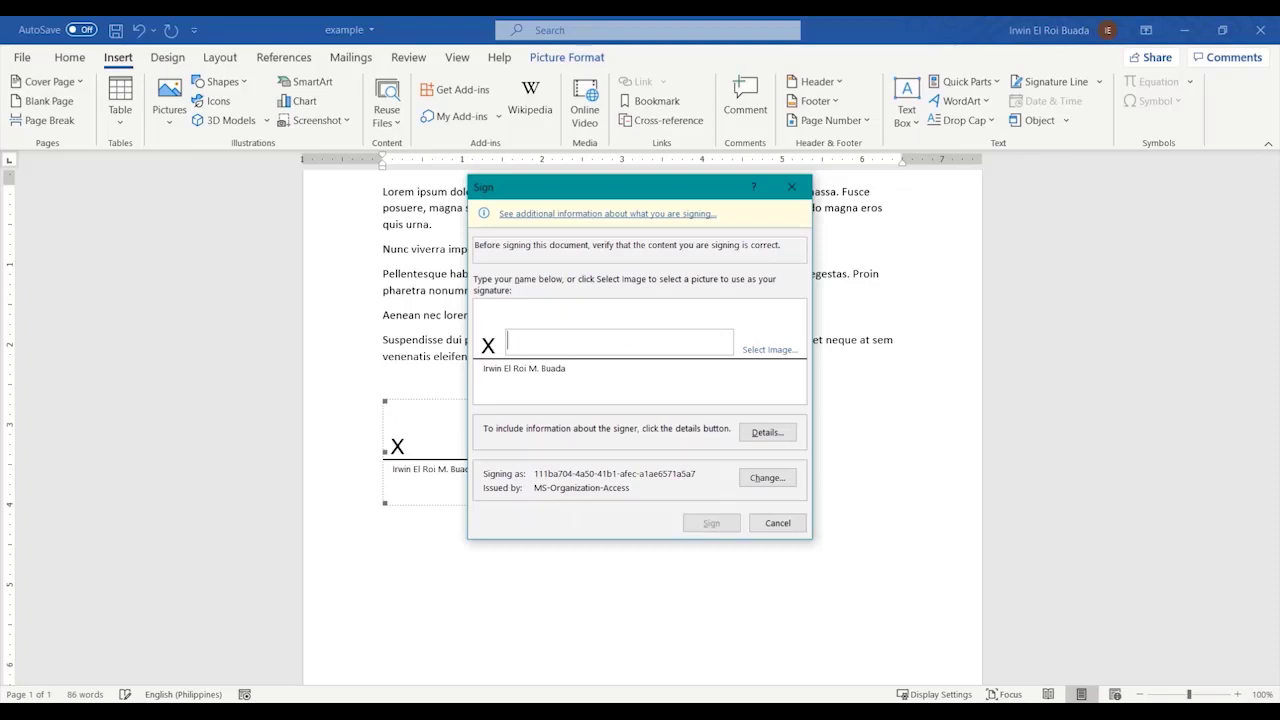
Step: Sign the document with the e-sig picture from the driver prototype 1 folder, accepting the unverified certificate
{"action": "left_click", "coordinate": [781, 353]}
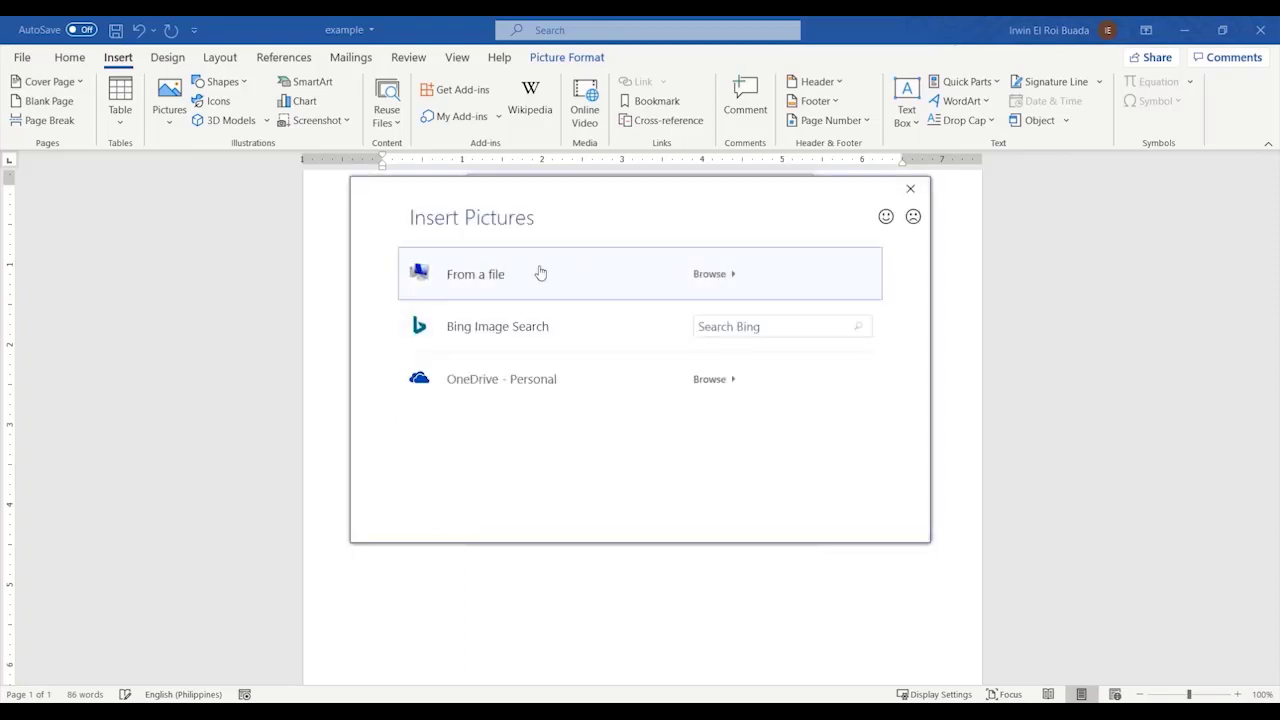
{"action": "left_click", "coordinate": [540, 273]}
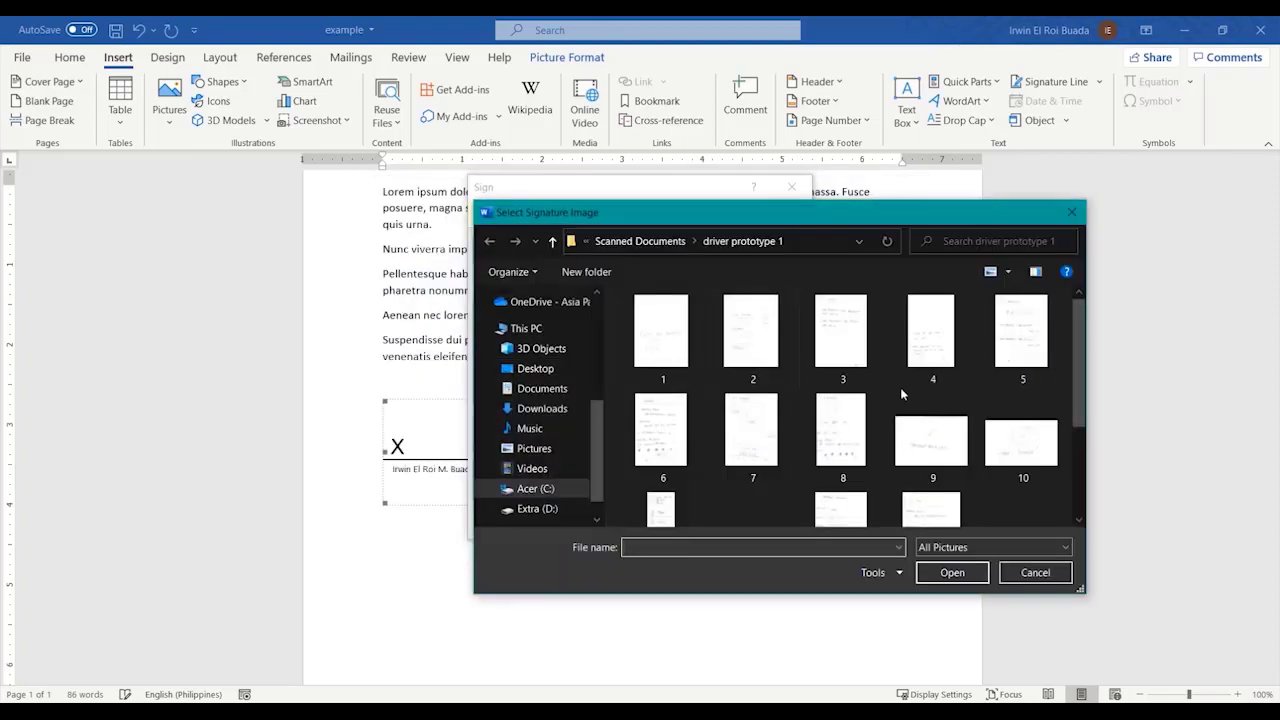
{"action": "scroll", "coordinate": [1080, 331], "scroll_direction": "down", "scroll_amount": 2}
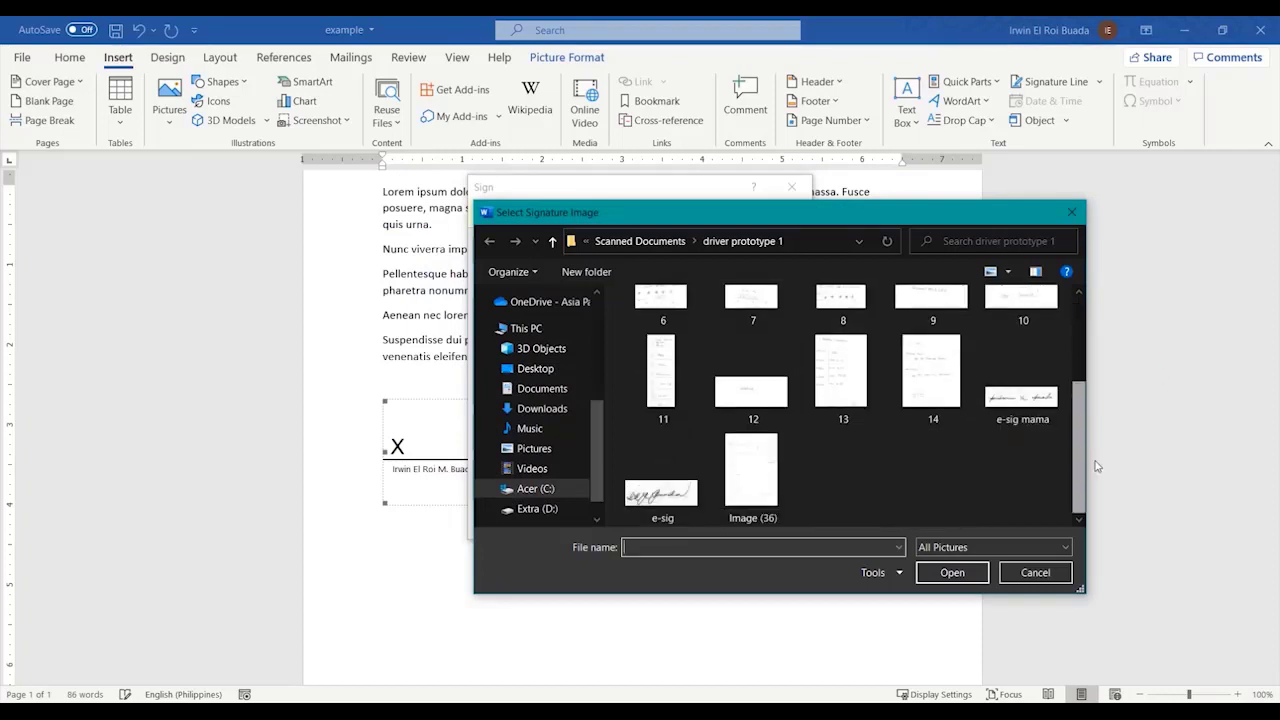
{"action": "double_click", "coordinate": [703, 505]}
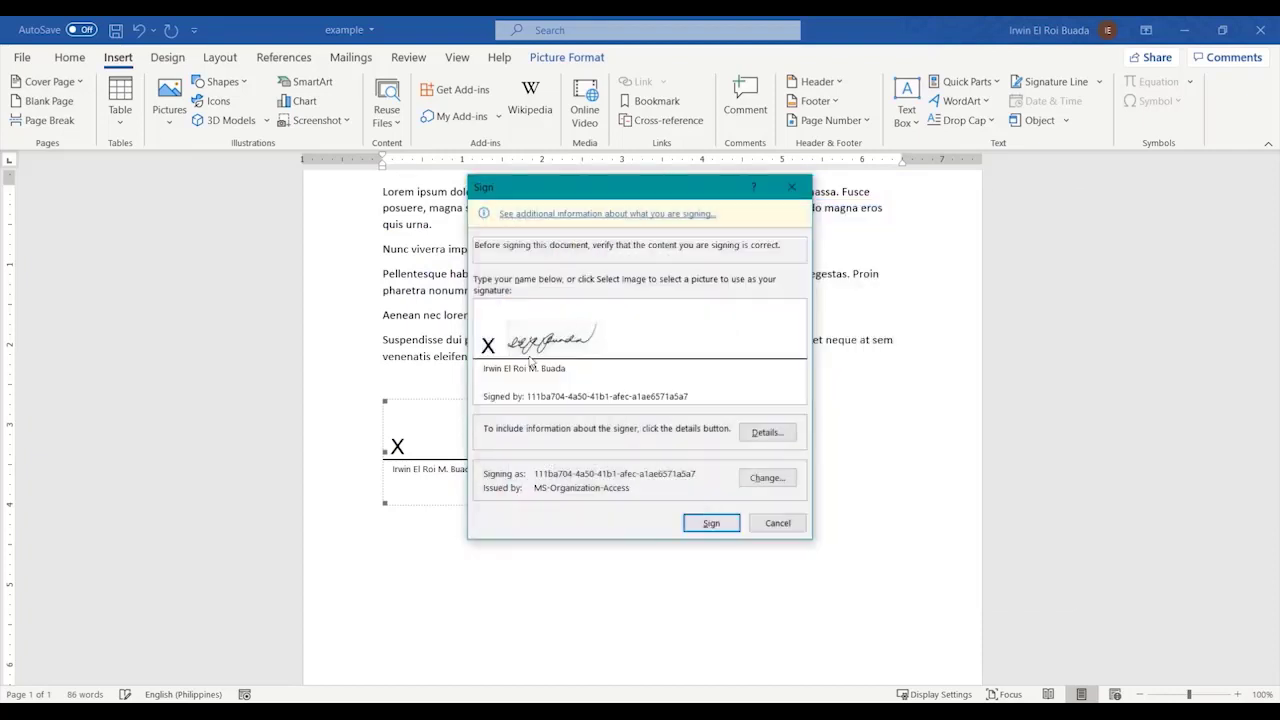
{"action": "left_click", "coordinate": [711, 524]}
{"action": "left_click", "coordinate": [693, 526]}
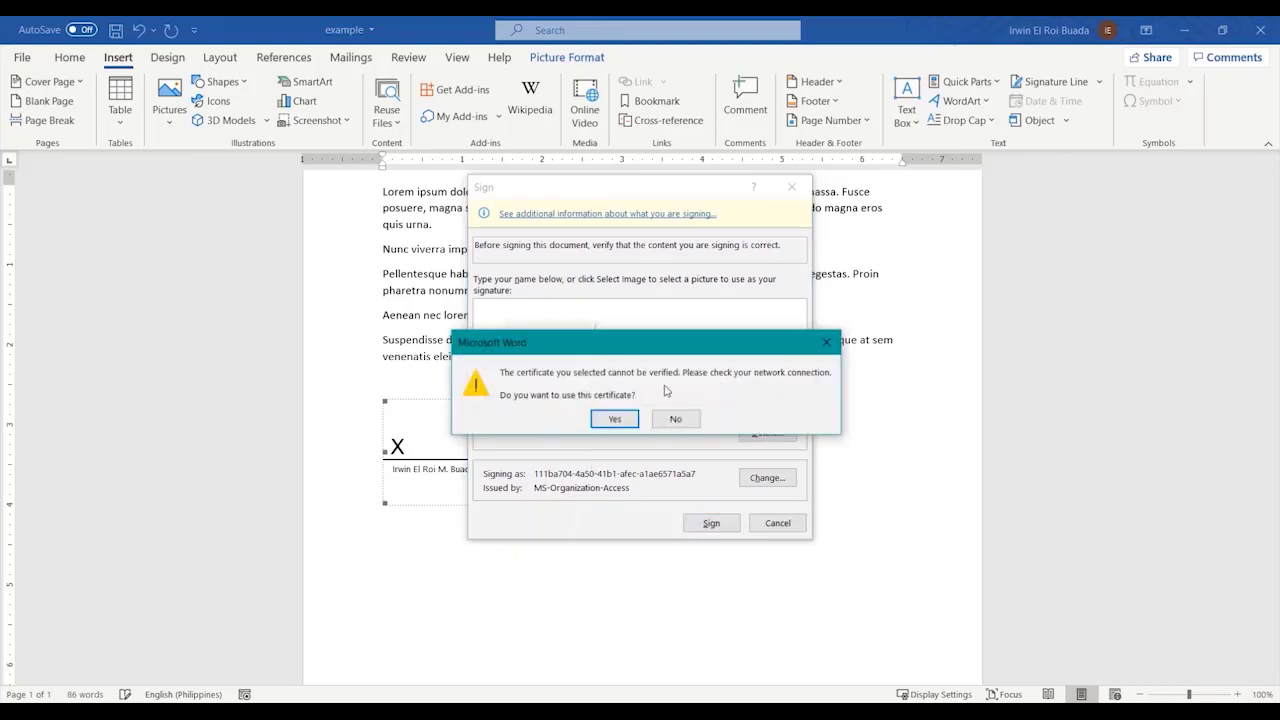
{"action": "left_click", "coordinate": [615, 420]}
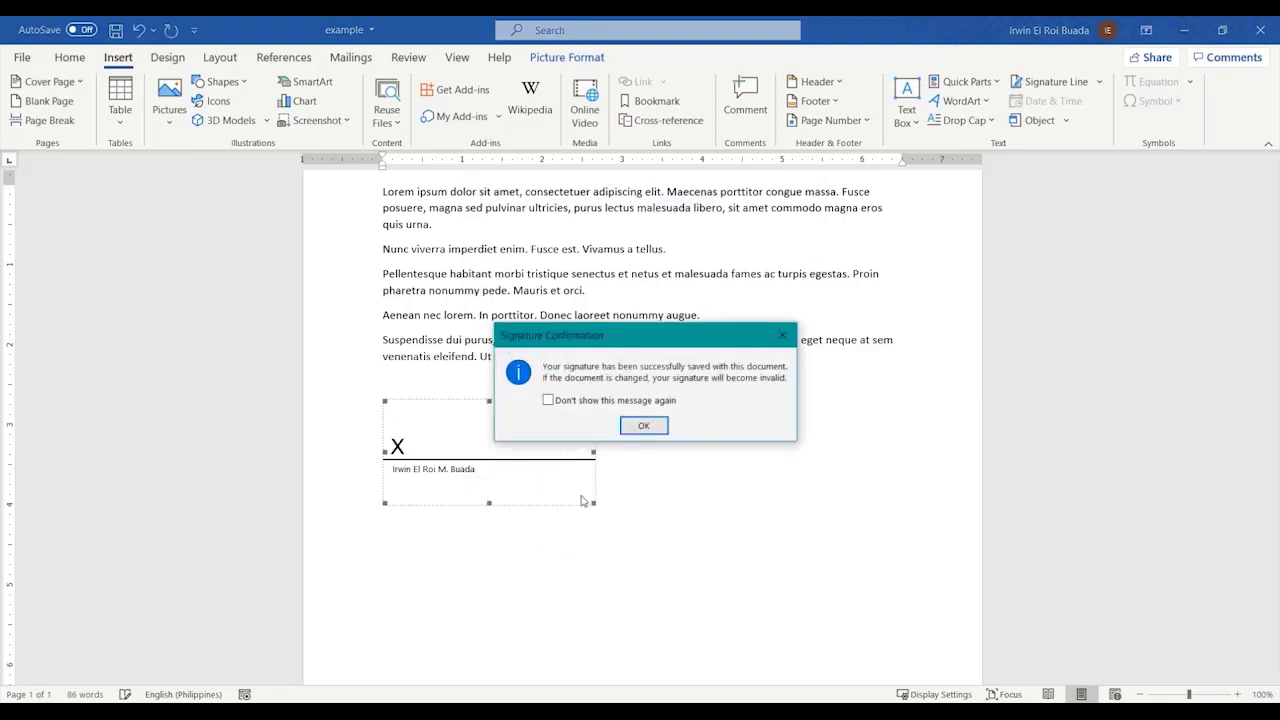
{"action": "left_click", "coordinate": [648, 427]}
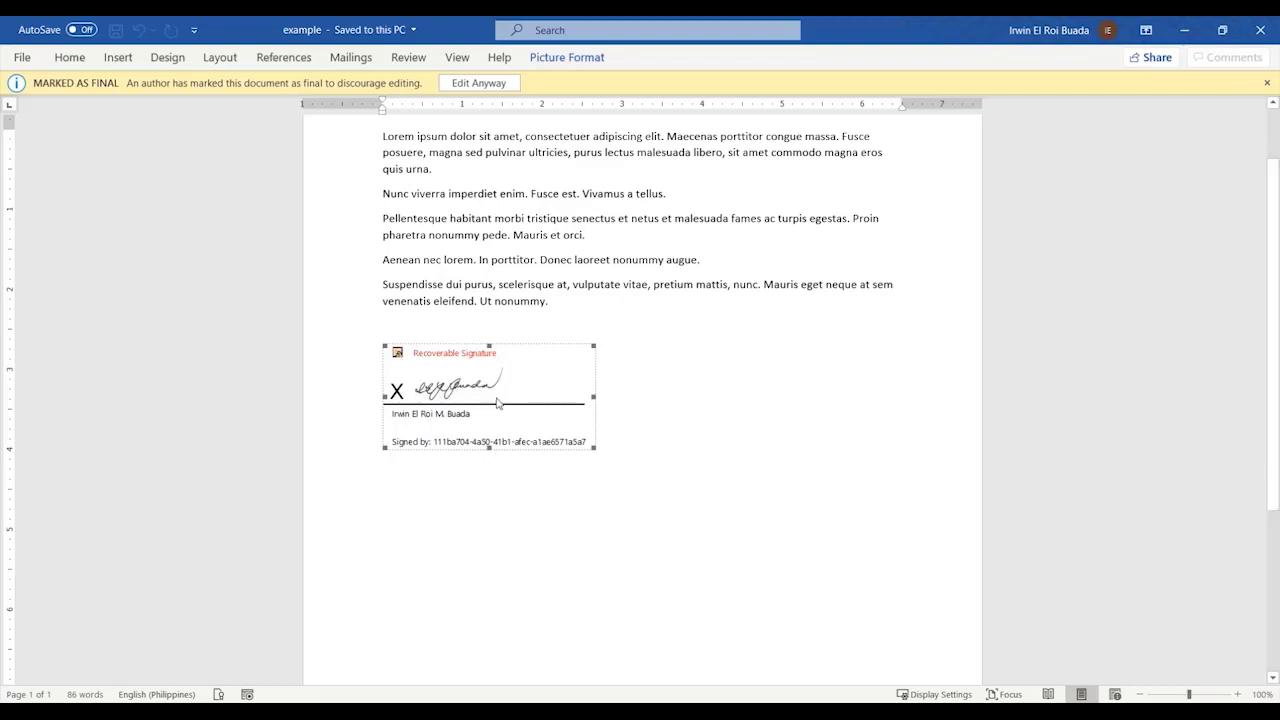
Step: Reopen the document marked as final for editing, agreeing to remove its signature
{"action": "left_click", "coordinate": [481, 88]}
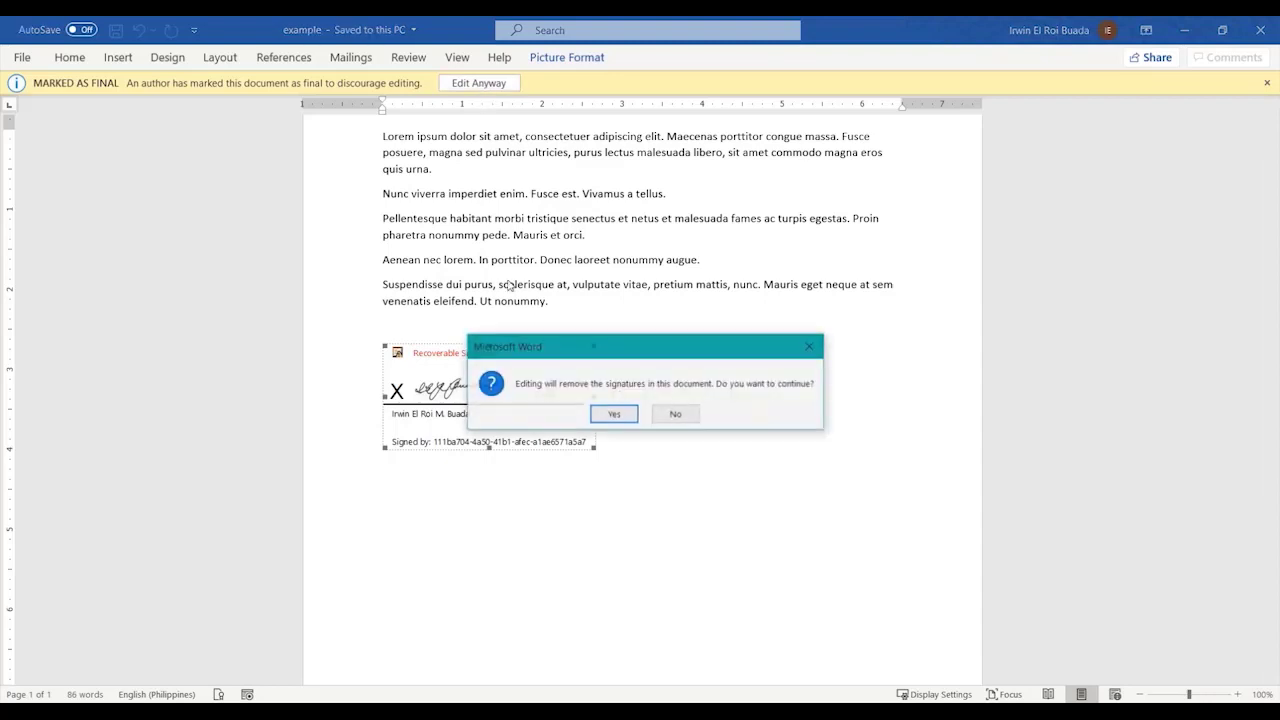
{"action": "left_click", "coordinate": [611, 414]}
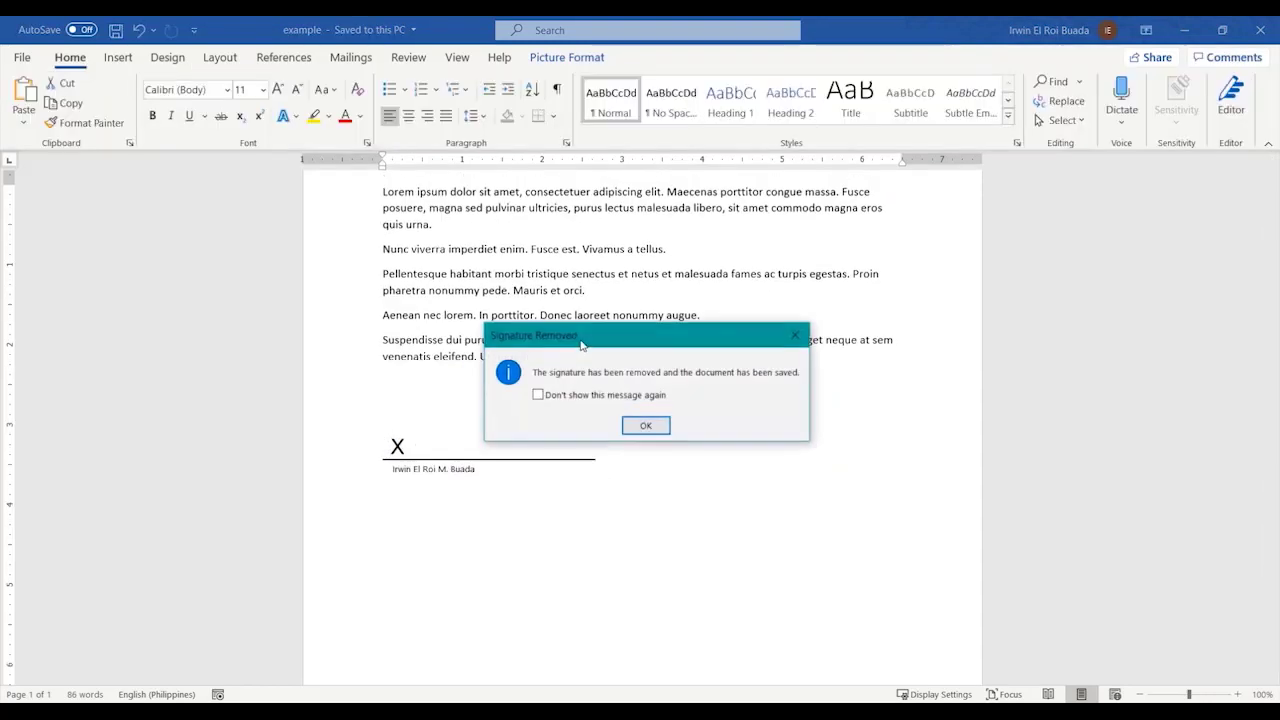
{"action": "left_click", "coordinate": [642, 421]}
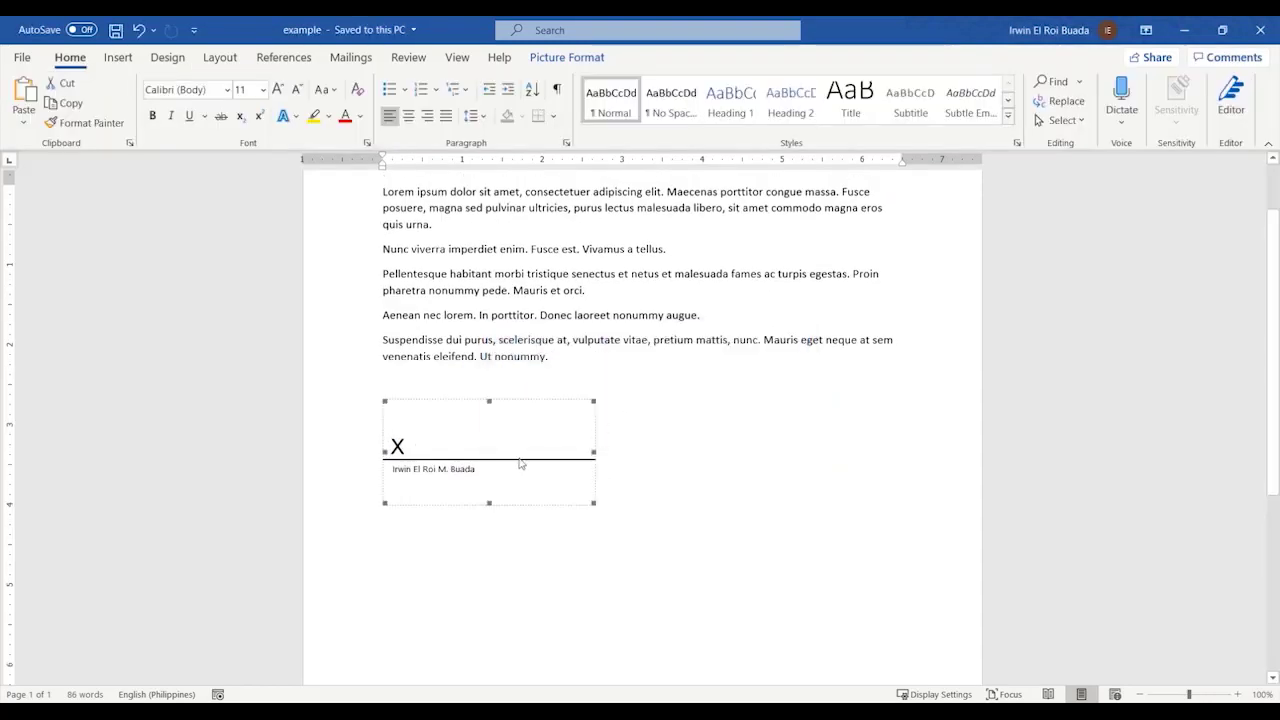
Step: Sign the empty signature line again with the e-sig picture file, using the unverified certificate, and check the document's signature indicator
{"action": "double_click", "coordinate": [400, 446]}
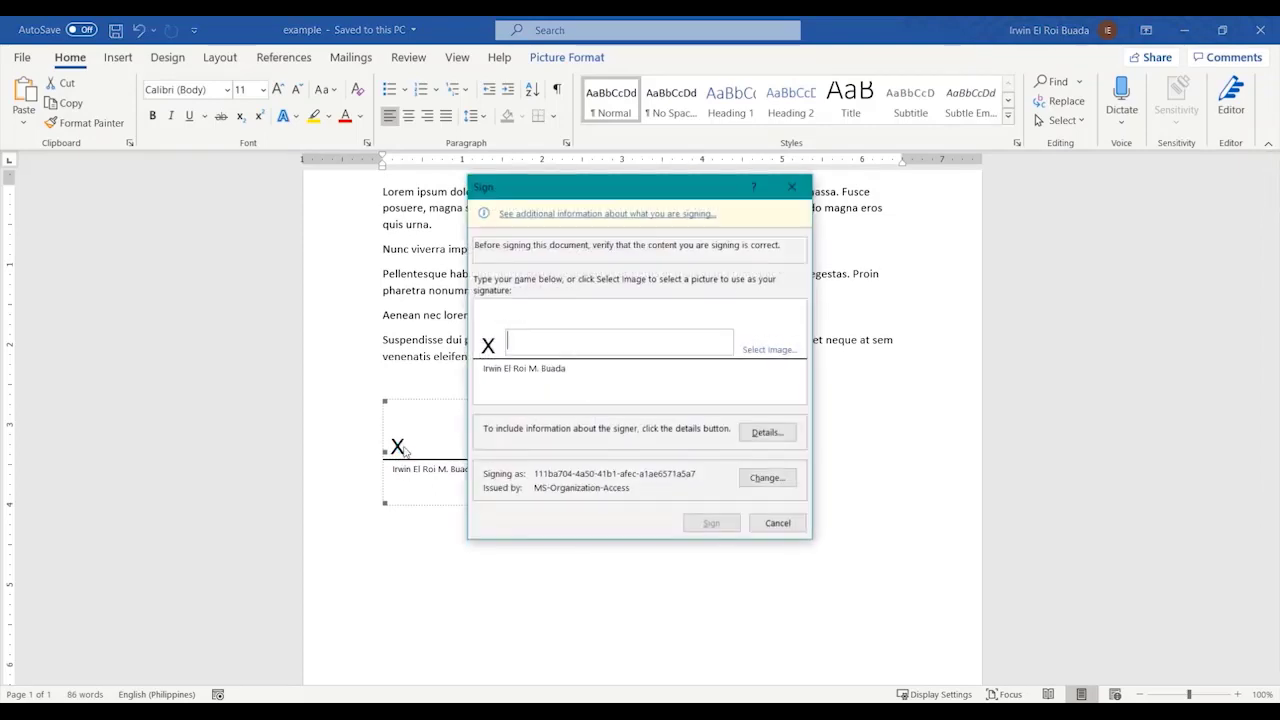
{"action": "left_click", "coordinate": [768, 352]}
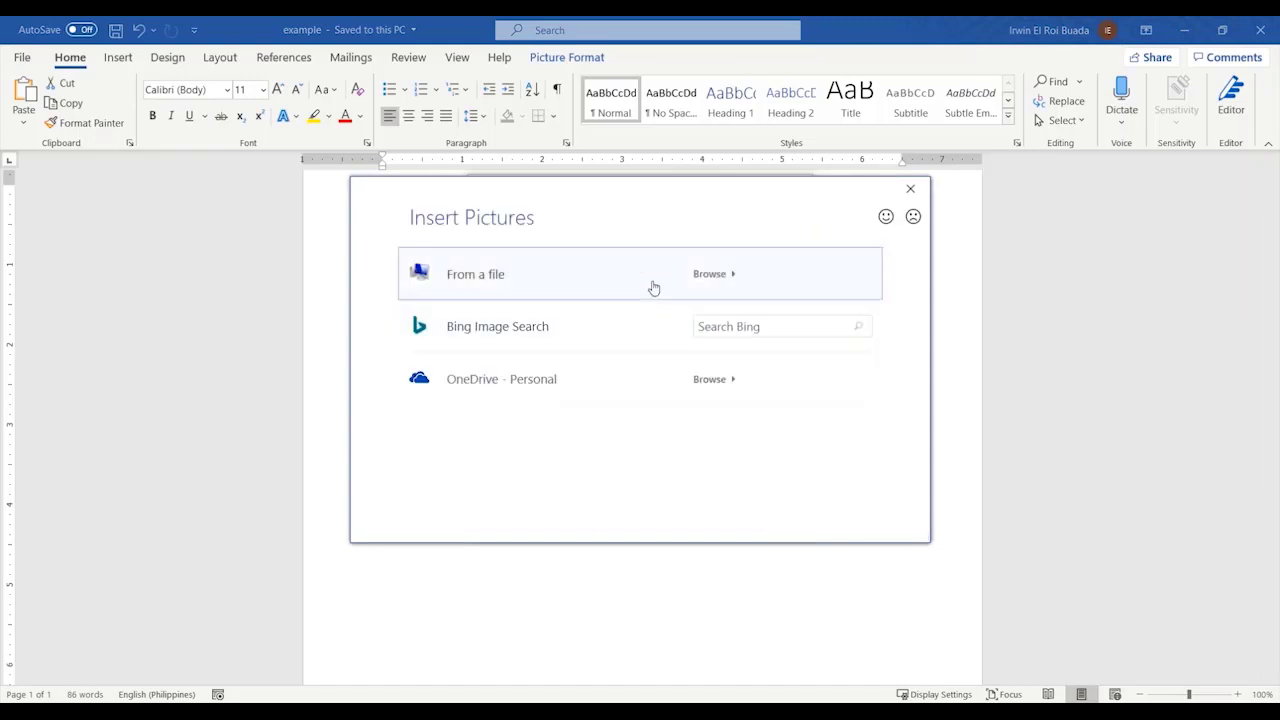
{"action": "left_click", "coordinate": [651, 286]}
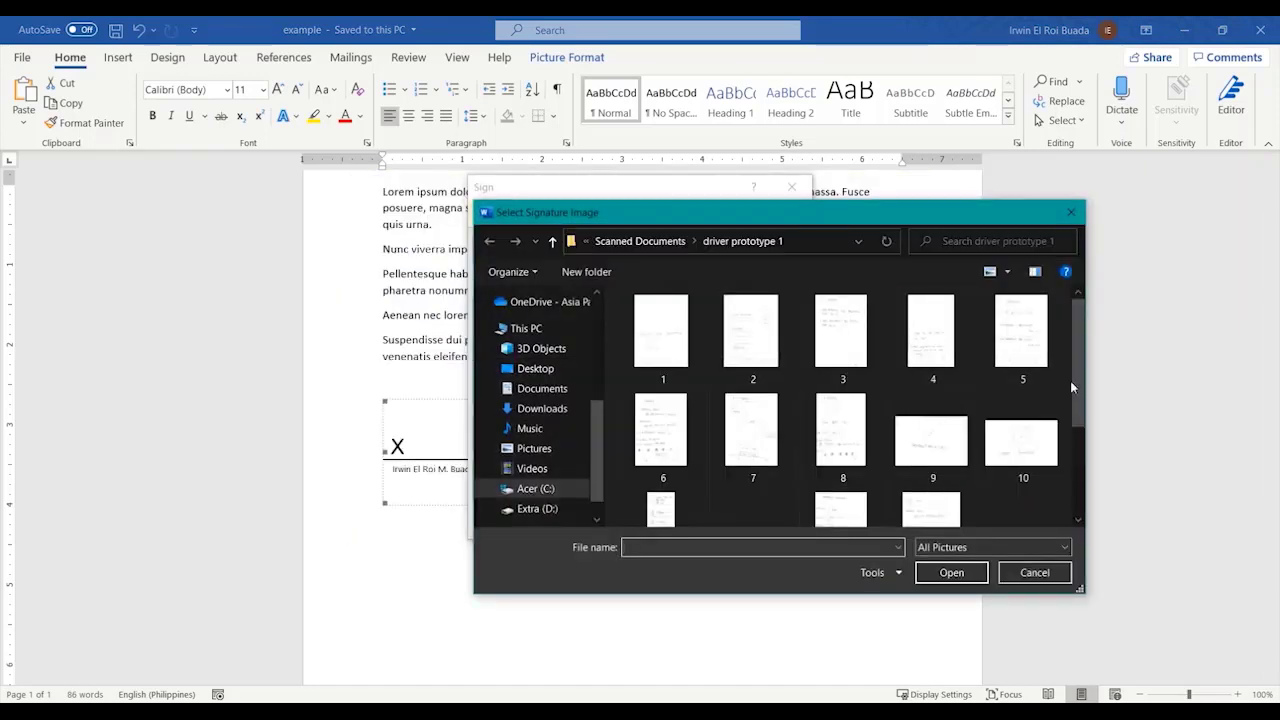
{"action": "left_click_drag", "start_coordinate": [1070, 380], "coordinate": [1065, 531]}
{"action": "double_click", "coordinate": [657, 505]}
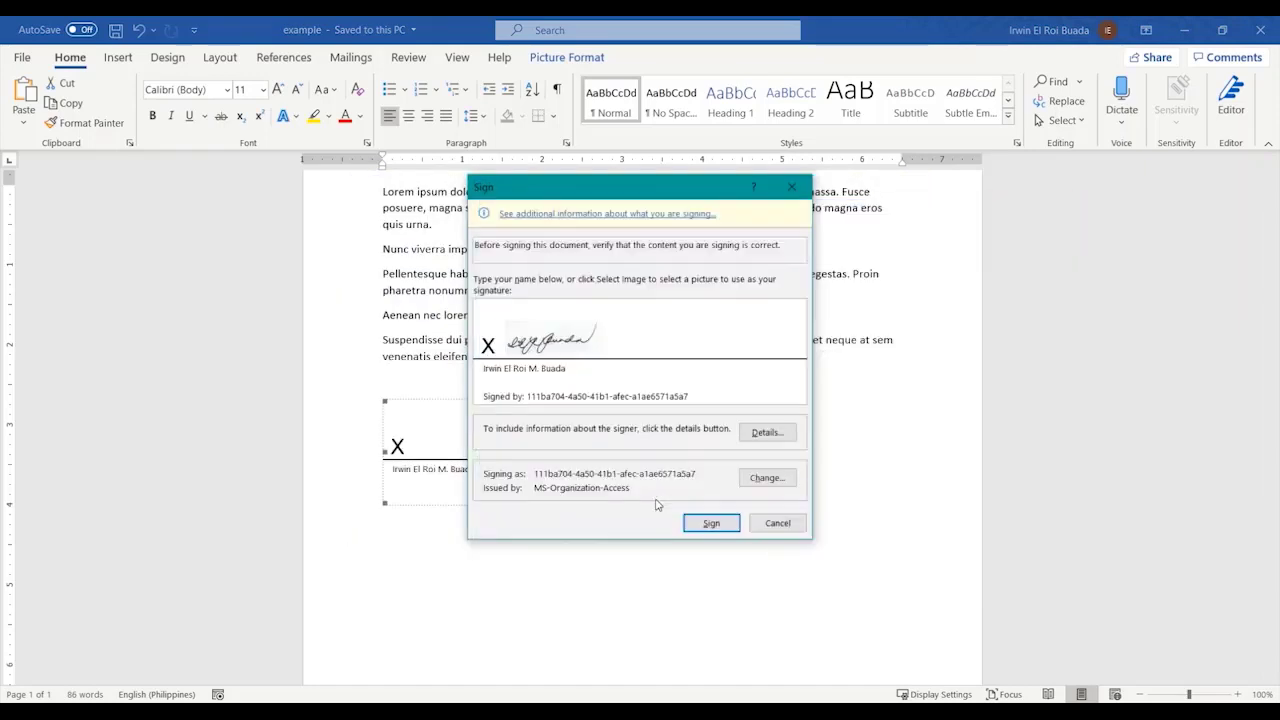
{"action": "left_click", "coordinate": [711, 527]}
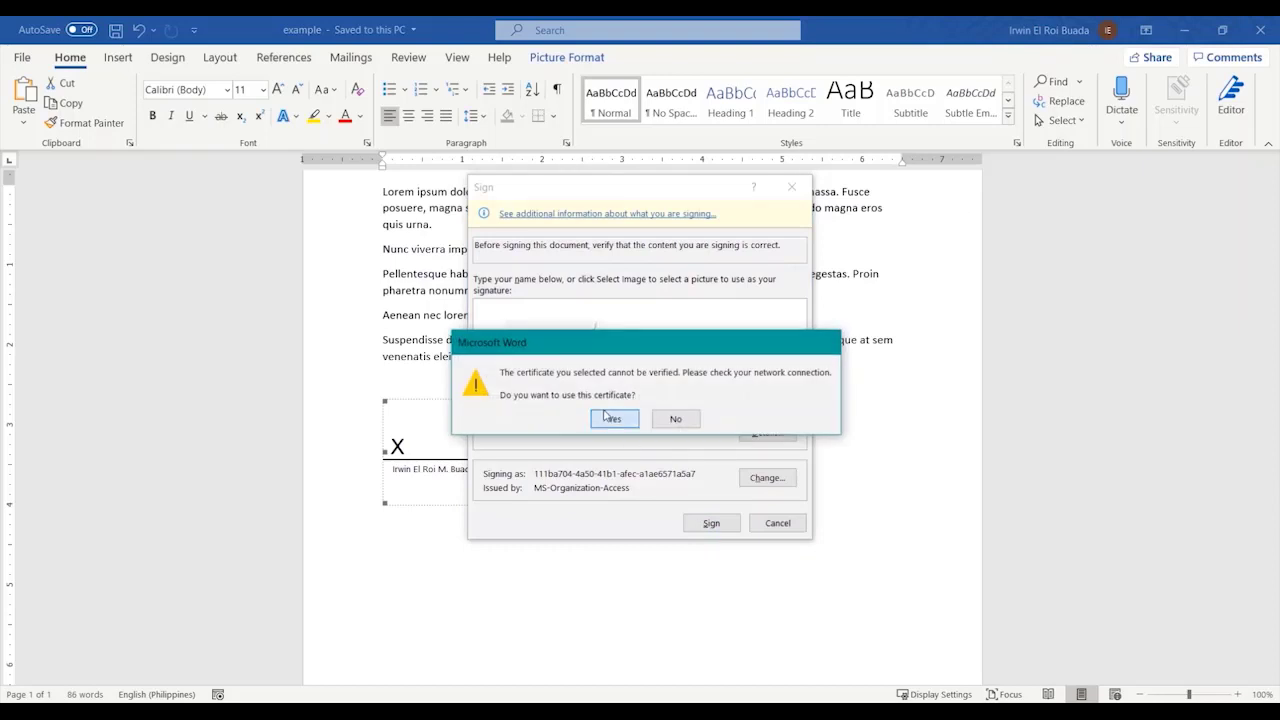
{"action": "left_click", "coordinate": [628, 420]}
{"action": "left_click", "coordinate": [630, 424]}
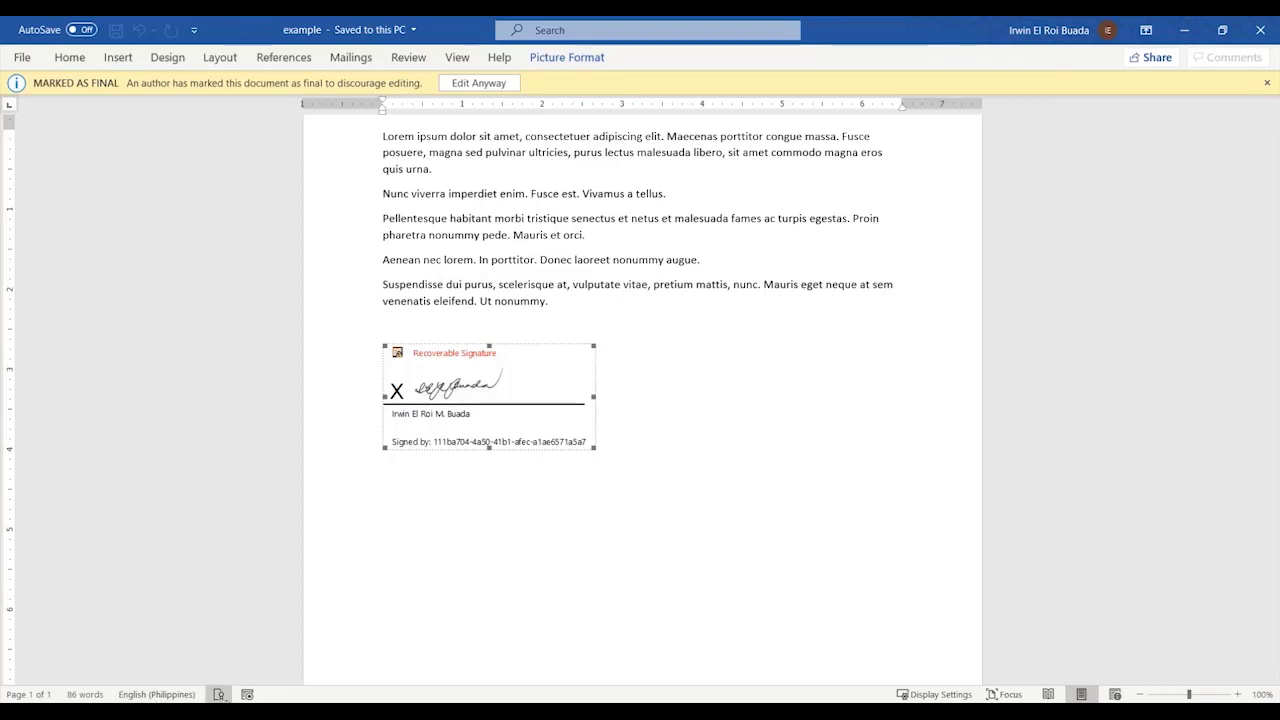
{"action": "mouse_move", "coordinate": [221, 696]}
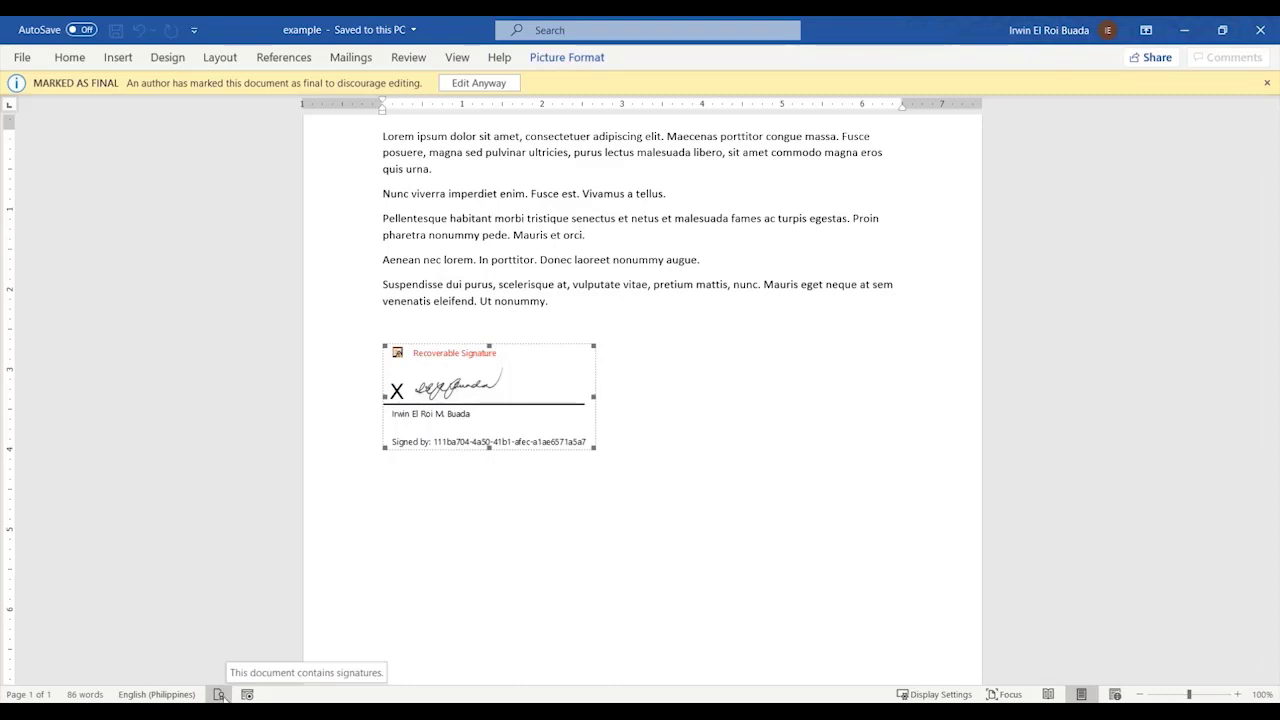